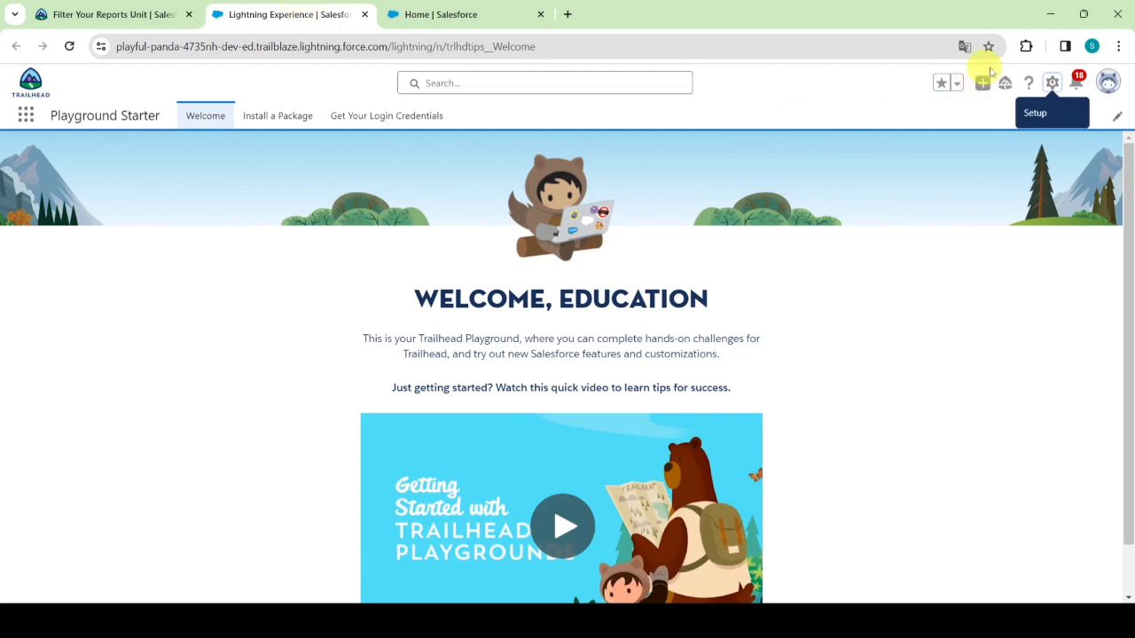
Review the Trailhead unit's Use Report Filters instructions for creating a new account report
click(1052, 83)
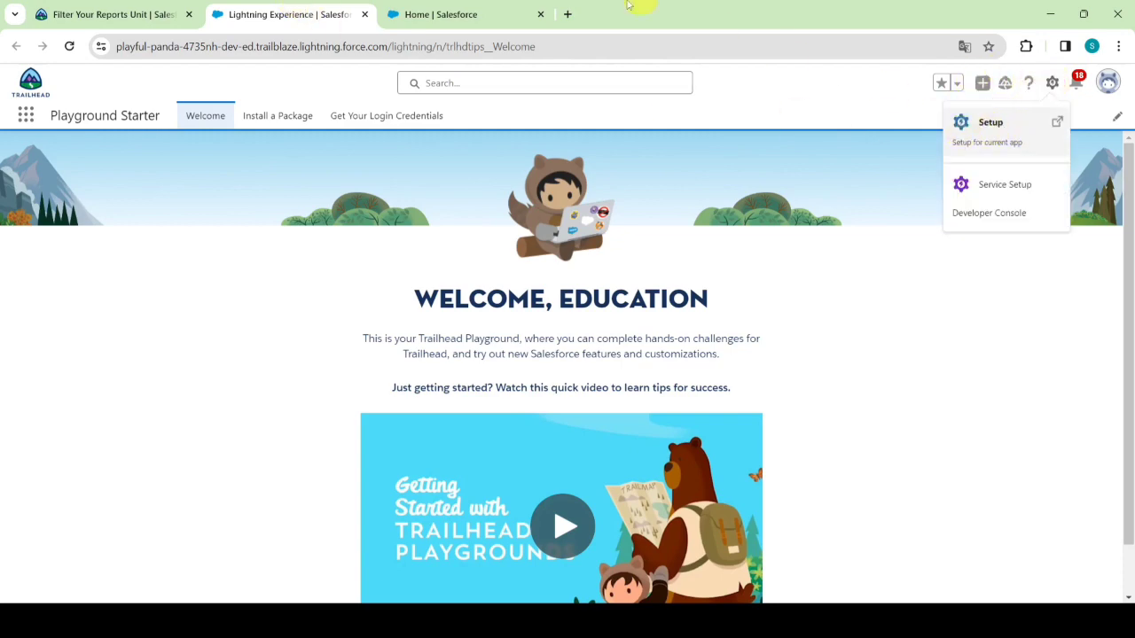
click(497, 12)
click(97, 12)
scroll(222, 244, up, 20)
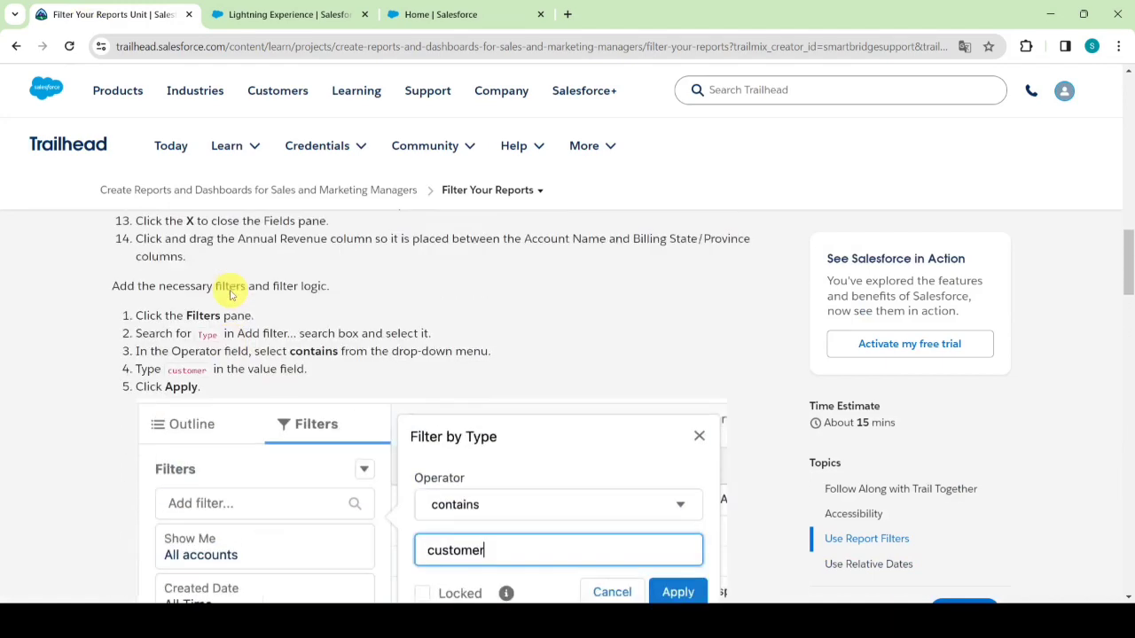
scroll(229, 295, up, 15)
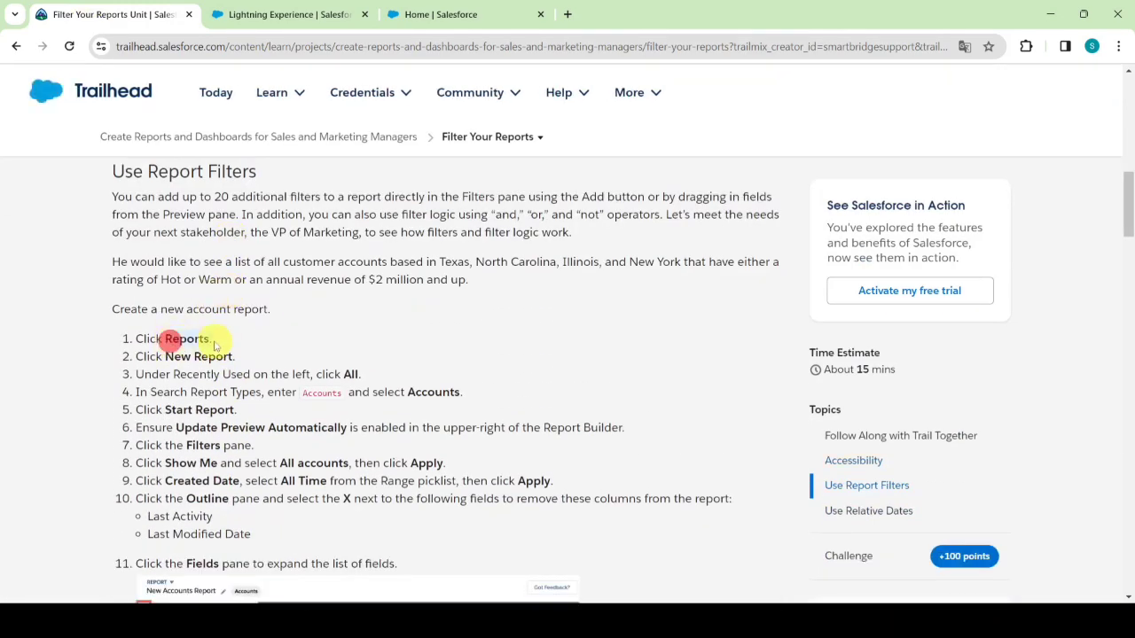
Switch from Setup to the Sales app in the playground and open its Reports page
click(417, 13)
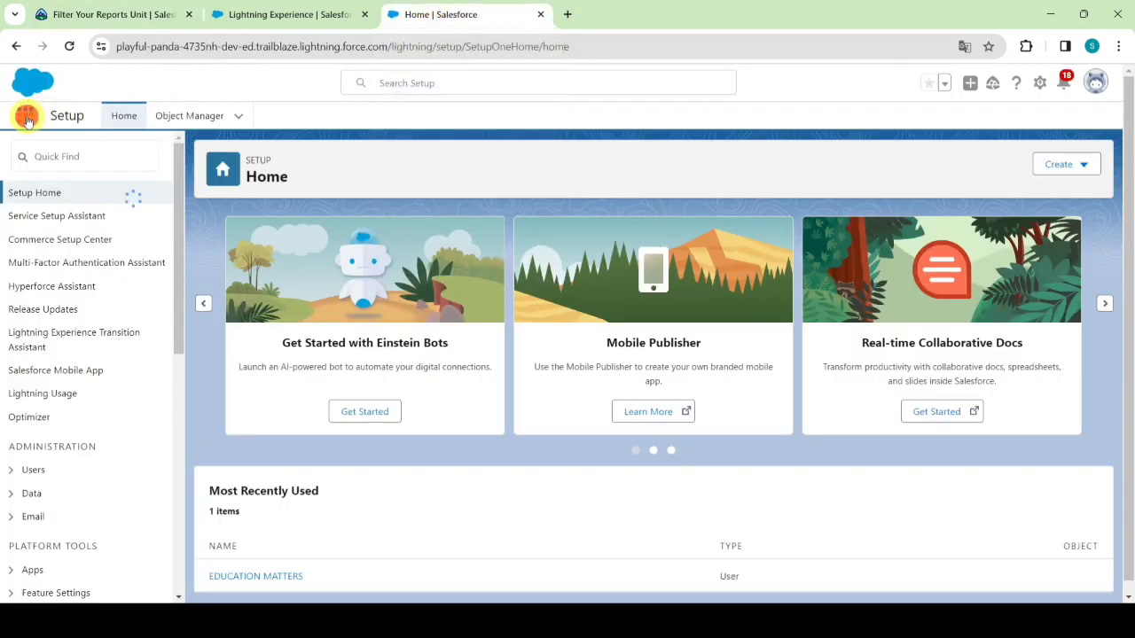
click(26, 115)
text(sa)
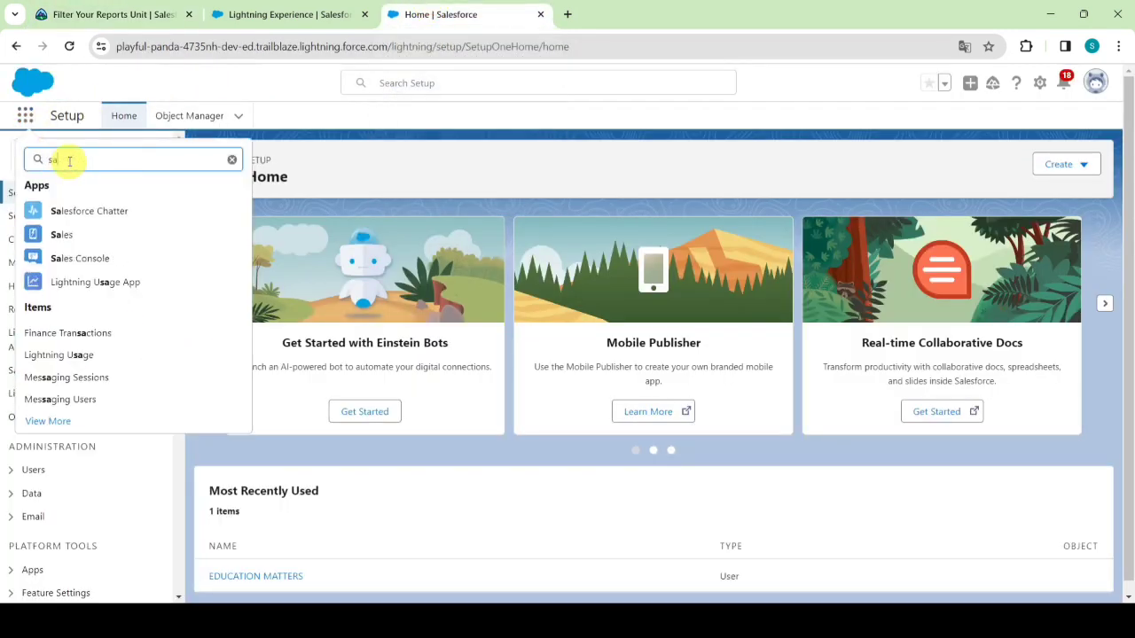
click(62, 233)
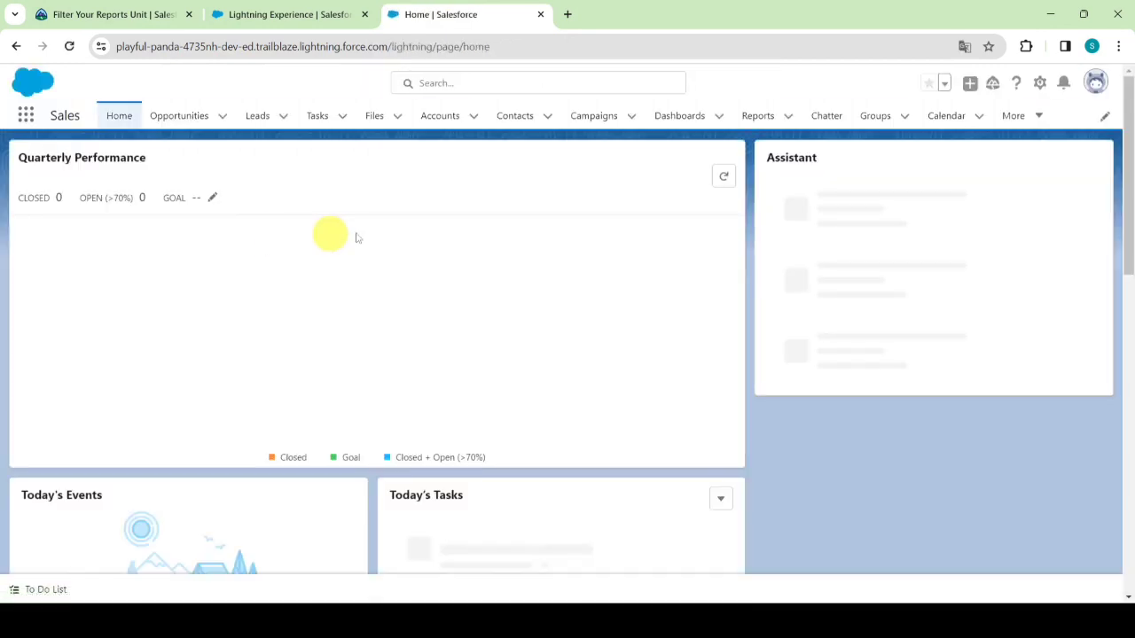
click(756, 119)
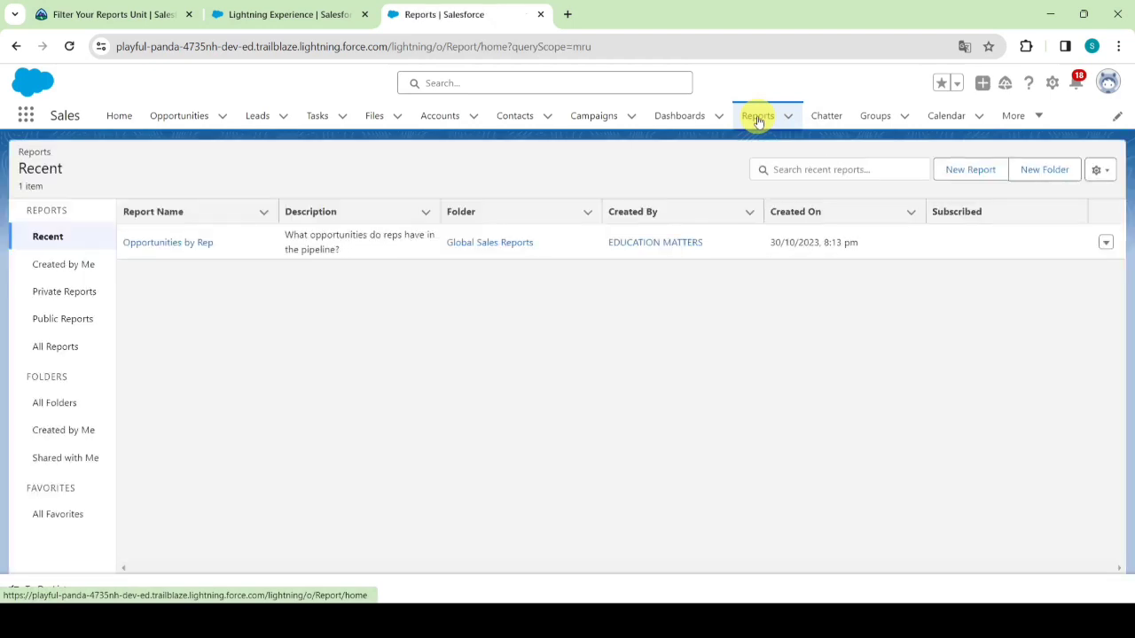
Start a new report using the Accounts report type from the All category
click(961, 171)
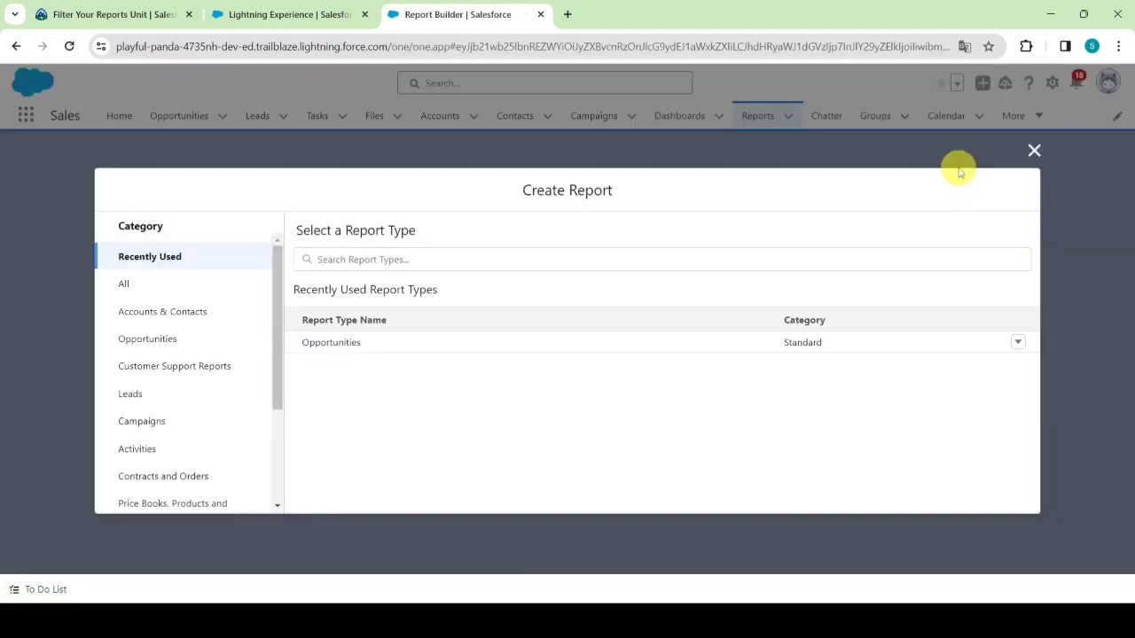
click(152, 285)
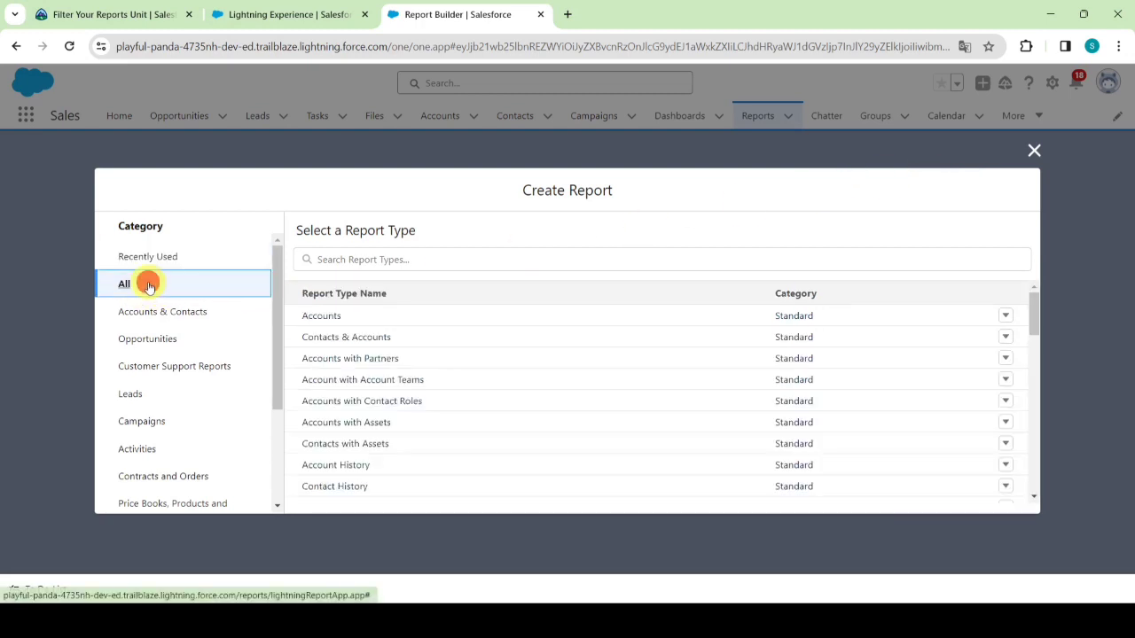
click(321, 316)
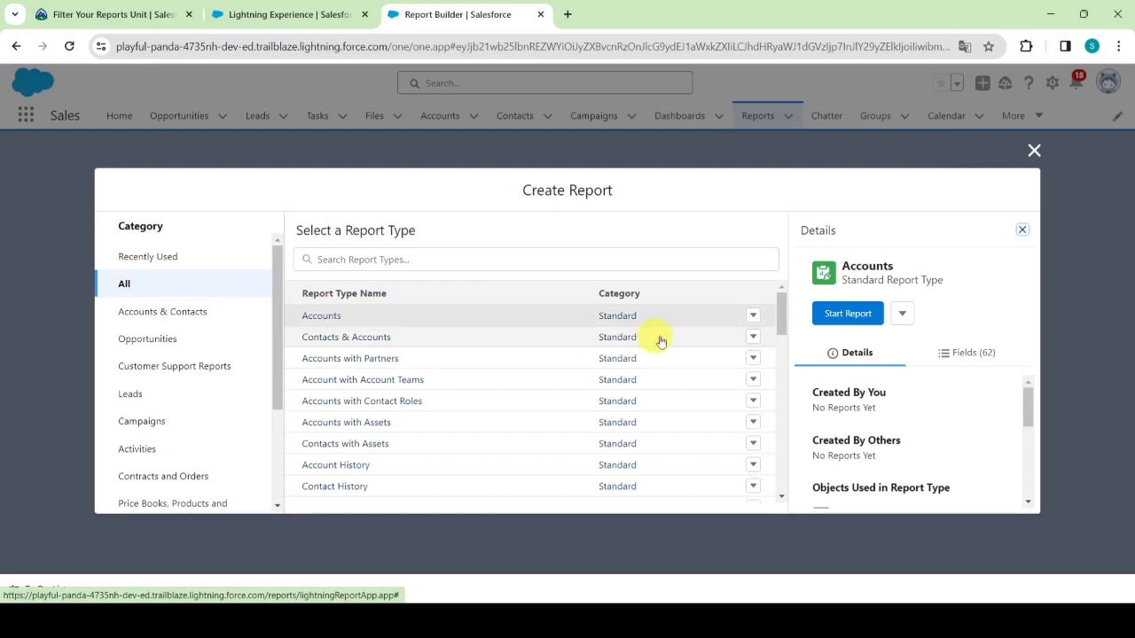
click(849, 314)
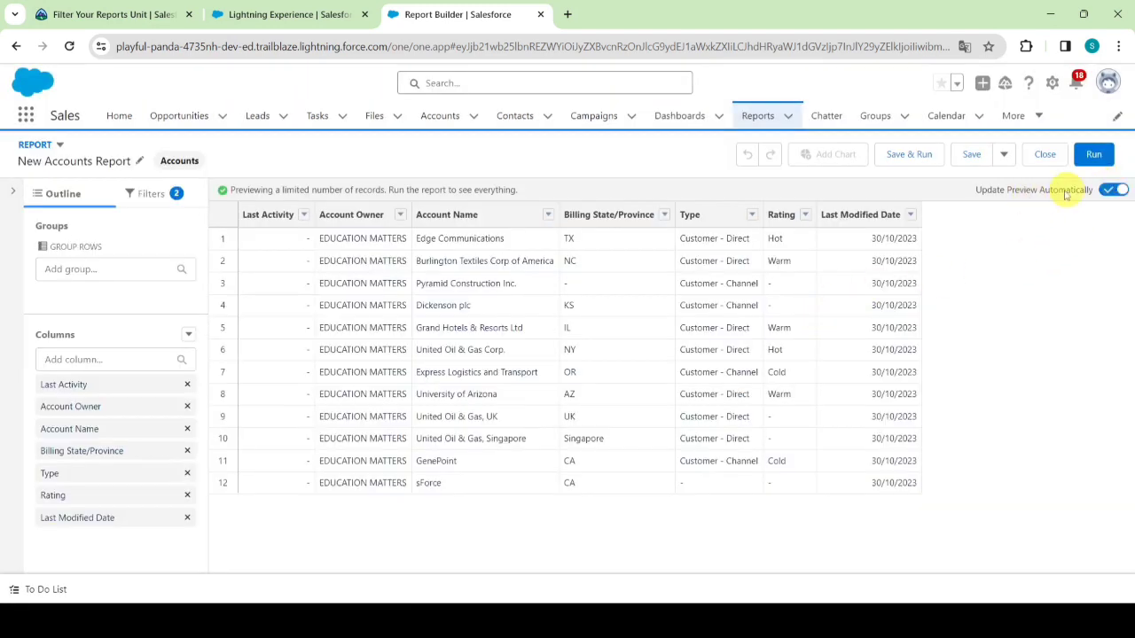
Check the next Trailhead instructions and set the report's Show Me filter to All accounts
click(64, 14)
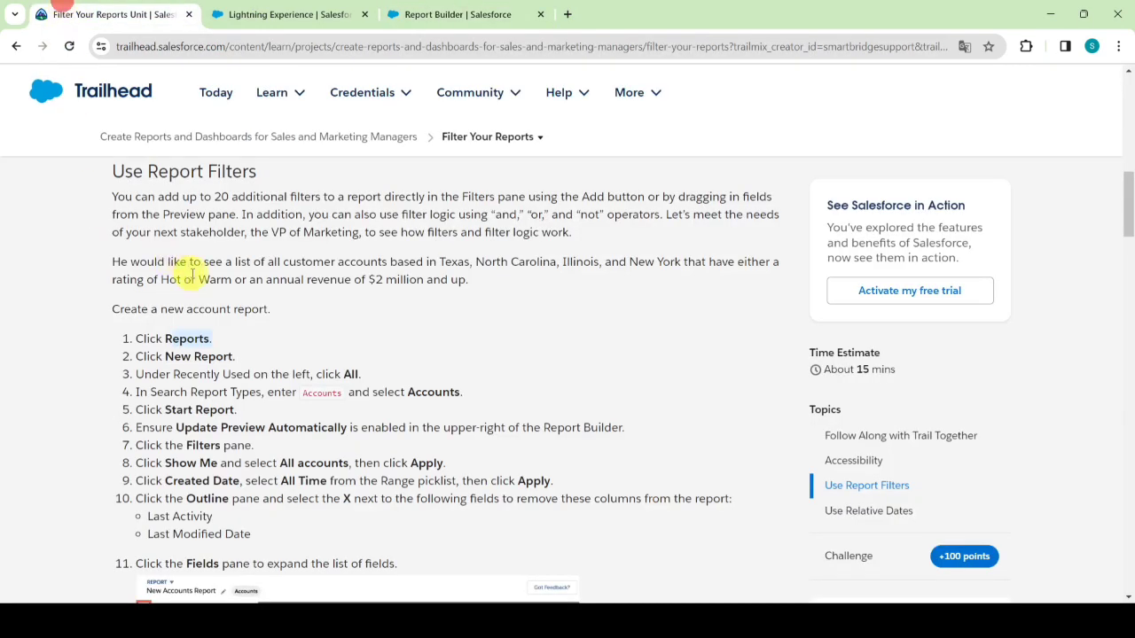
scroll(191, 271, down, 2)
click(425, 14)
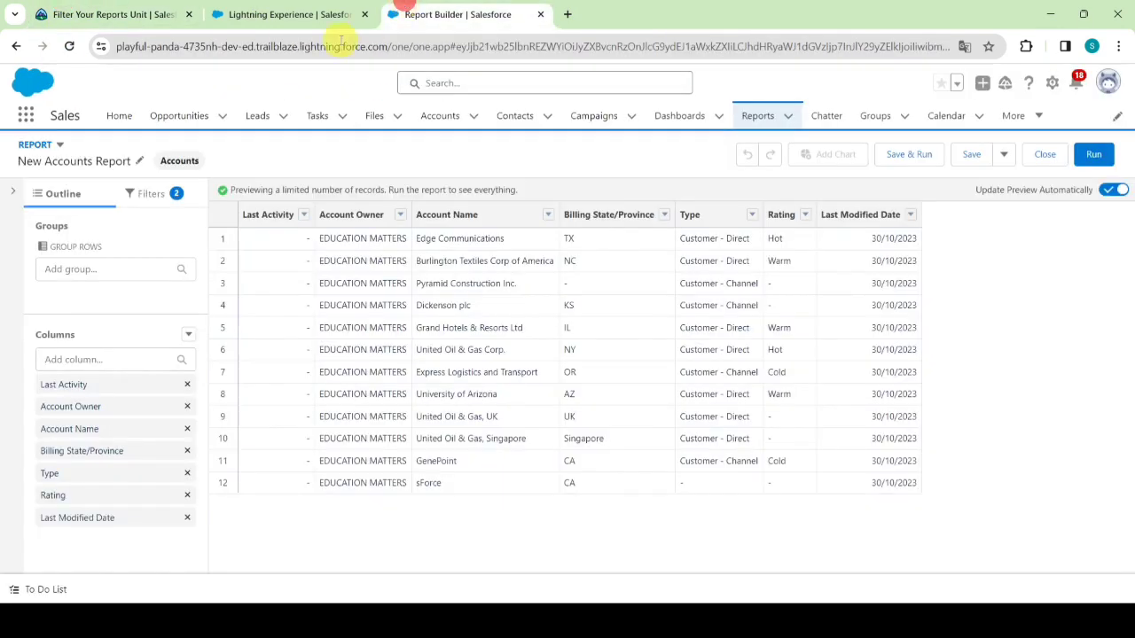
click(139, 197)
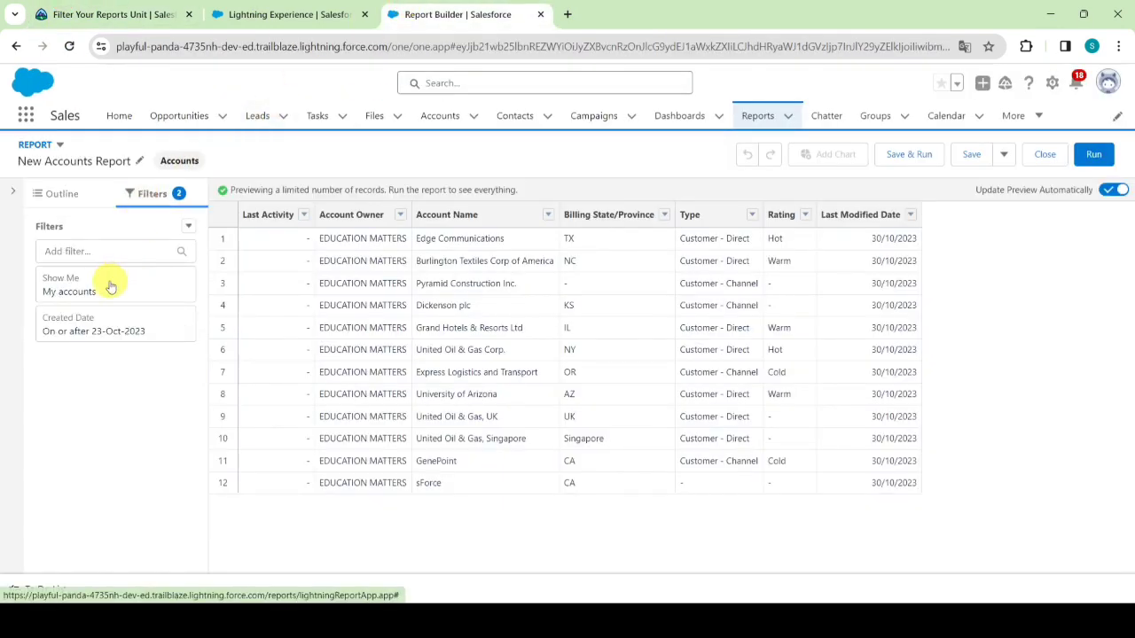
click(80, 293)
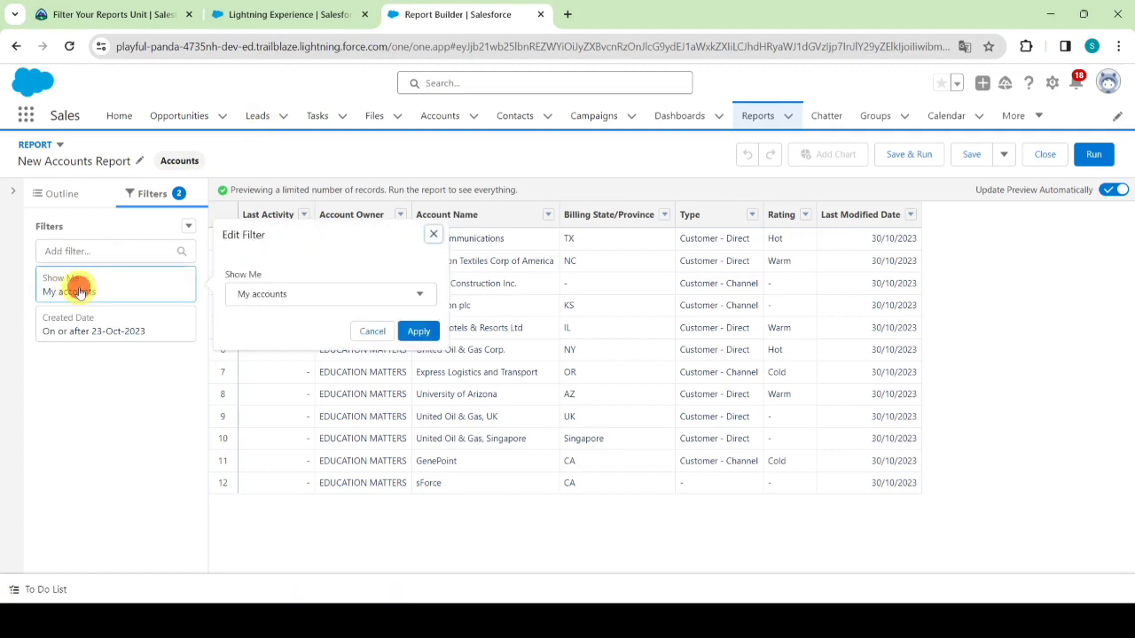
click(330, 295)
click(257, 373)
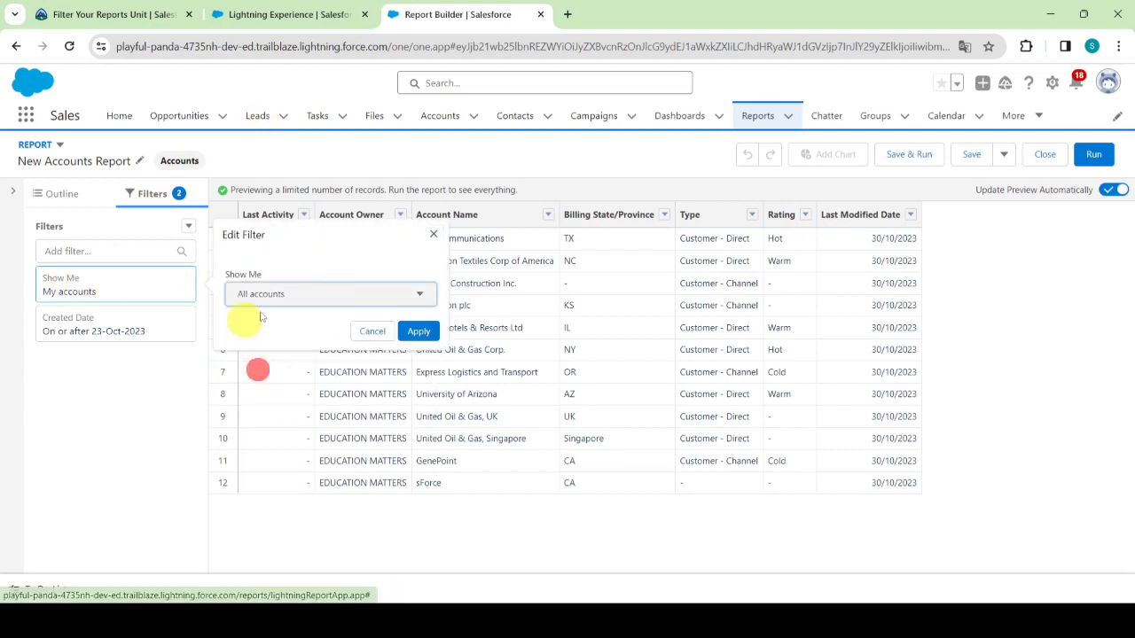
click(417, 330)
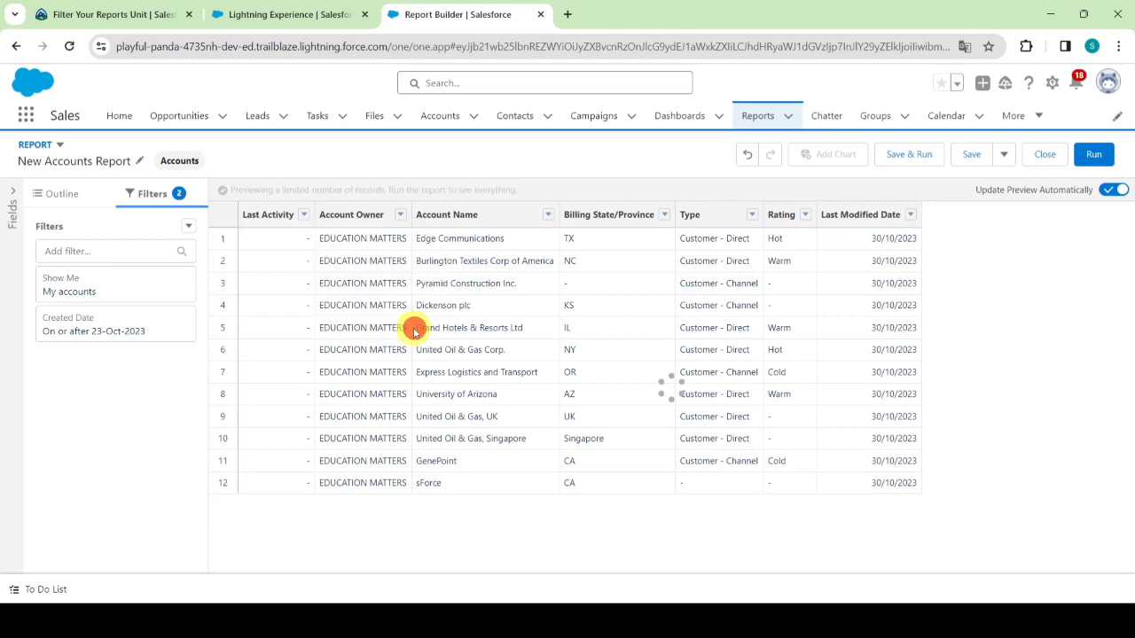
Set the Created Date filter's range to All Time and apply it
click(140, 339)
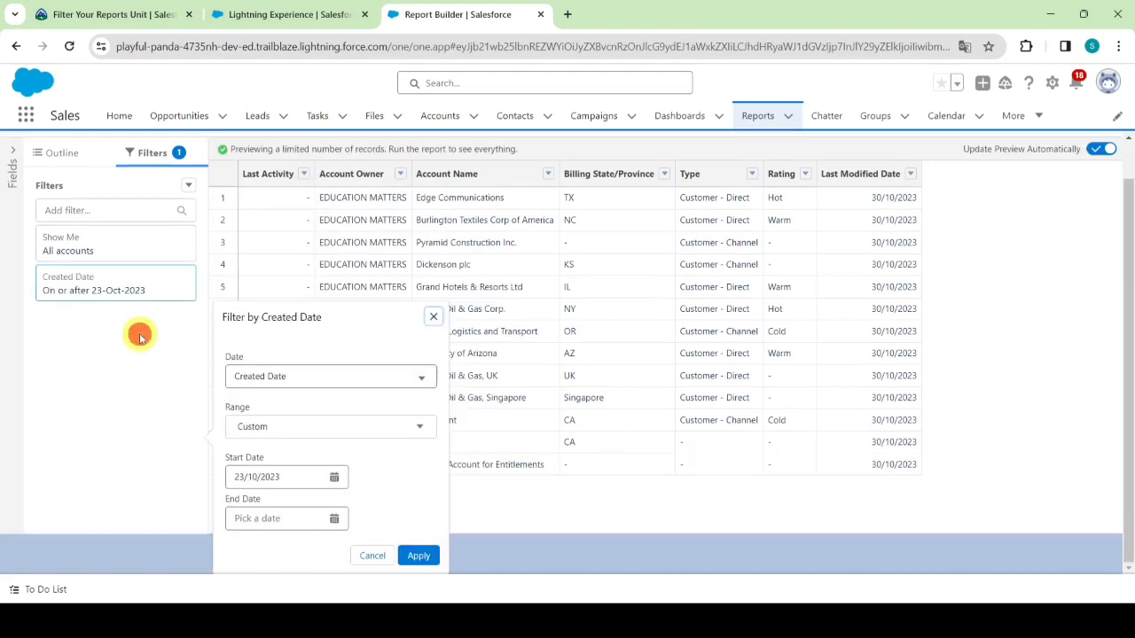
click(298, 378)
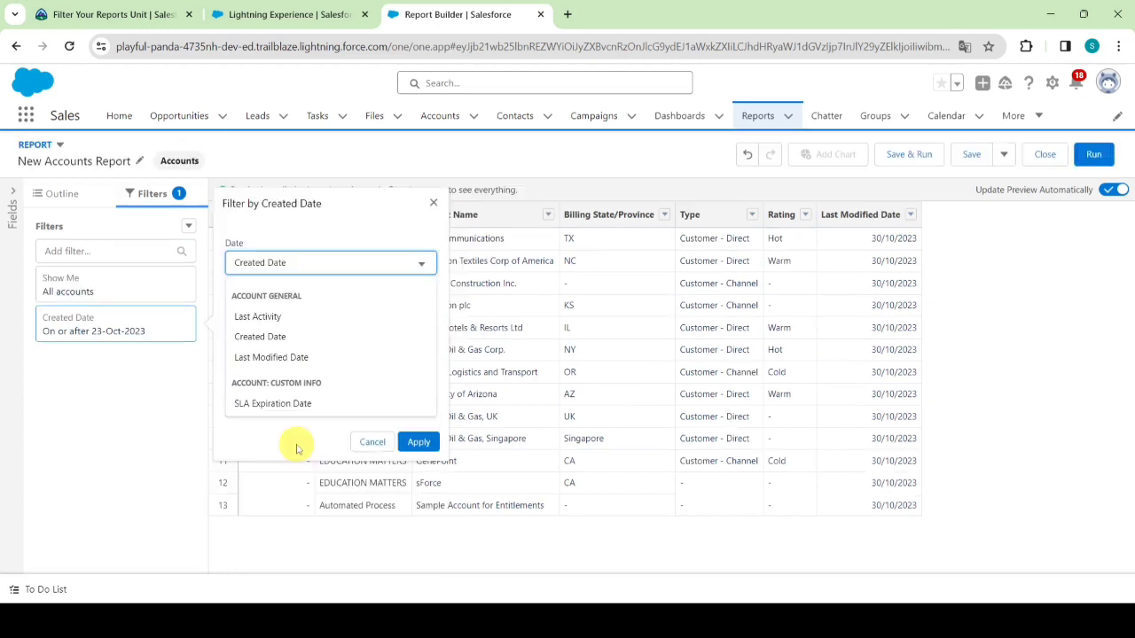
click(284, 238)
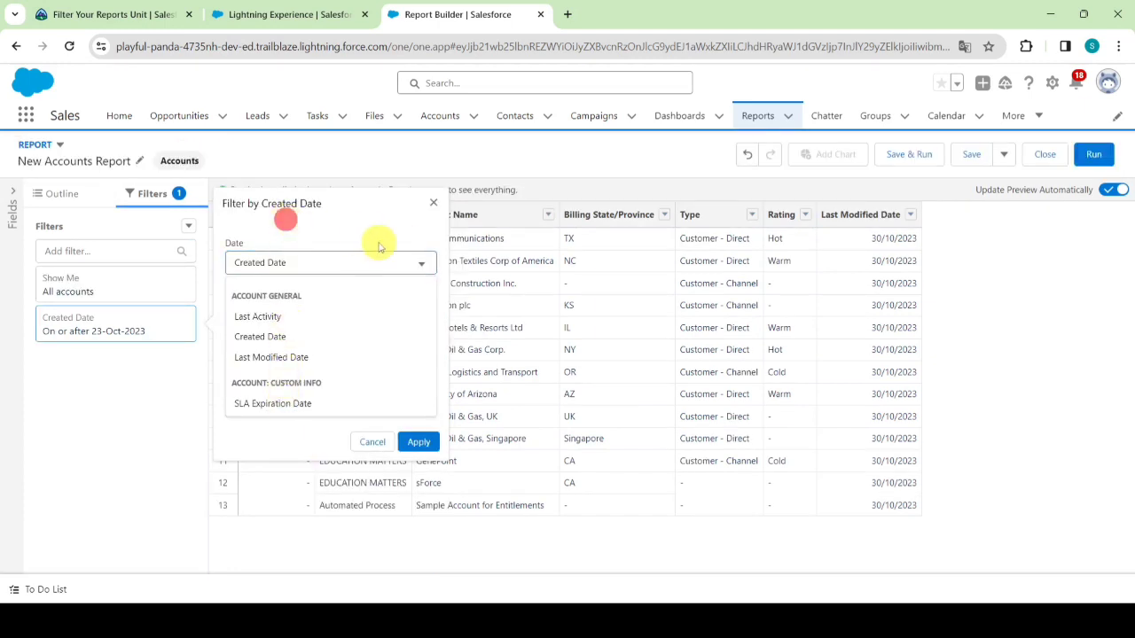
click(422, 260)
click(296, 314)
click(267, 343)
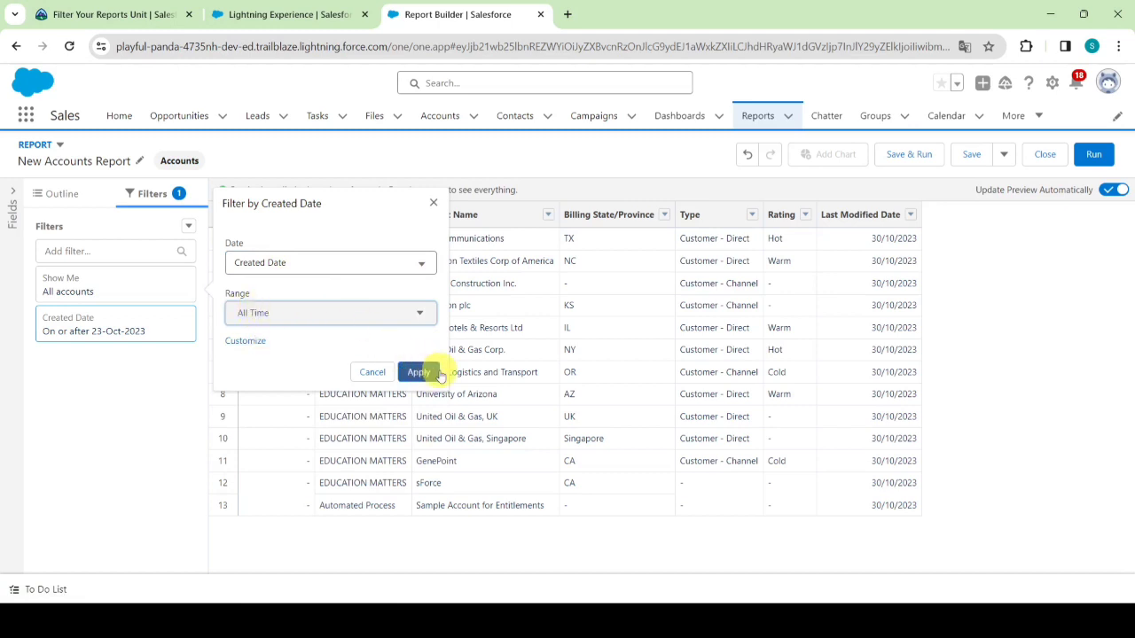
click(421, 372)
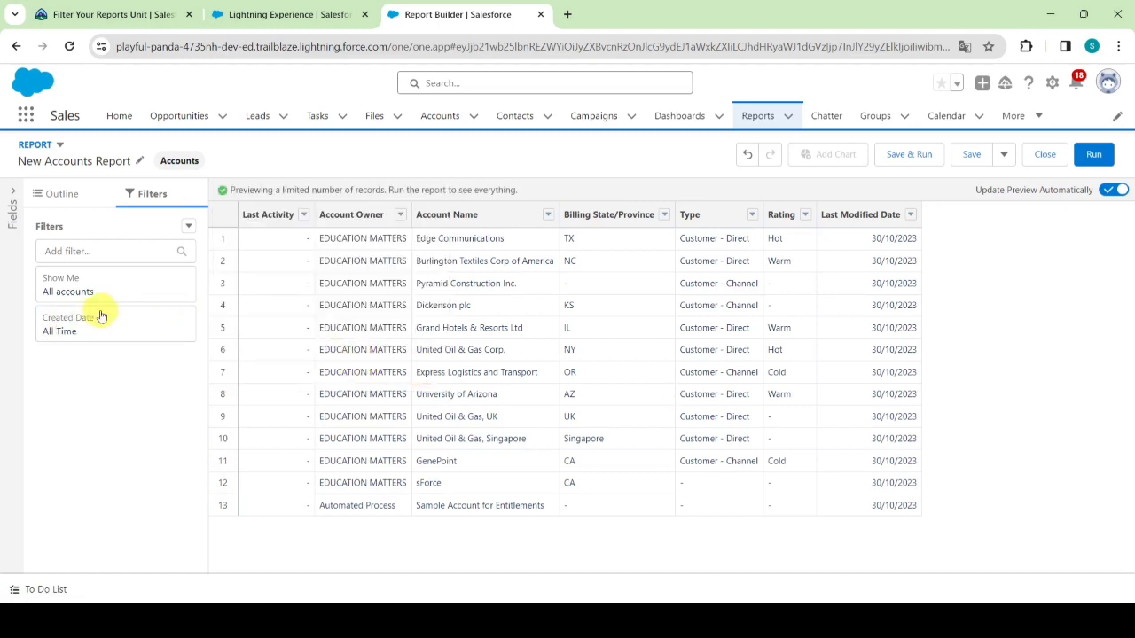
Following the Trailhead instructions, remove the Last Activity and Last Modified Date columns from the report
click(154, 7)
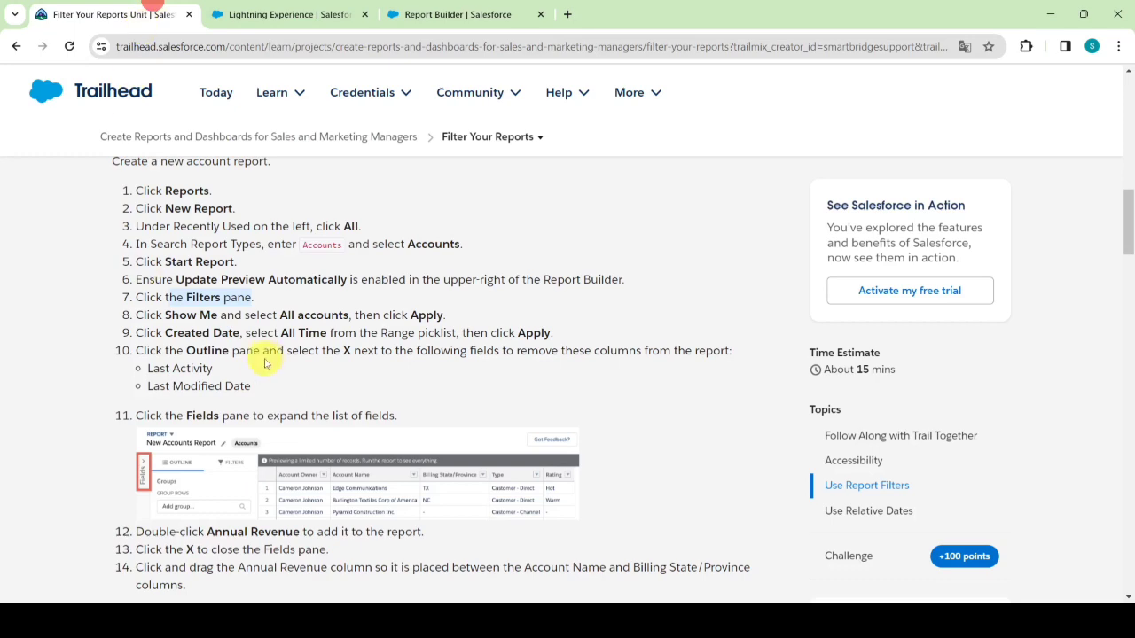
drag(214, 353, 461, 352)
click(458, 15)
click(67, 195)
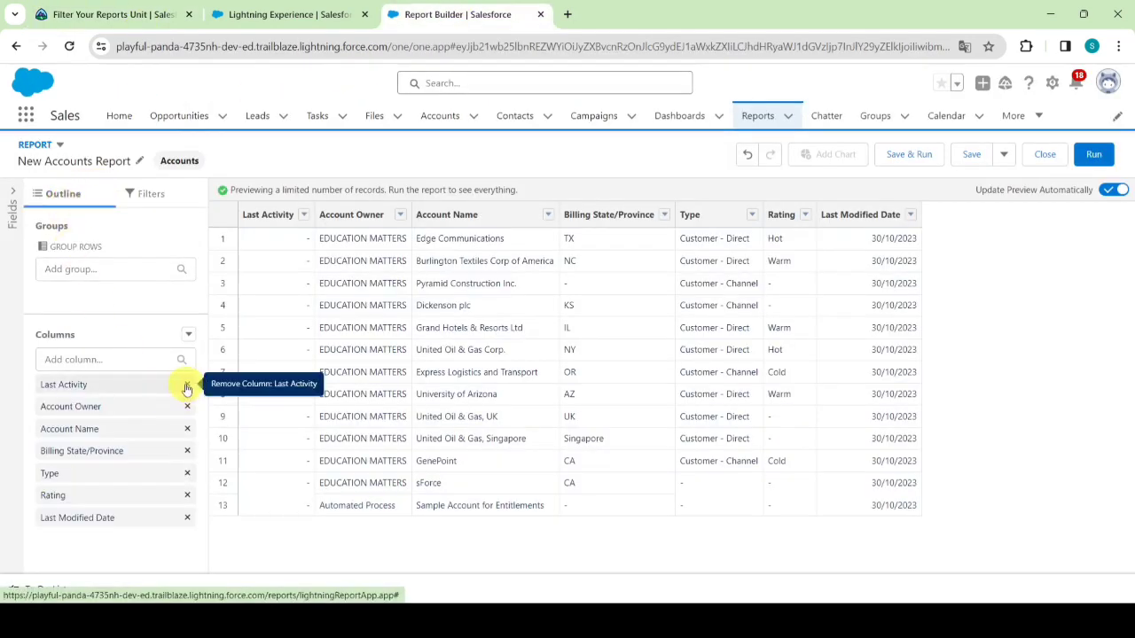
click(187, 385)
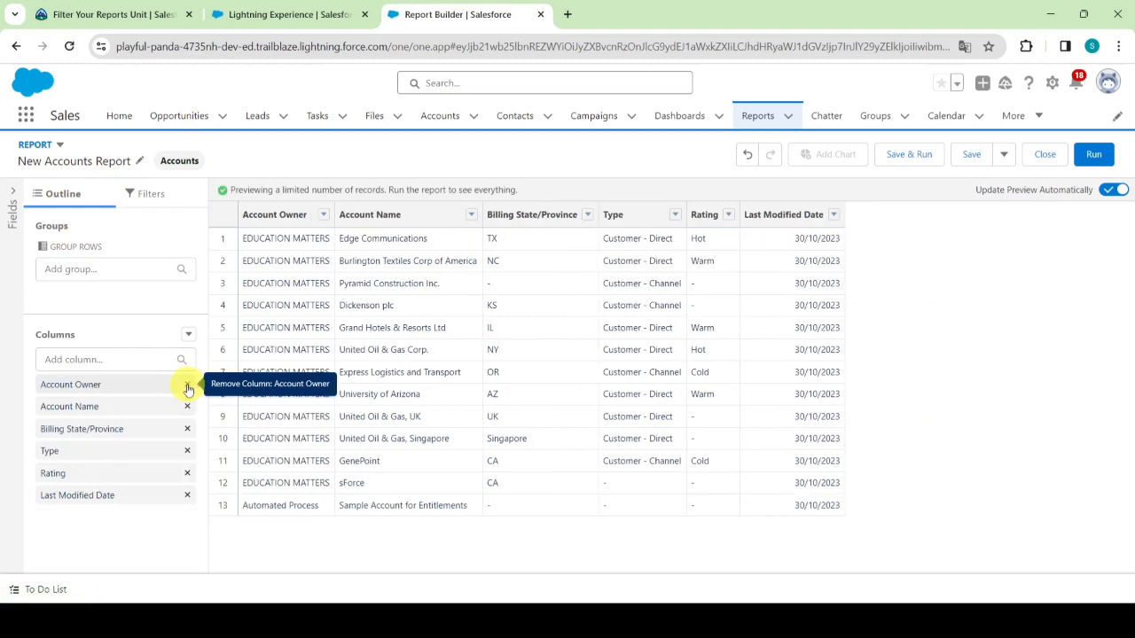
click(187, 496)
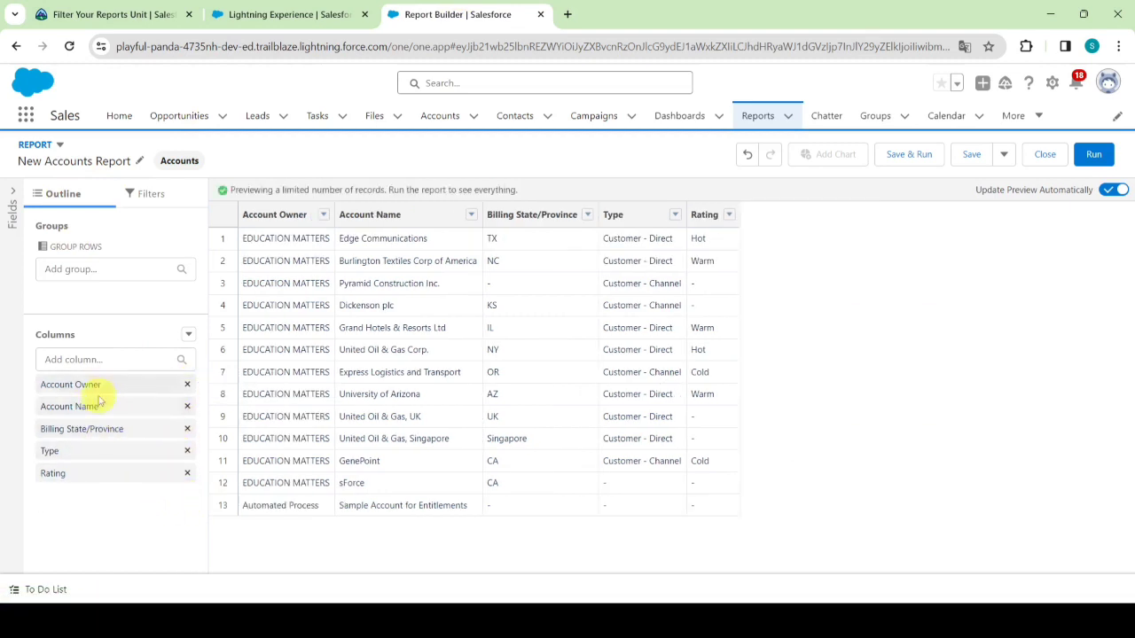
Find the Annual Revenue field and add it to the report as a column before Account Owner, then close the field list
click(88, 13)
scroll(232, 381, down, 1)
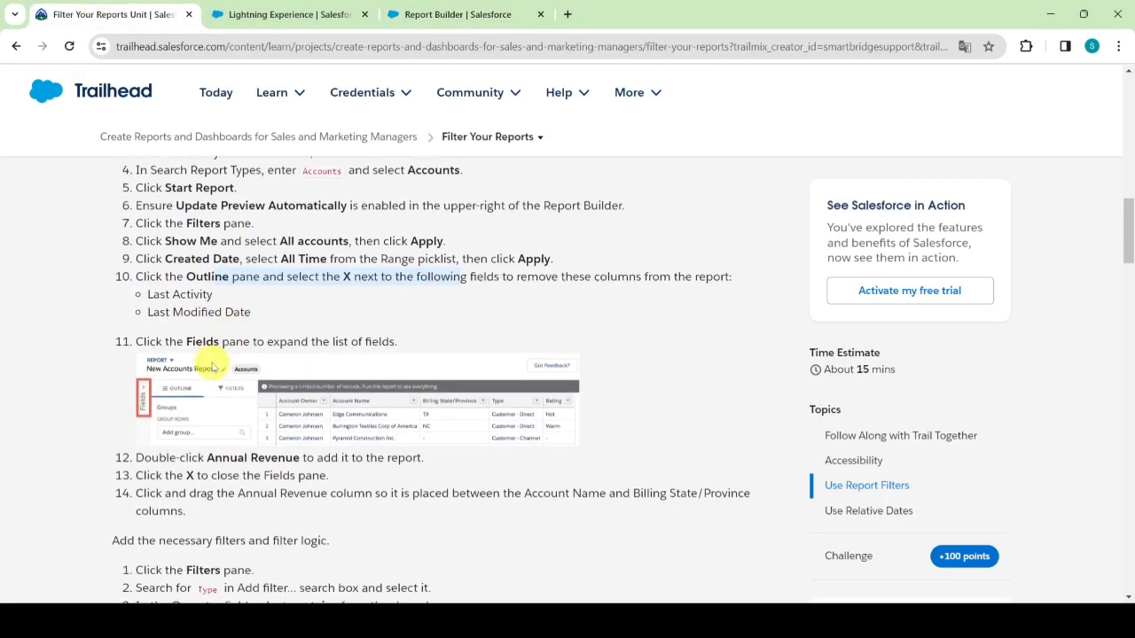
click(454, 14)
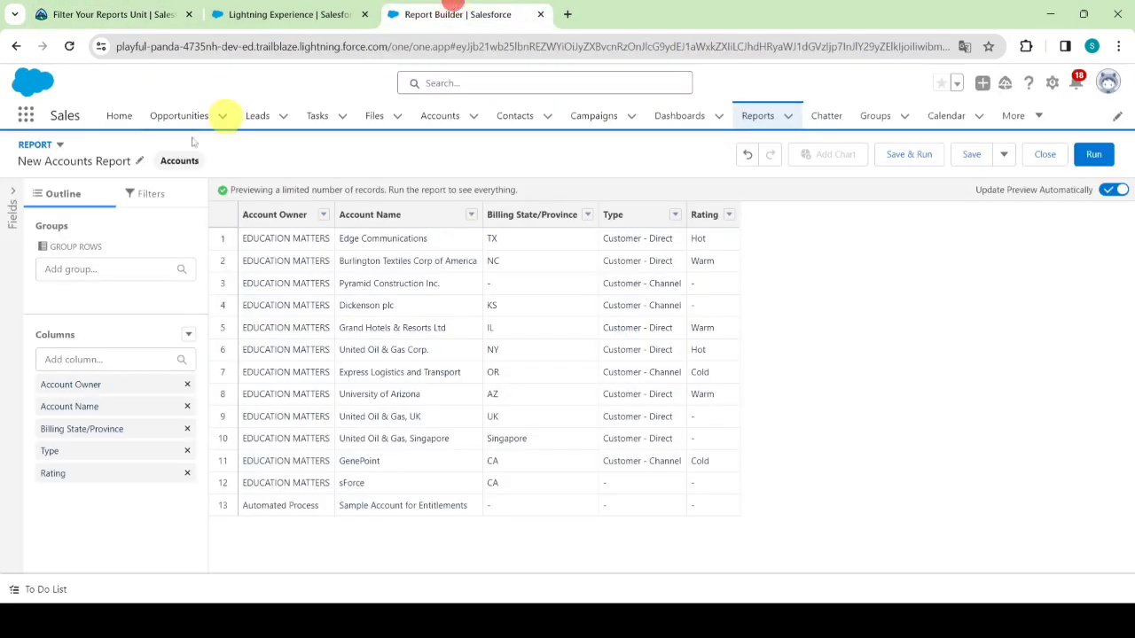
click(12, 213)
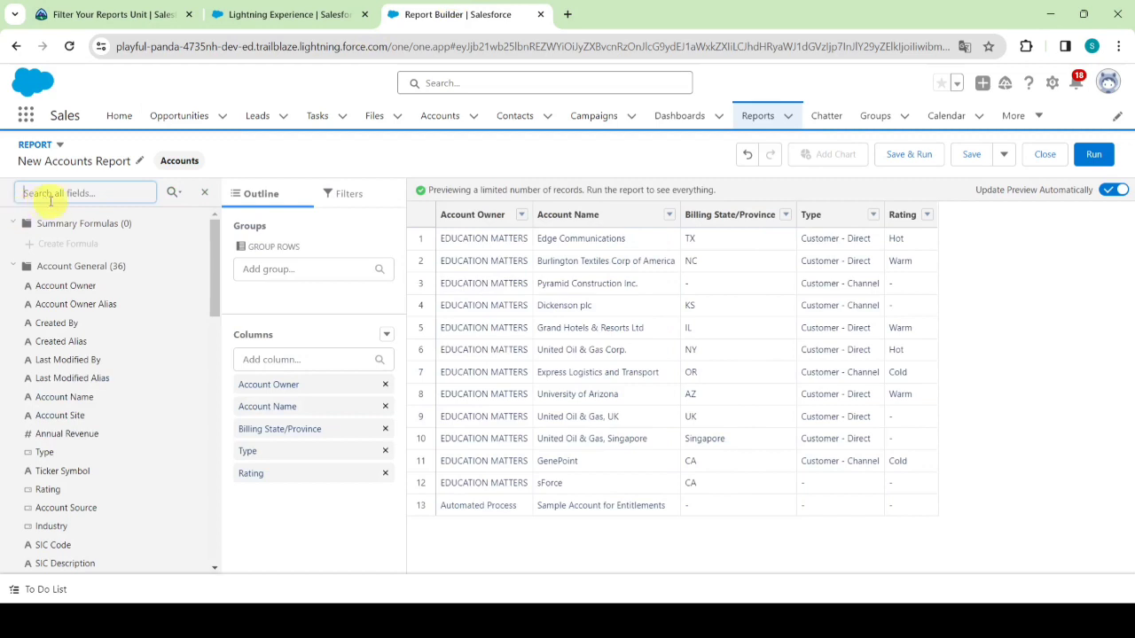
text(an)
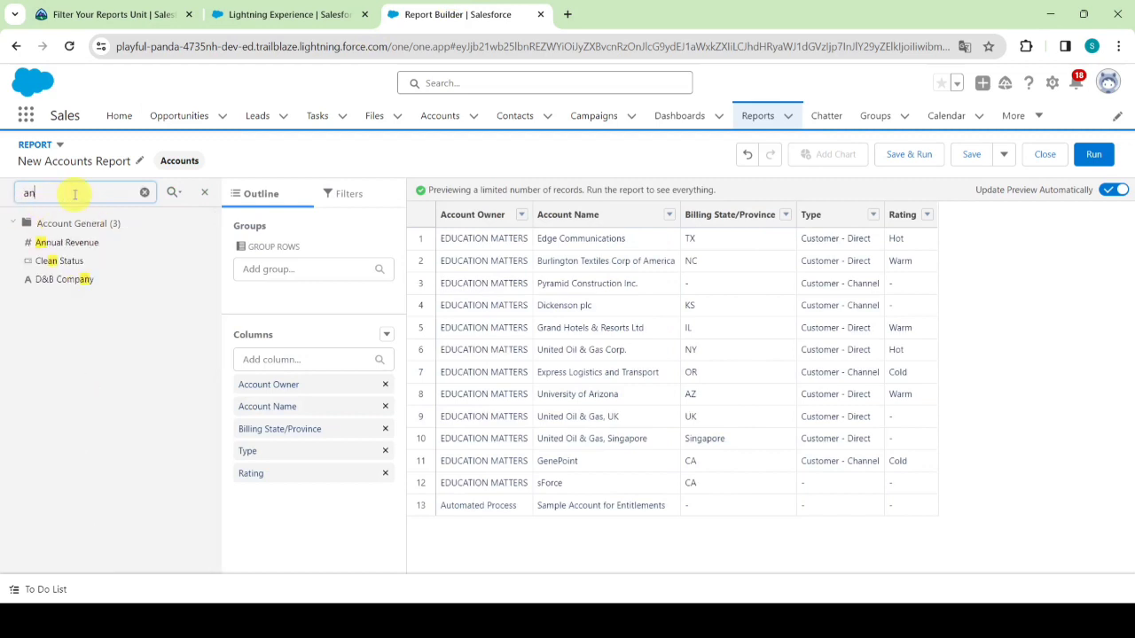
click(80, 243)
drag(78, 243, 461, 221)
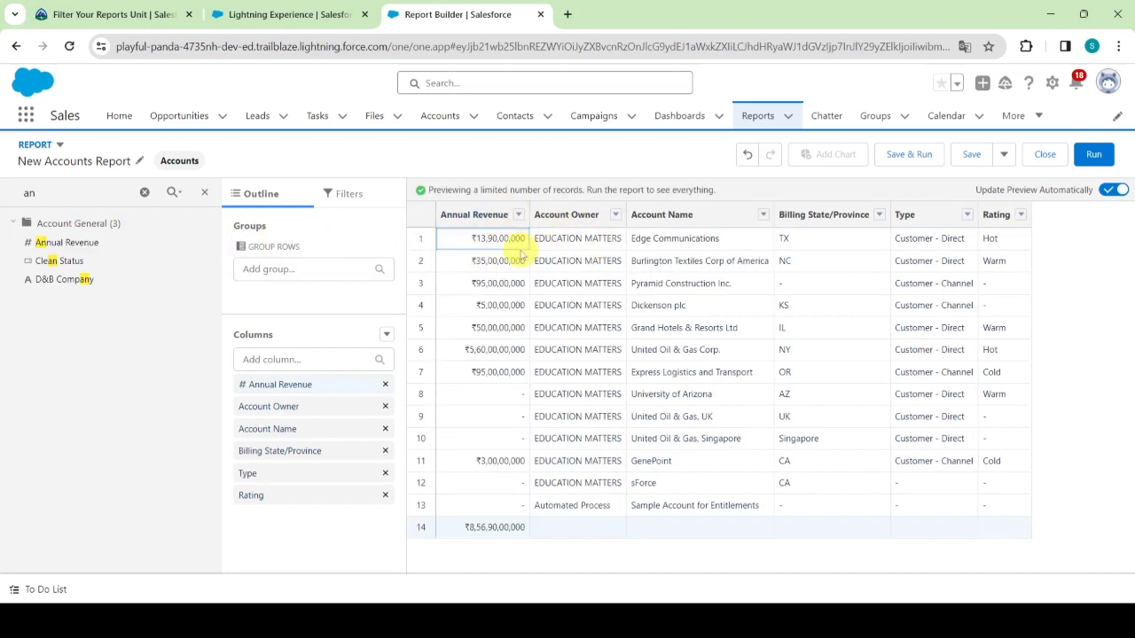
click(203, 193)
Following the Trailhead instructions, move the Annual Revenue column between Account Name and Billing State/Province
click(113, 7)
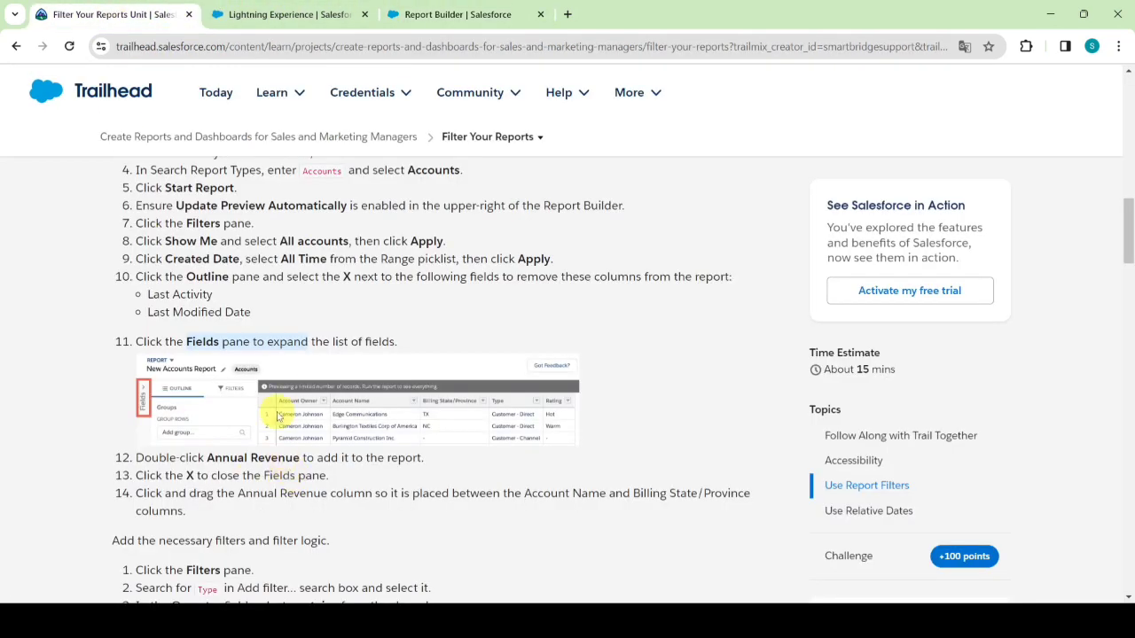
scroll(278, 374, down, 2)
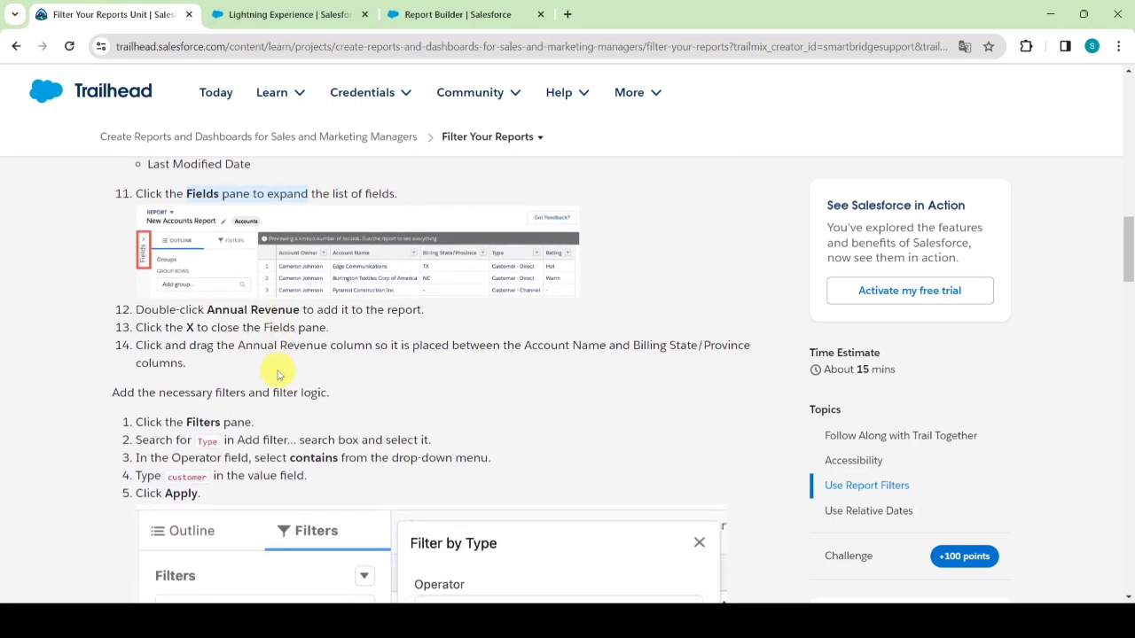
scroll(278, 374, down, 1)
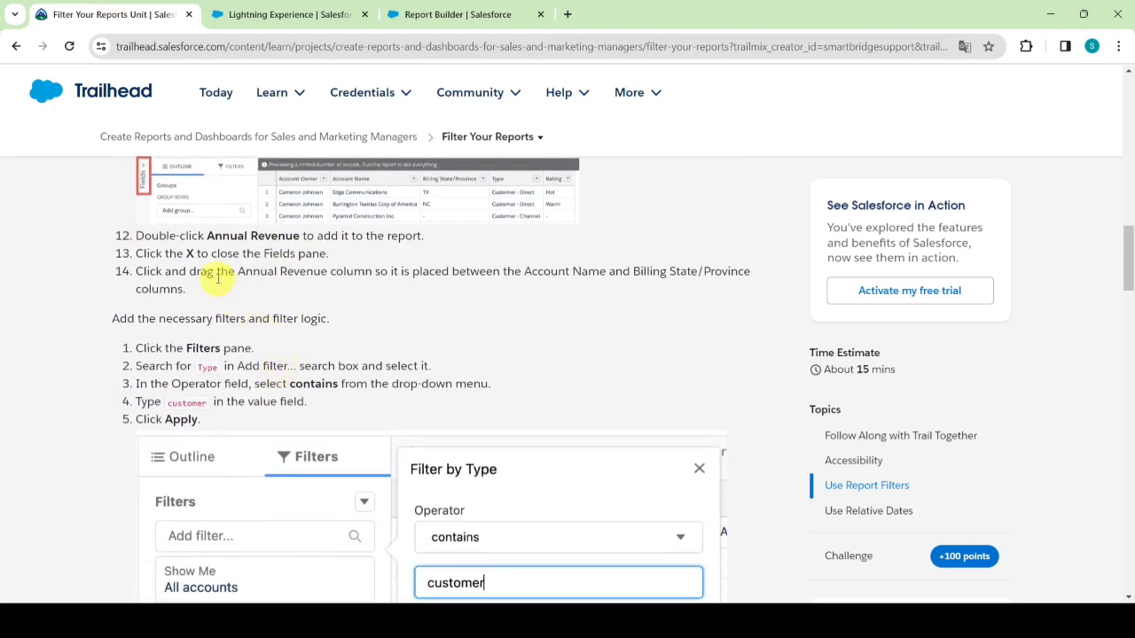
drag(215, 273, 573, 273)
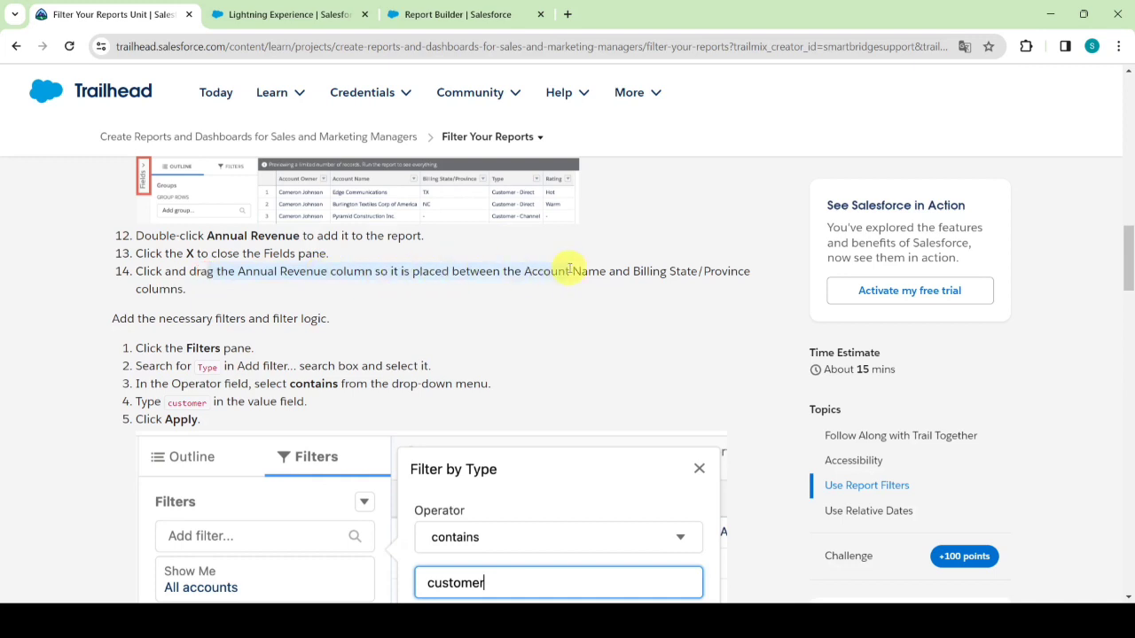
click(497, 13)
drag(97, 386, 141, 421)
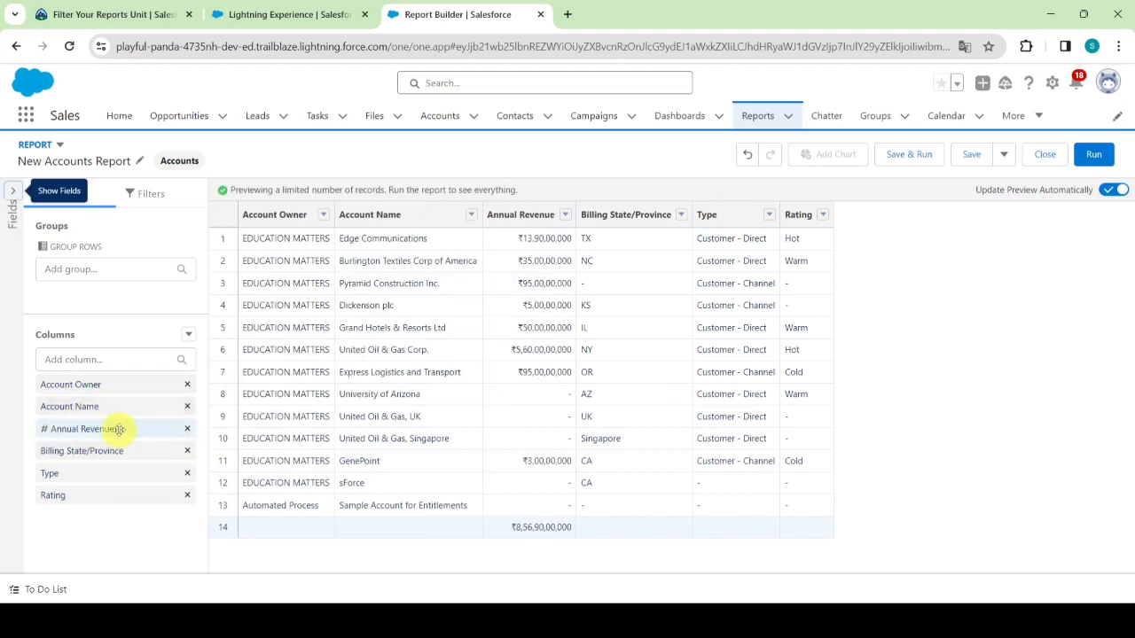
Check the next Trailhead instructions and add a report filter on the Type field
click(71, 9)
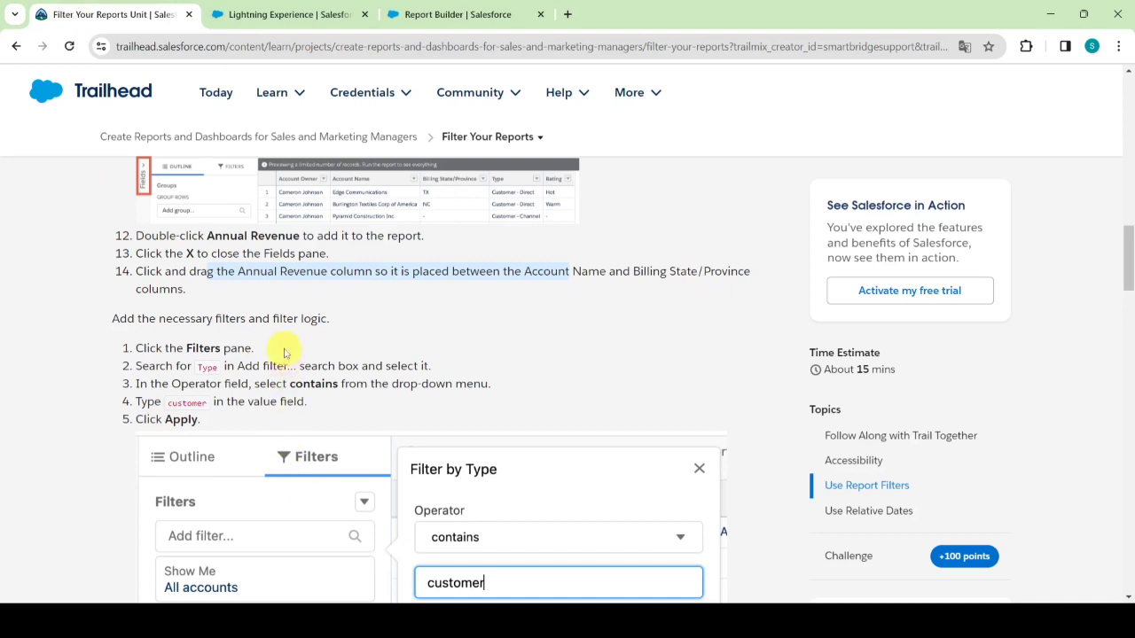
scroll(287, 352, down, 1)
drag(187, 275, 266, 274)
click(417, 10)
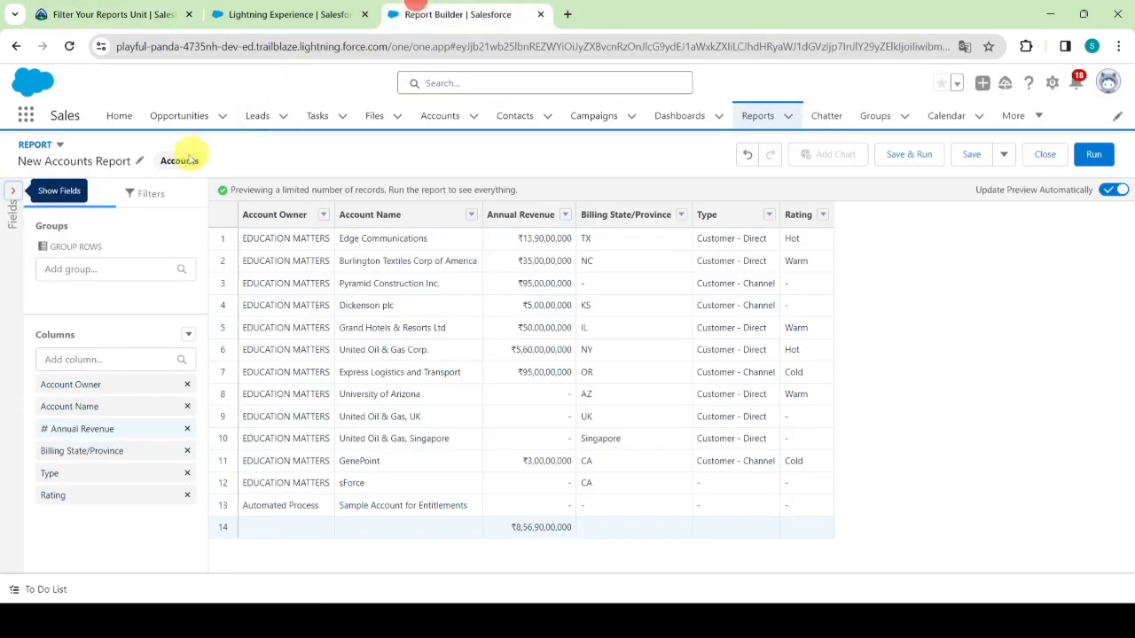
click(158, 195)
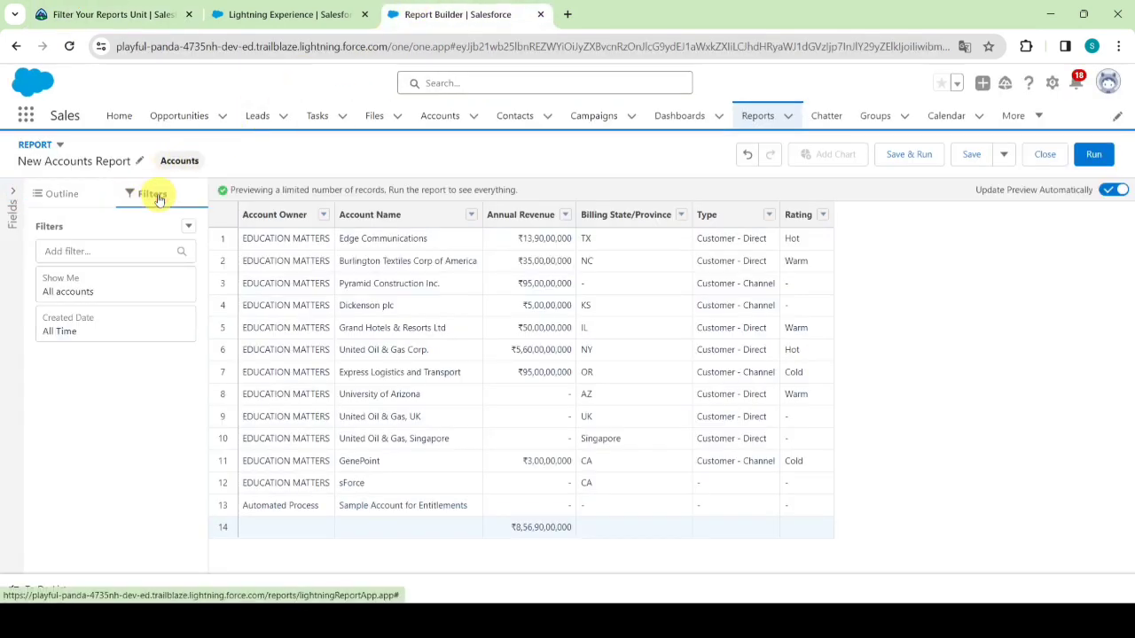
click(116, 248)
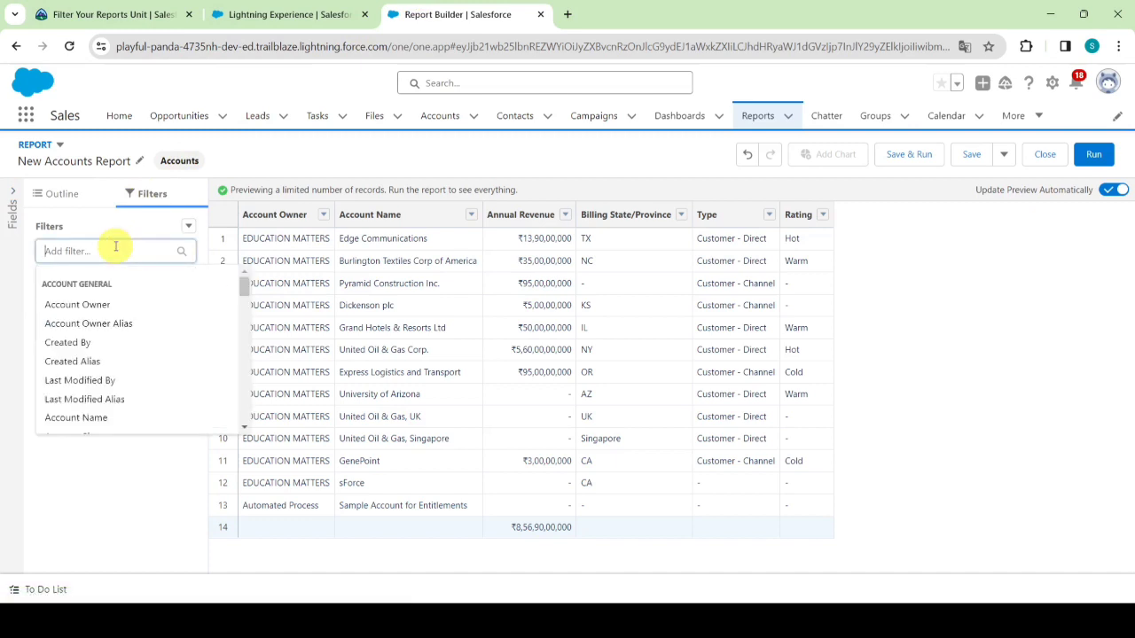
text(type)
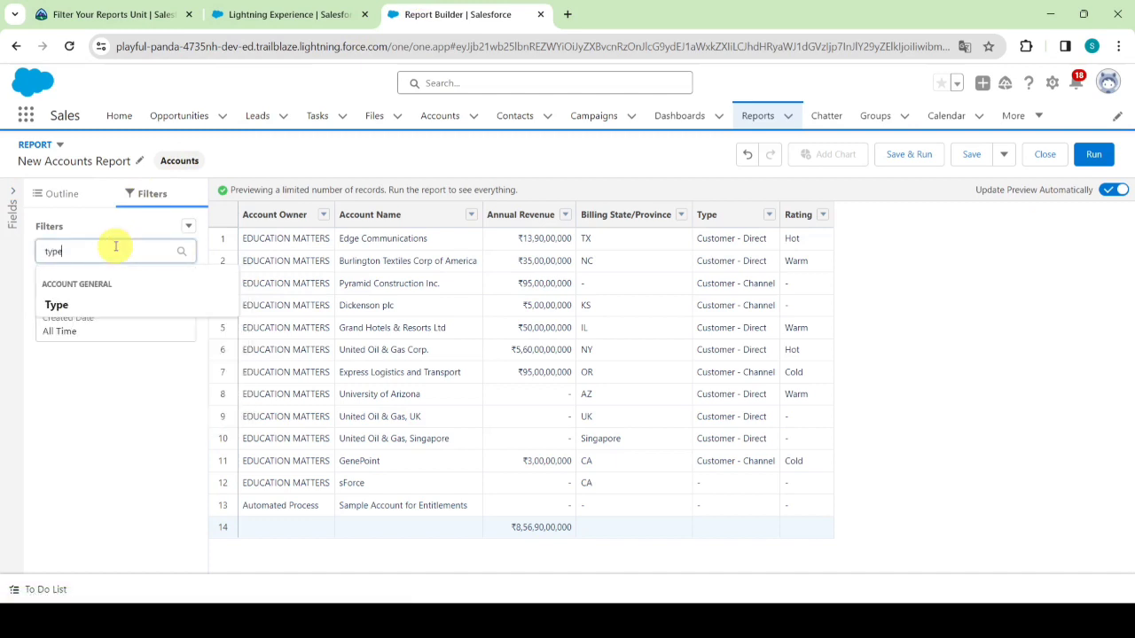
click(56, 306)
Set the Type filter's operator to contains with the value customer, checking the Trailhead instructions, and apply it
click(296, 259)
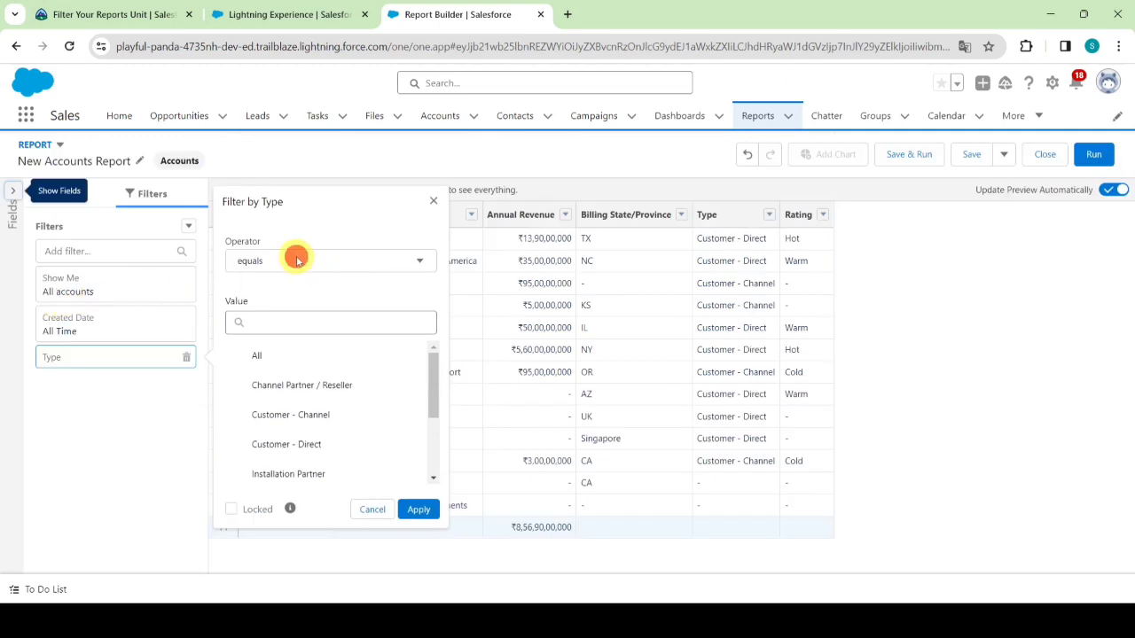
scroll(274, 363, down, 2)
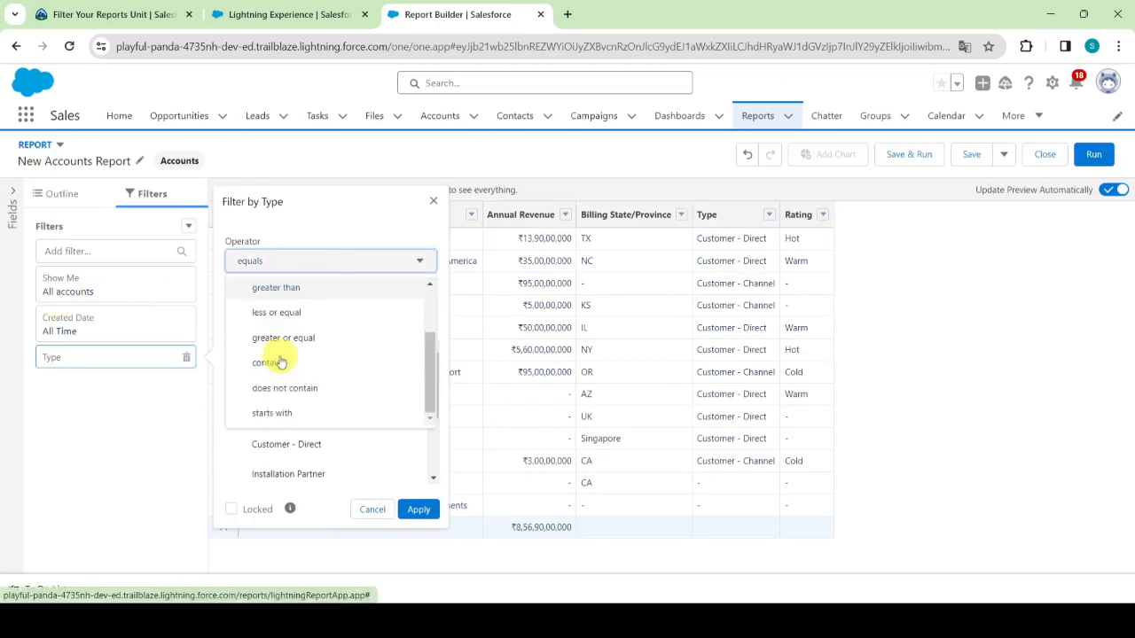
click(275, 361)
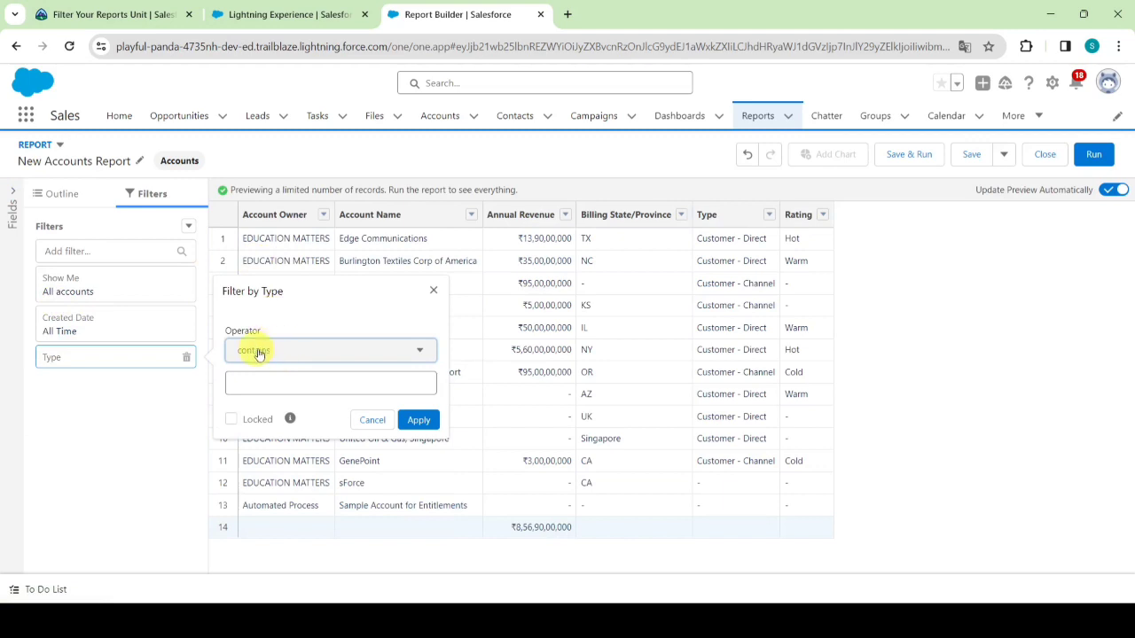
click(109, 9)
scroll(266, 267, down, 1)
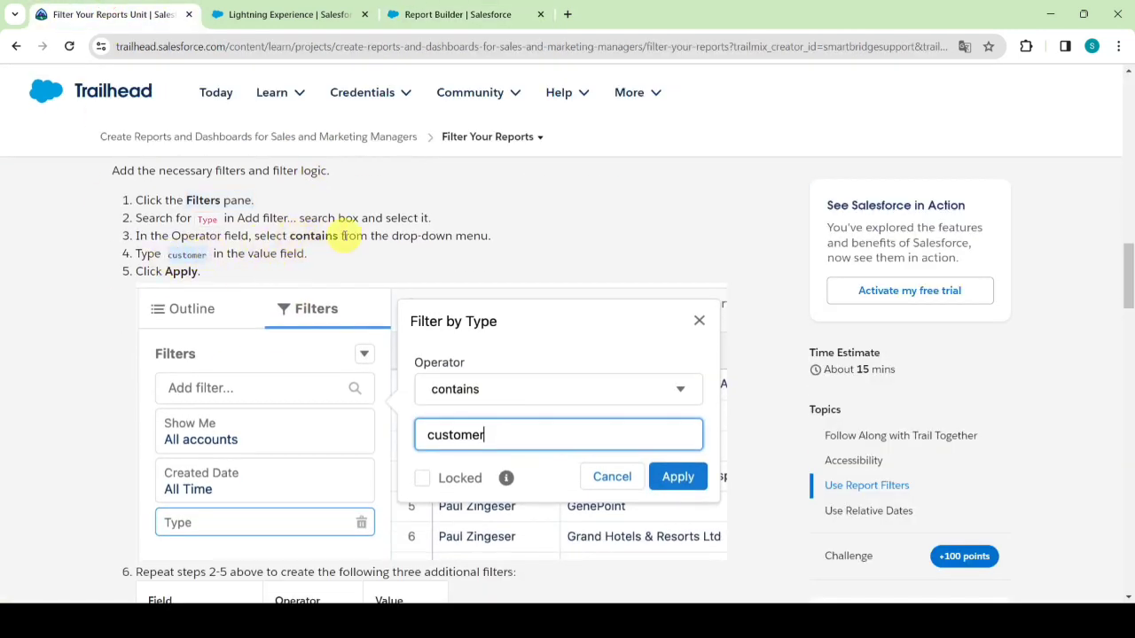
click(444, 13)
click(297, 383)
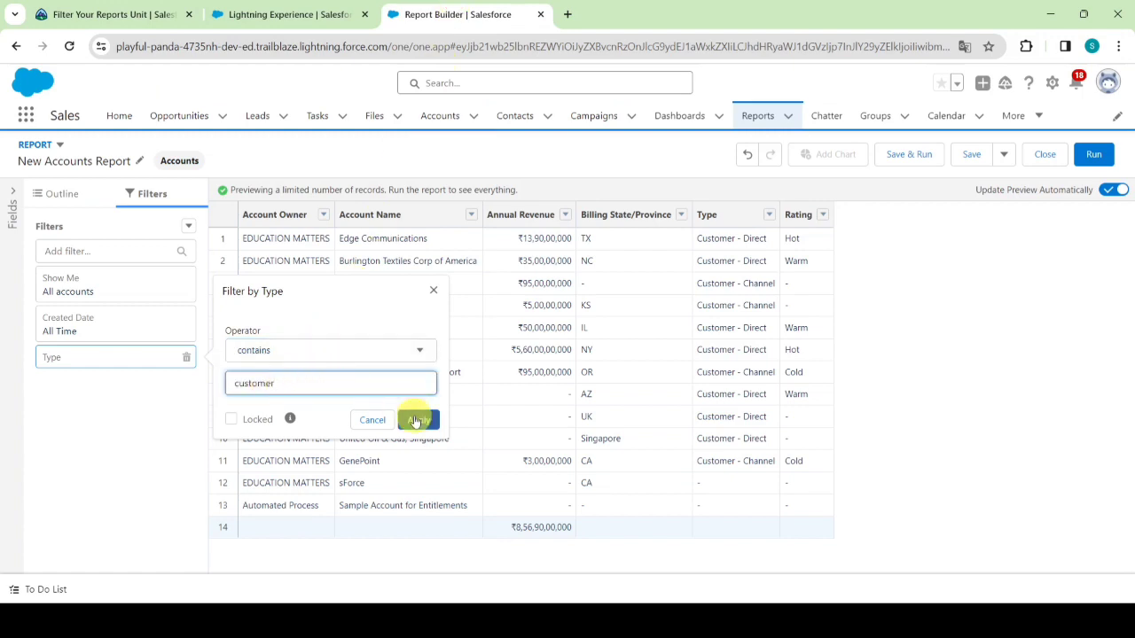
click(416, 421)
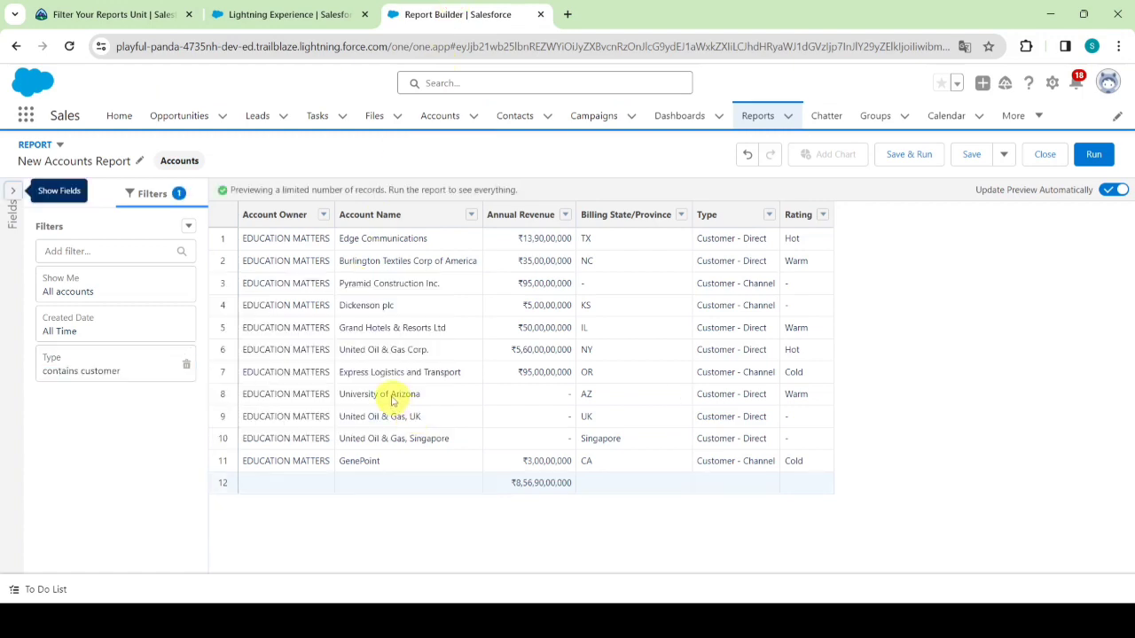
Check the Trailhead table of additional filters and add a report filter on the Billing State/Province field
click(142, 13)
scroll(226, 323, down, 3)
scroll(190, 355, down, 1)
drag(189, 349, 289, 350)
click(457, 13)
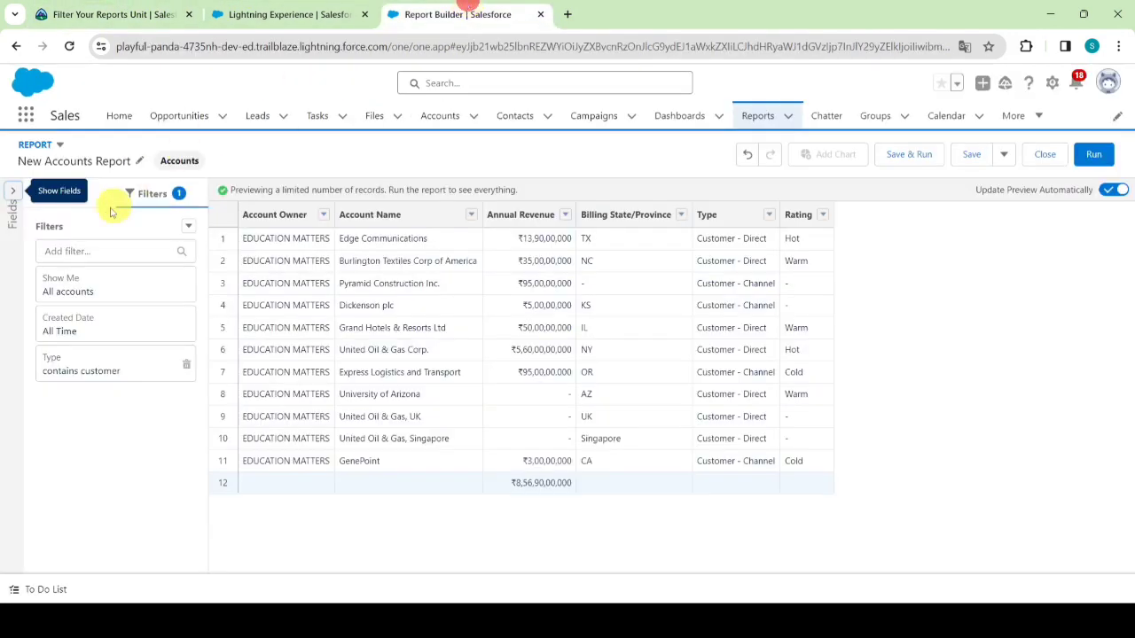
click(95, 251)
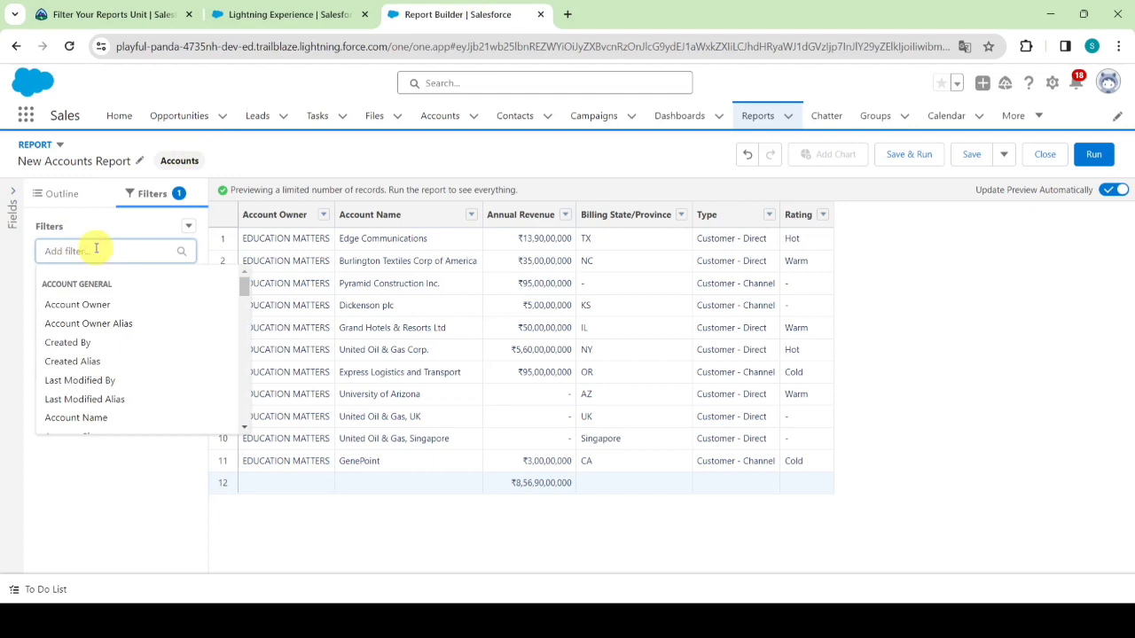
click(100, 7)
scroll(362, 287, down, 1)
click(483, 14)
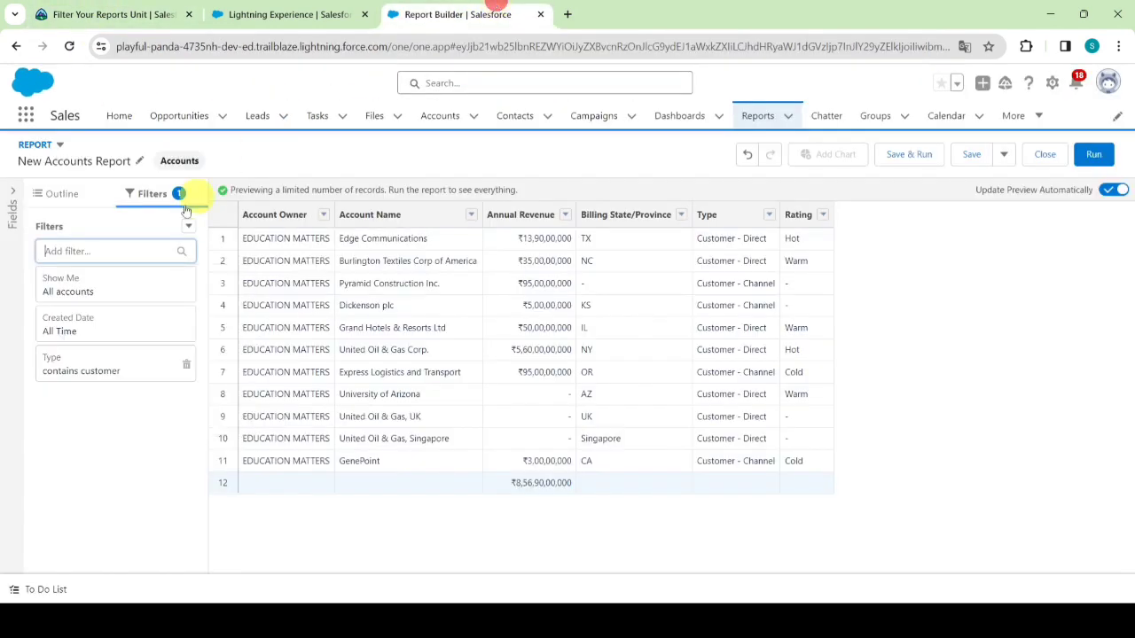
click(69, 251)
text(bill)
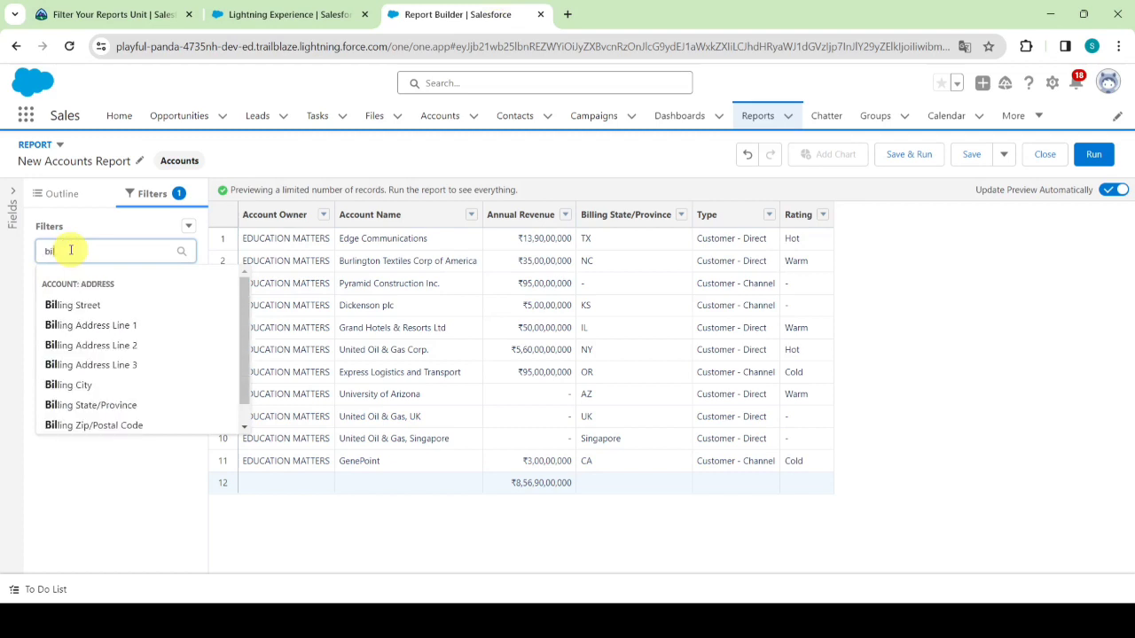
click(95, 406)
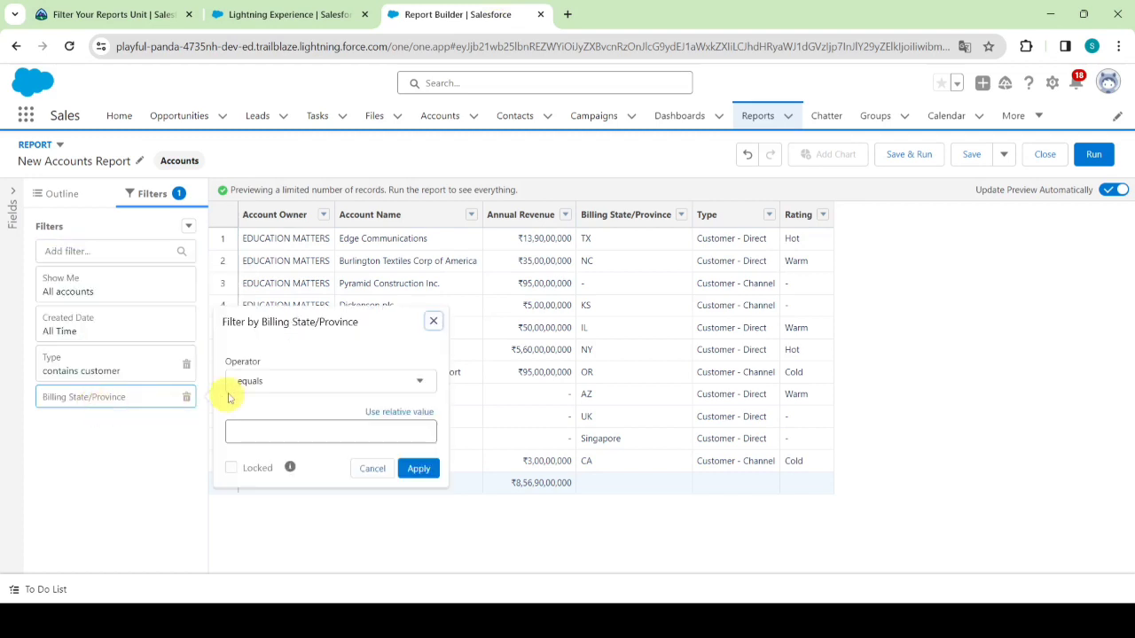
Copy TX,NC,IL,NY from the Trailhead table into the Billing State/Province equals filter and apply it
click(142, 9)
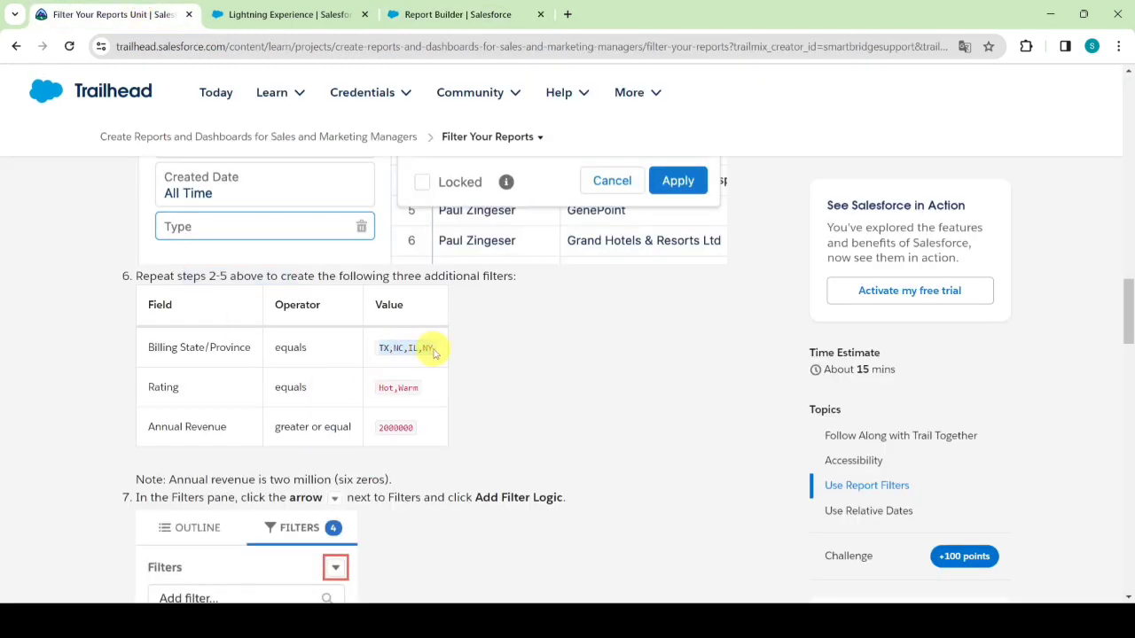
click(519, 14)
click(300, 432)
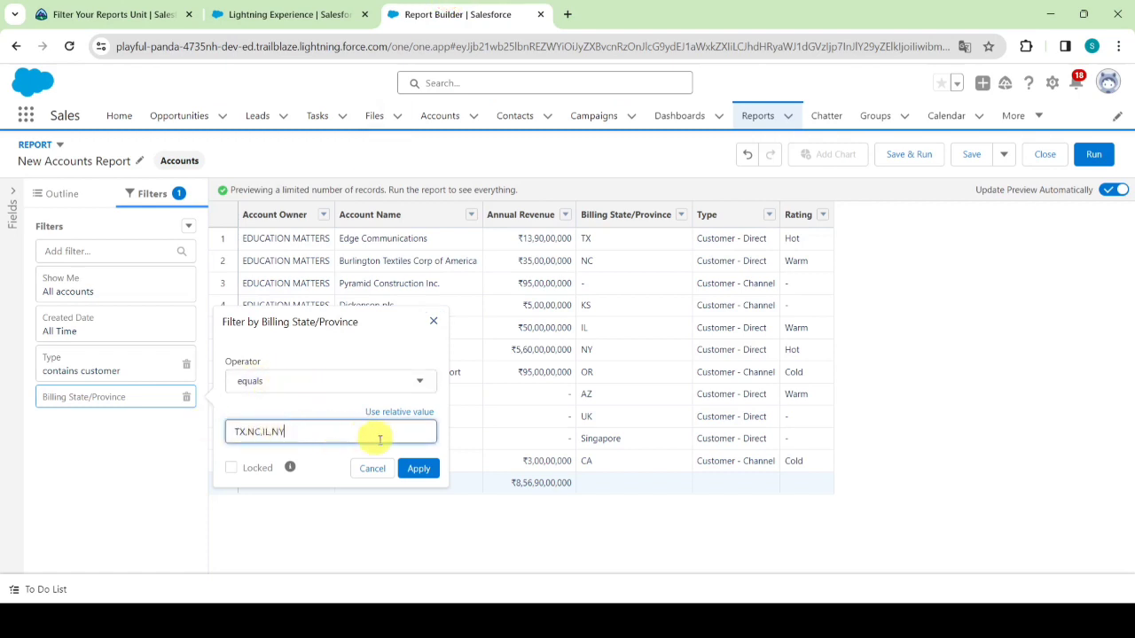
click(422, 473)
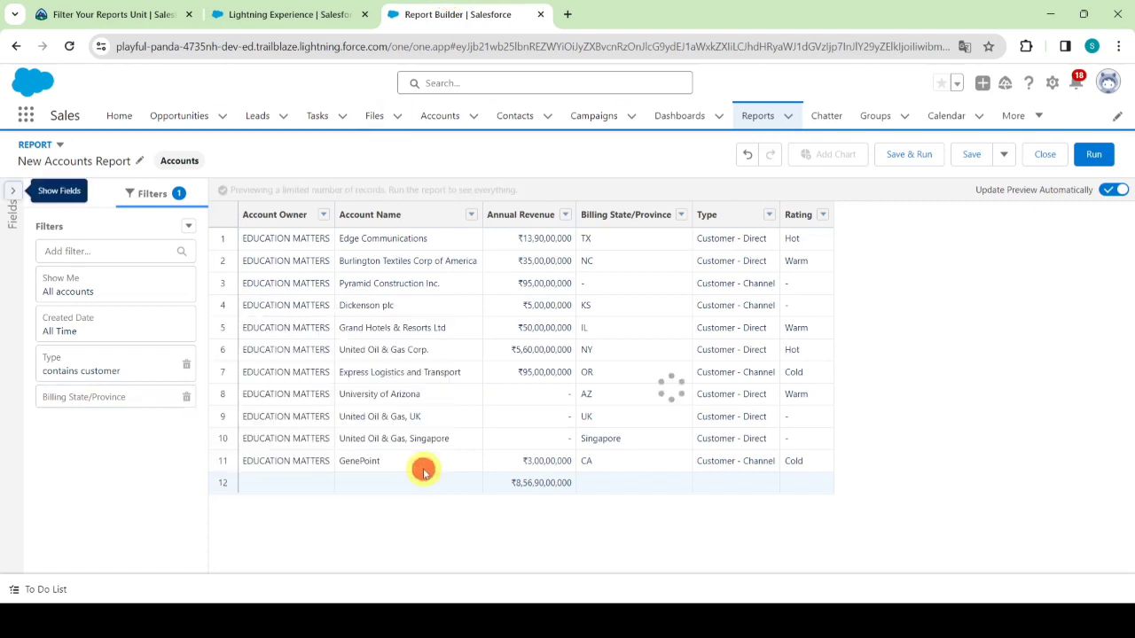
Add a report filter on the Rating field
click(70, 251)
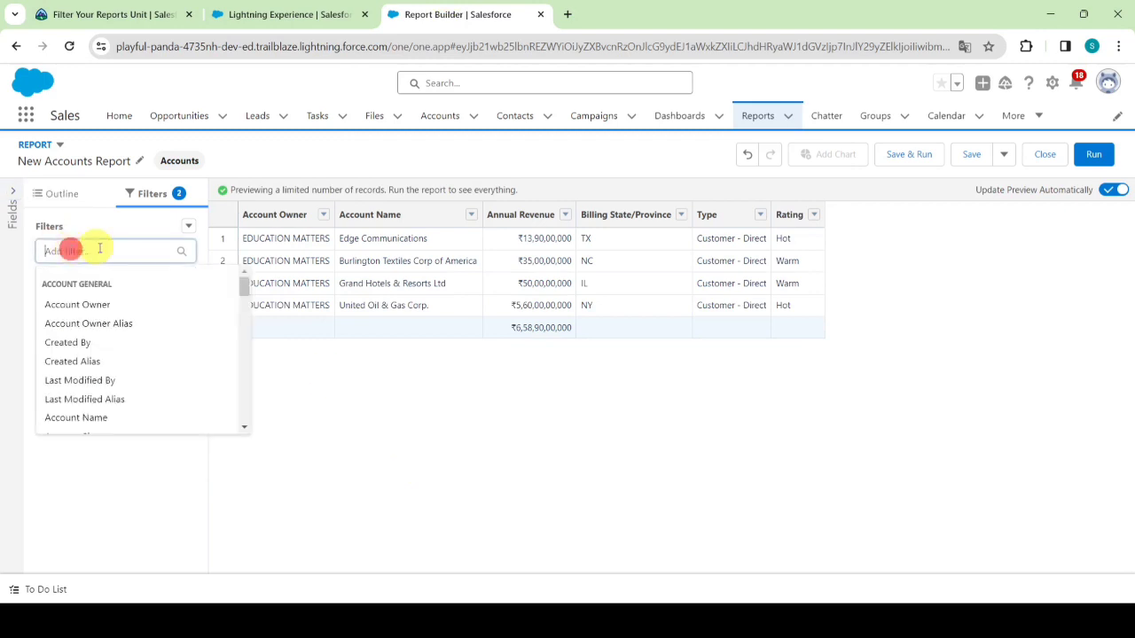
text(rati)
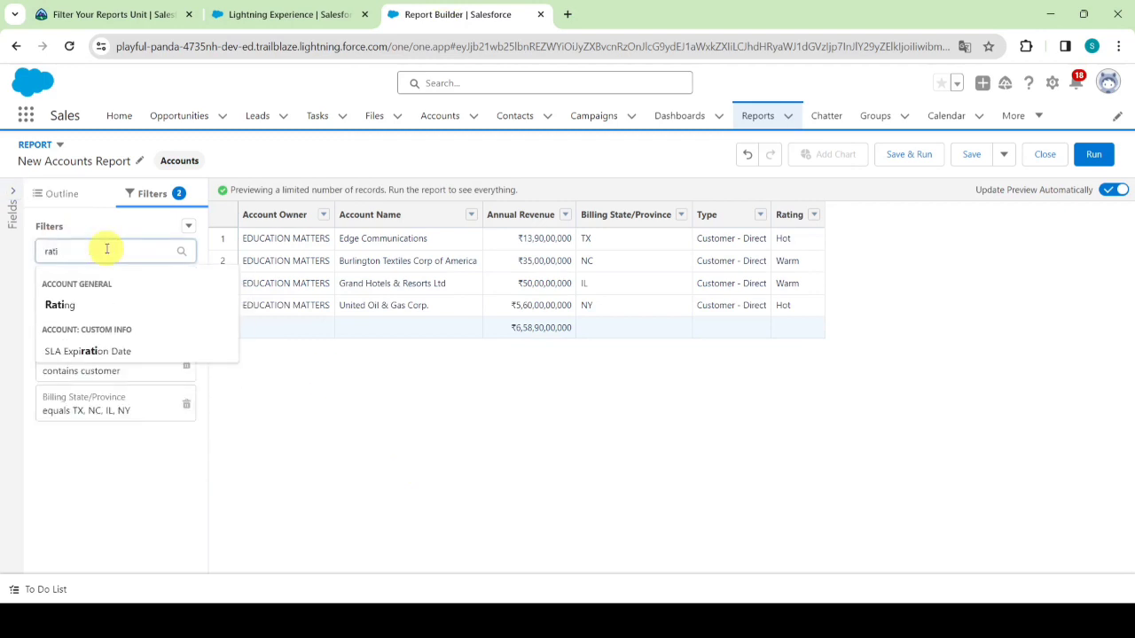
click(72, 307)
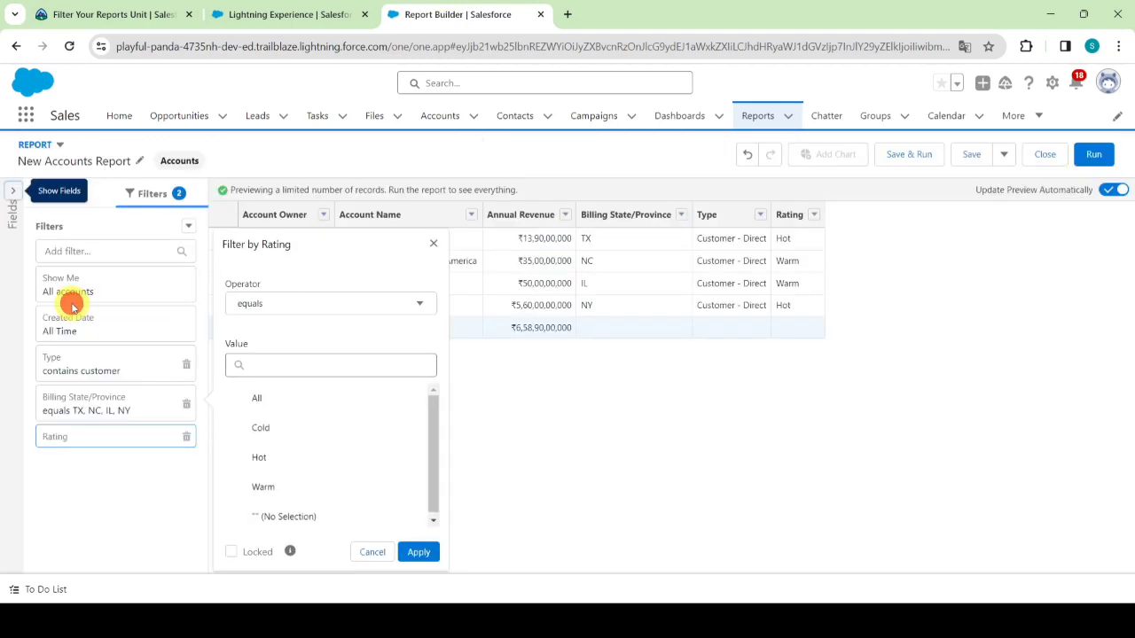
click(124, 13)
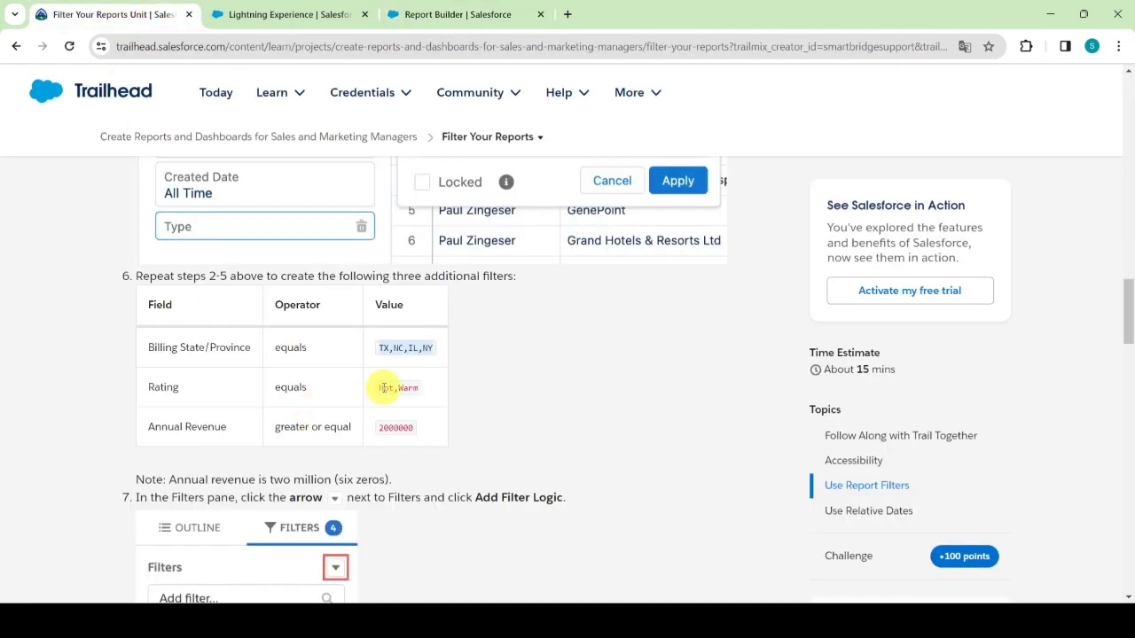
drag(381, 390, 451, 384)
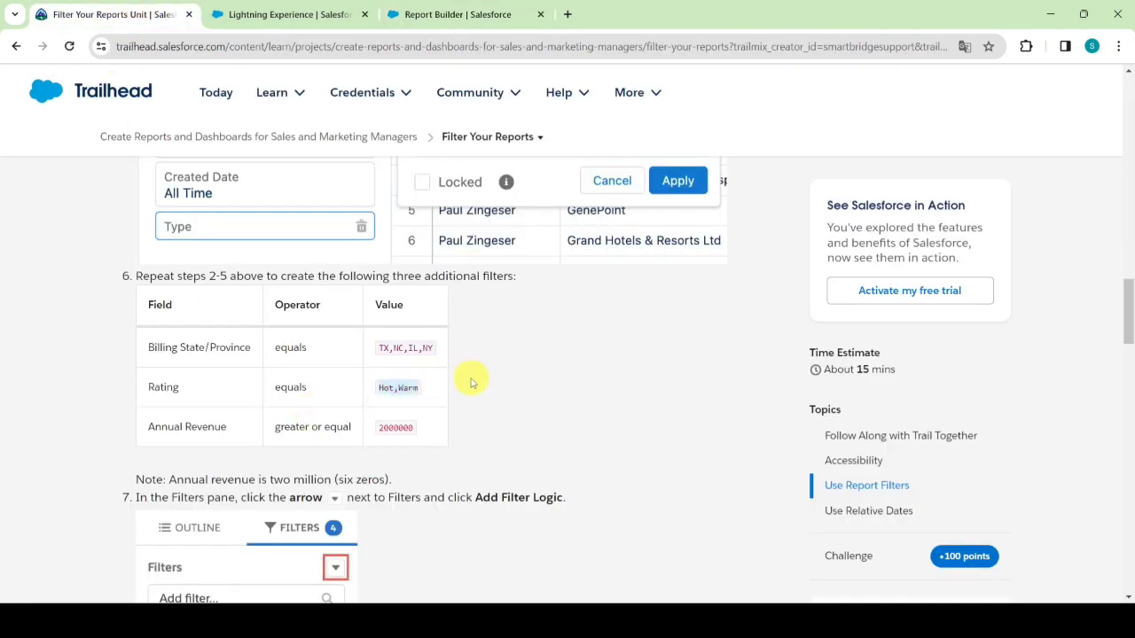
click(457, 14)
click(323, 365)
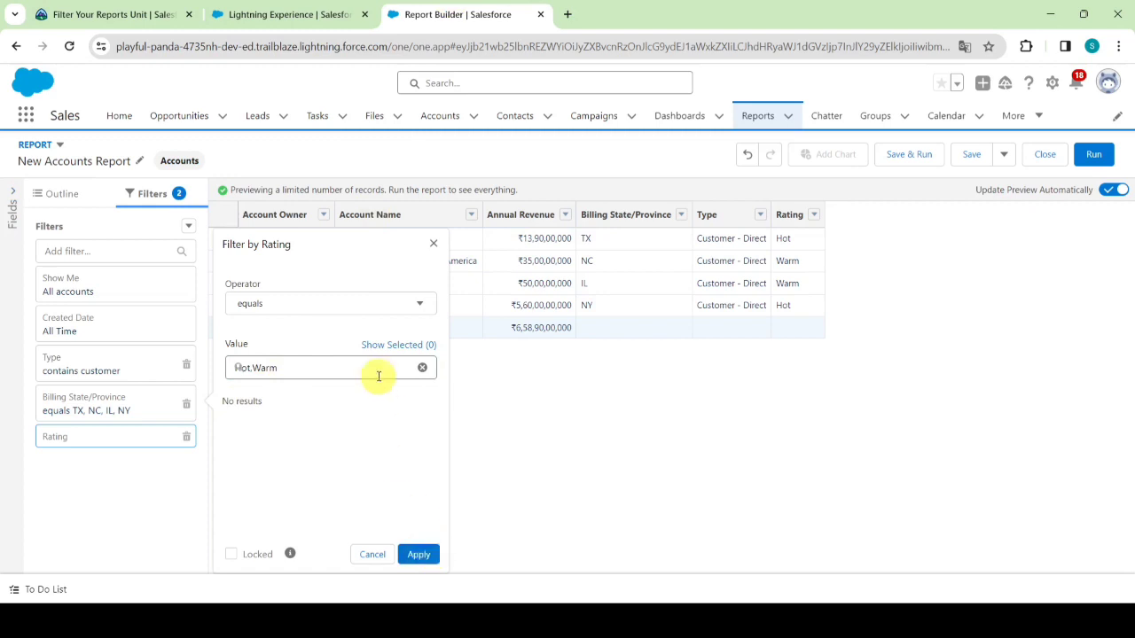
click(423, 366)
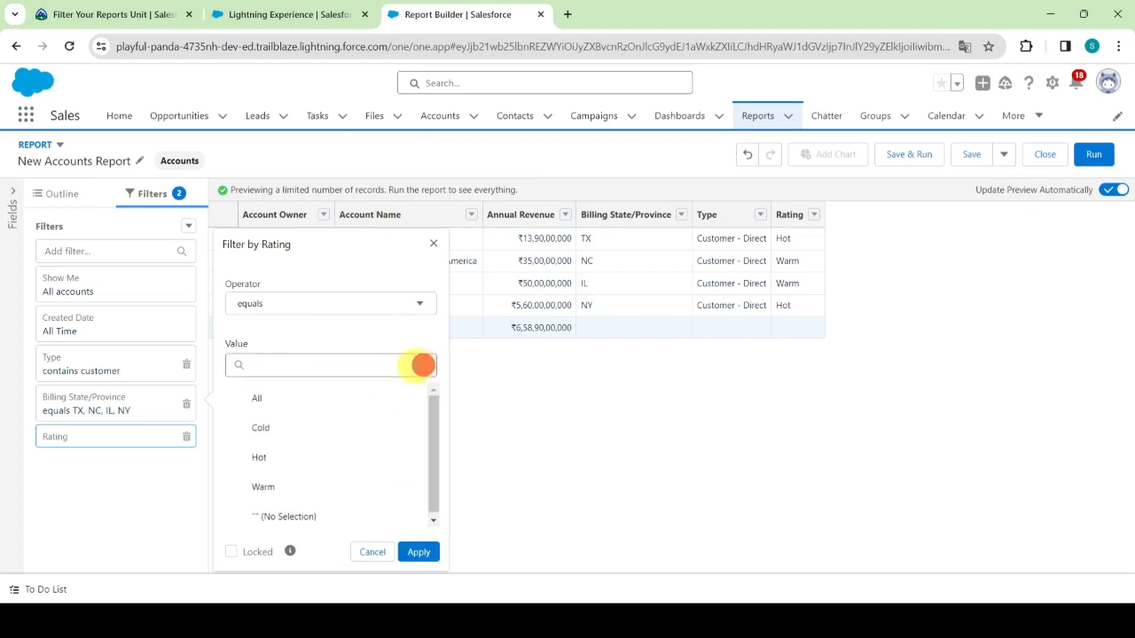
Select Hot and Warm as the values of the Rating equals filter and apply it
click(259, 458)
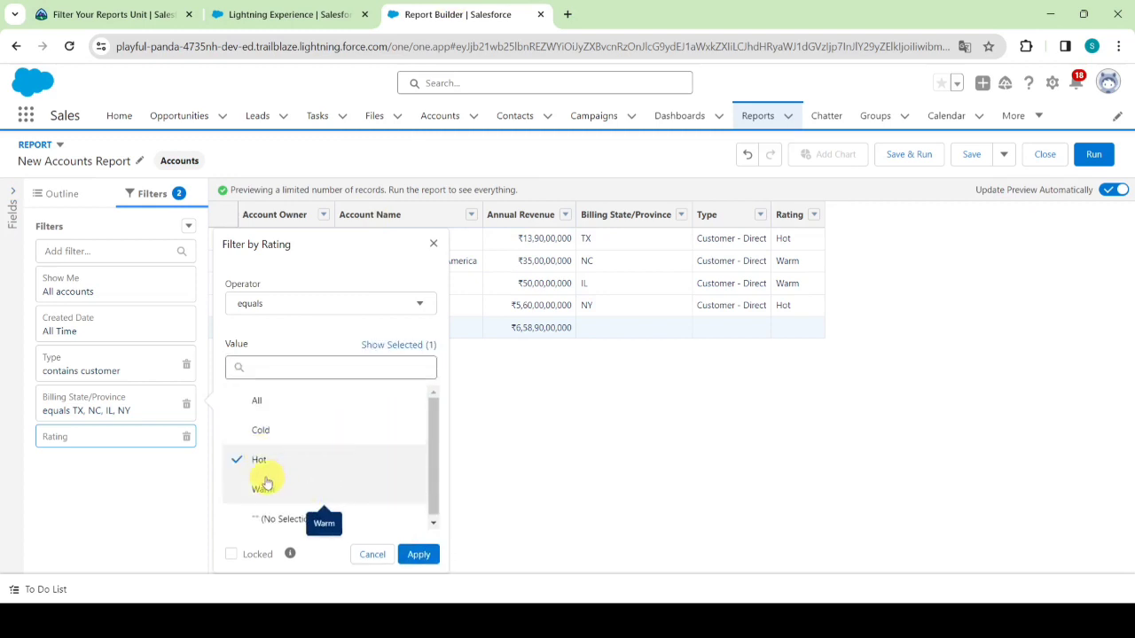
click(268, 489)
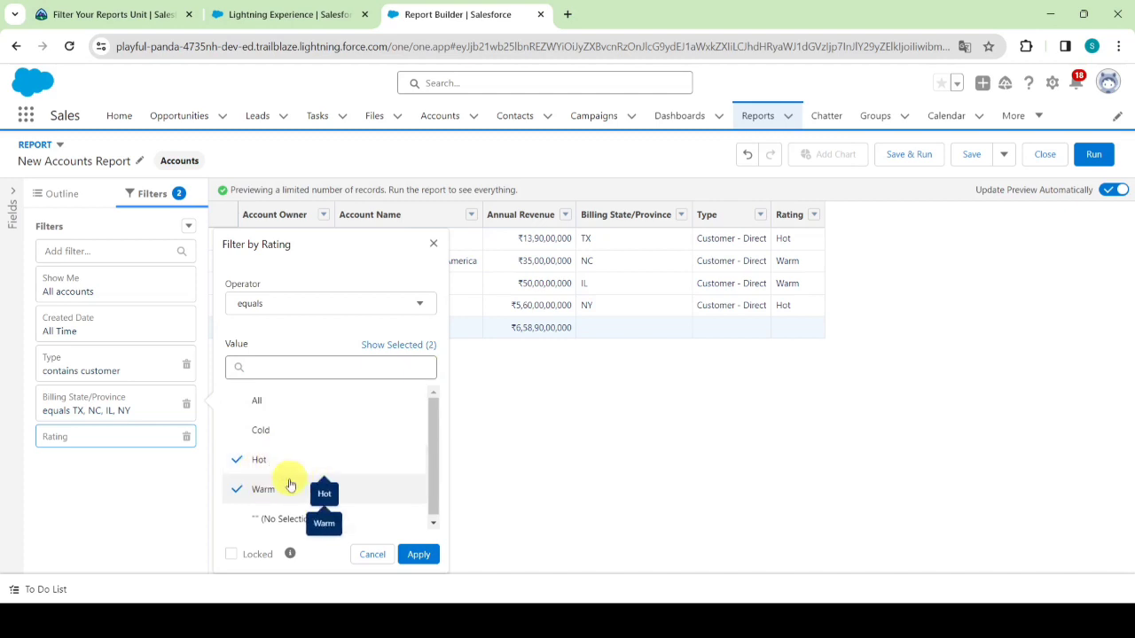
click(420, 555)
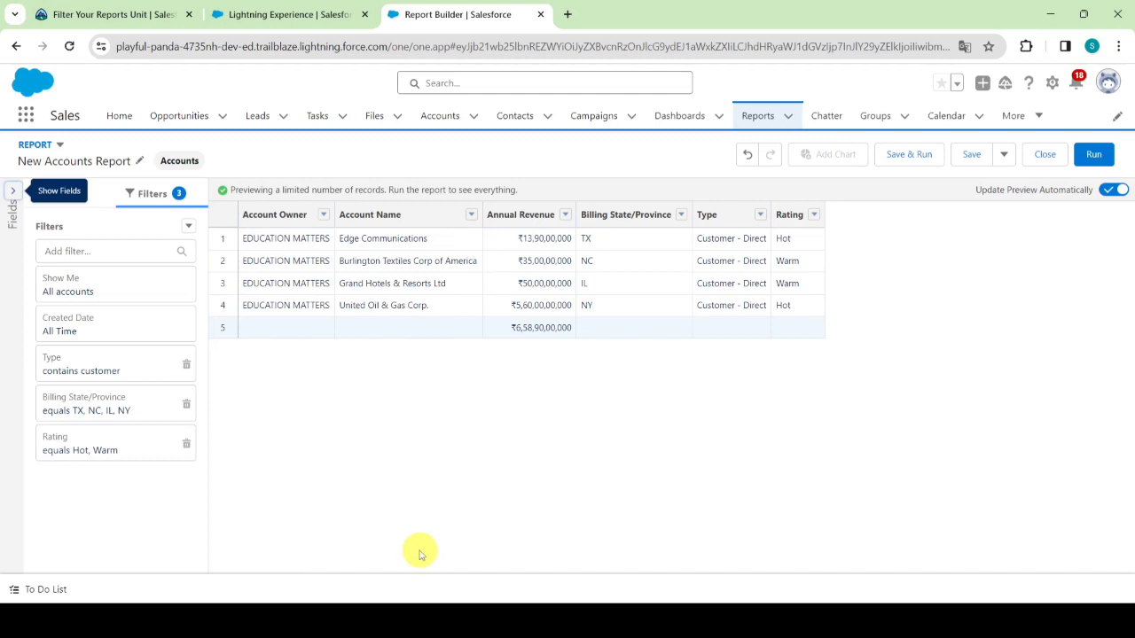
Check the Trailhead table of additional filters and add a report filter on the Annual Revenue field
click(92, 7)
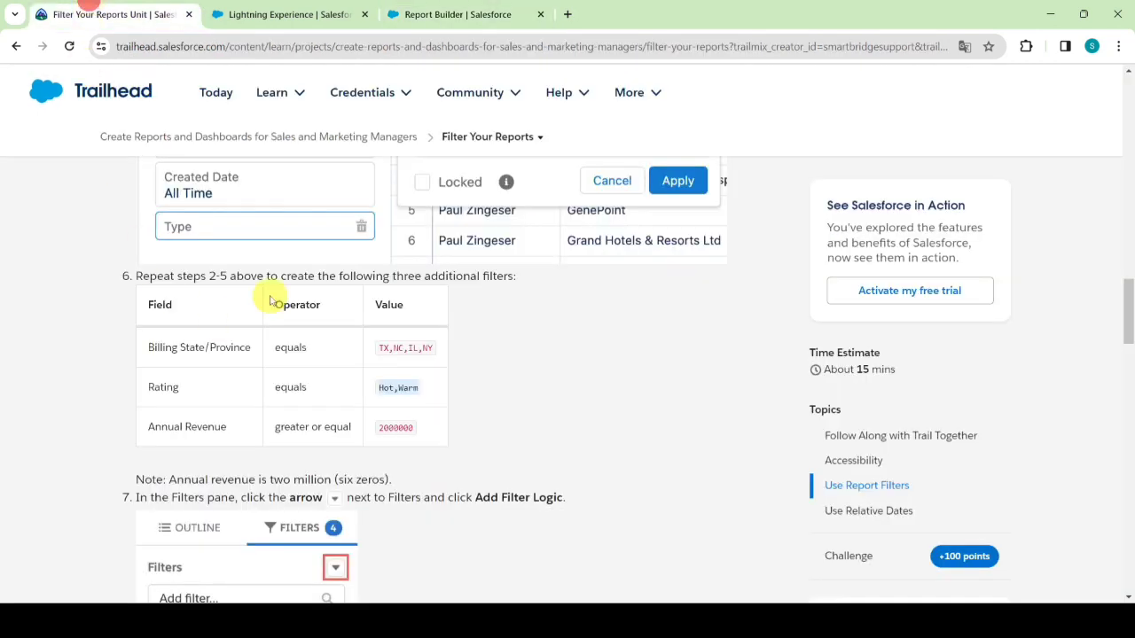
scroll(266, 293, down, 1)
click(458, 12)
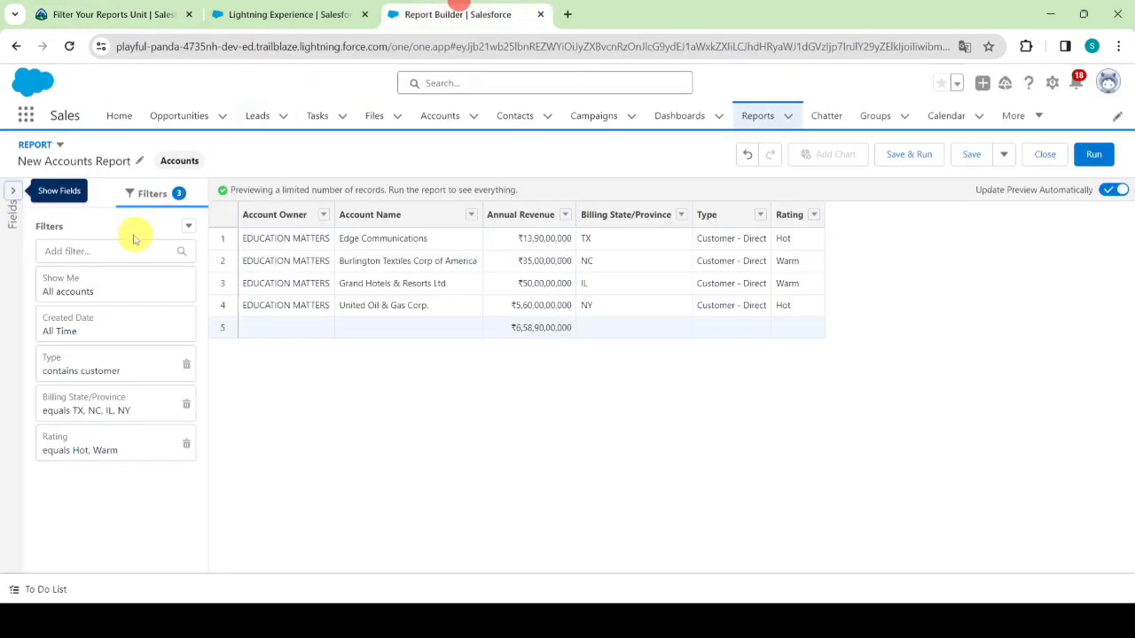
click(91, 251)
text(ann)
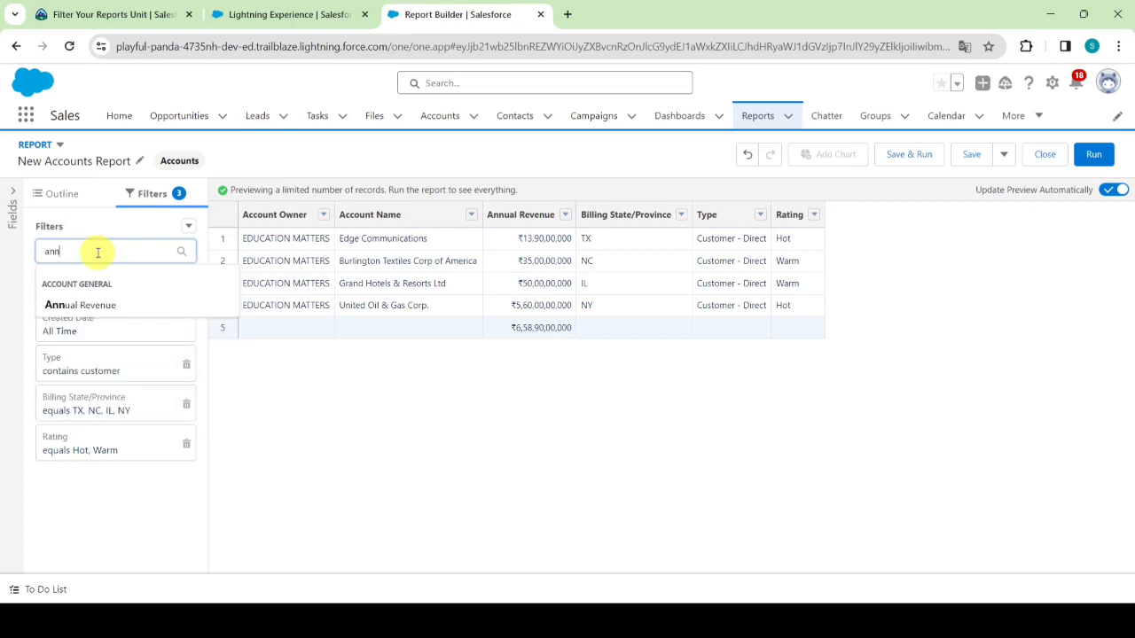
click(93, 306)
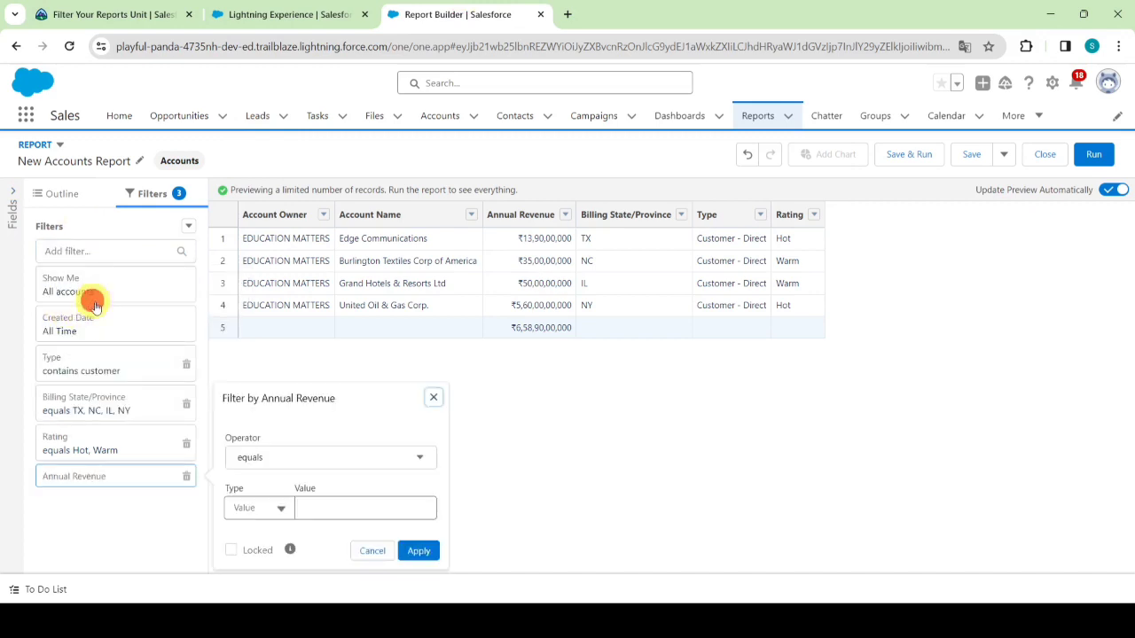
Set the Annual Revenue filter to greater or equal 2000000, the value given in the Trailhead table, and apply it
click(360, 457)
click(344, 434)
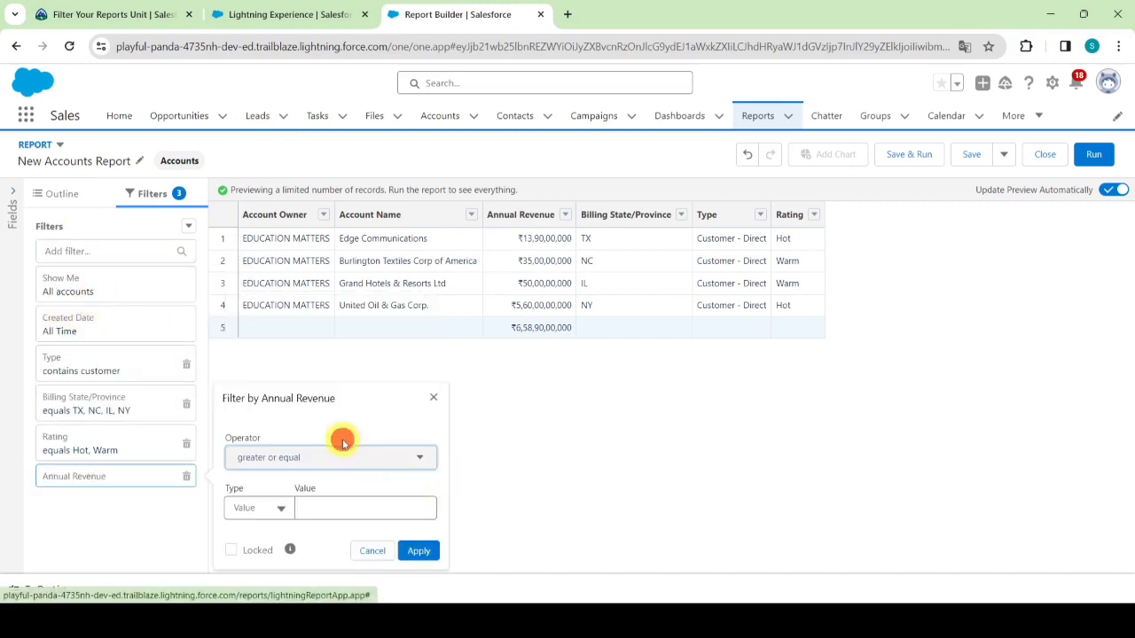
click(113, 12)
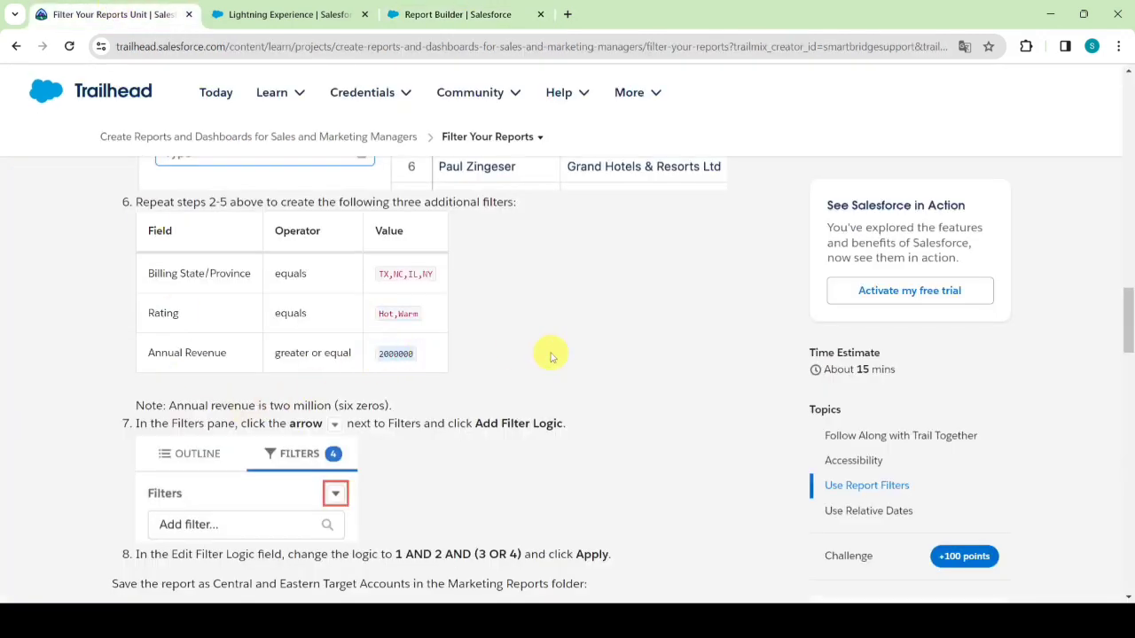
click(457, 15)
click(329, 509)
text(2000000)
click(420, 551)
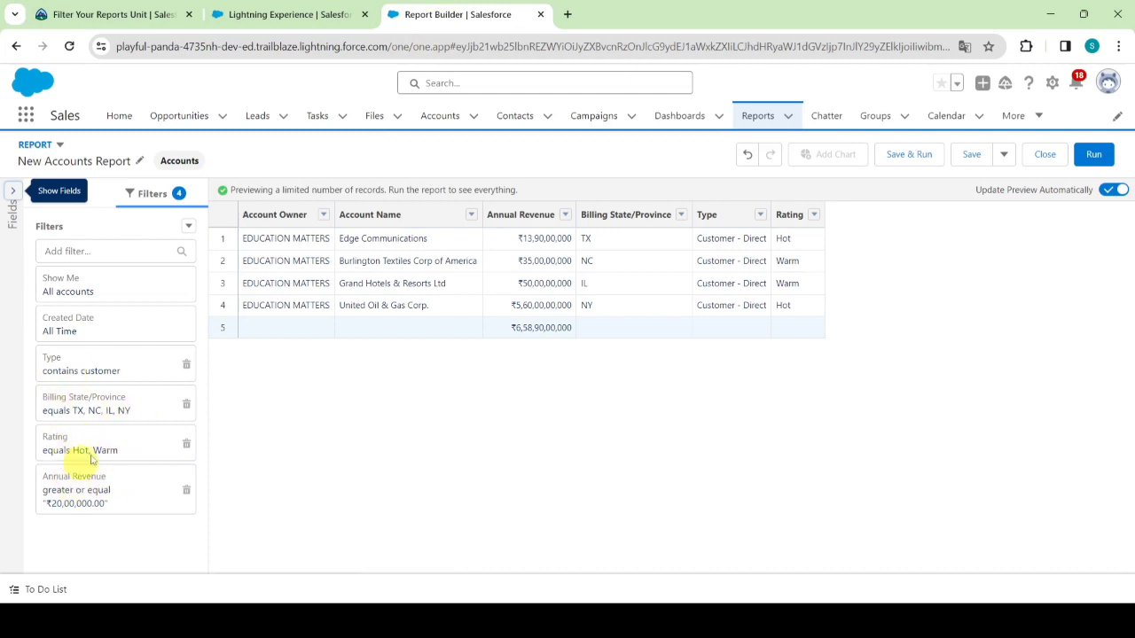
Read the next Trailhead instruction and add filter logic to the report's filters
click(99, 14)
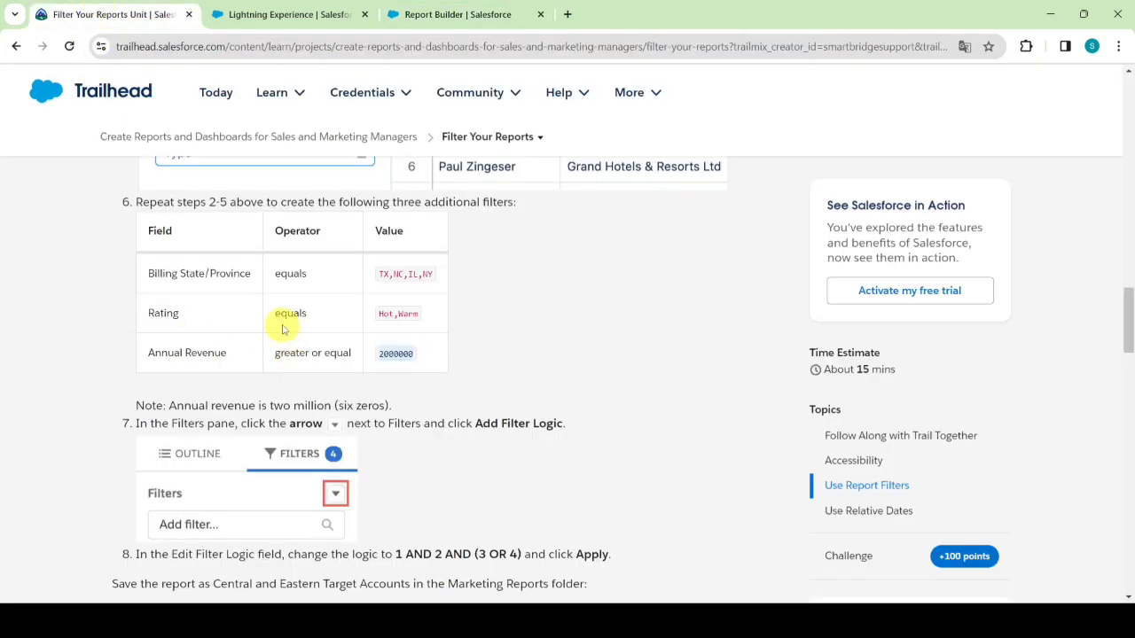
scroll(283, 314, down, 1)
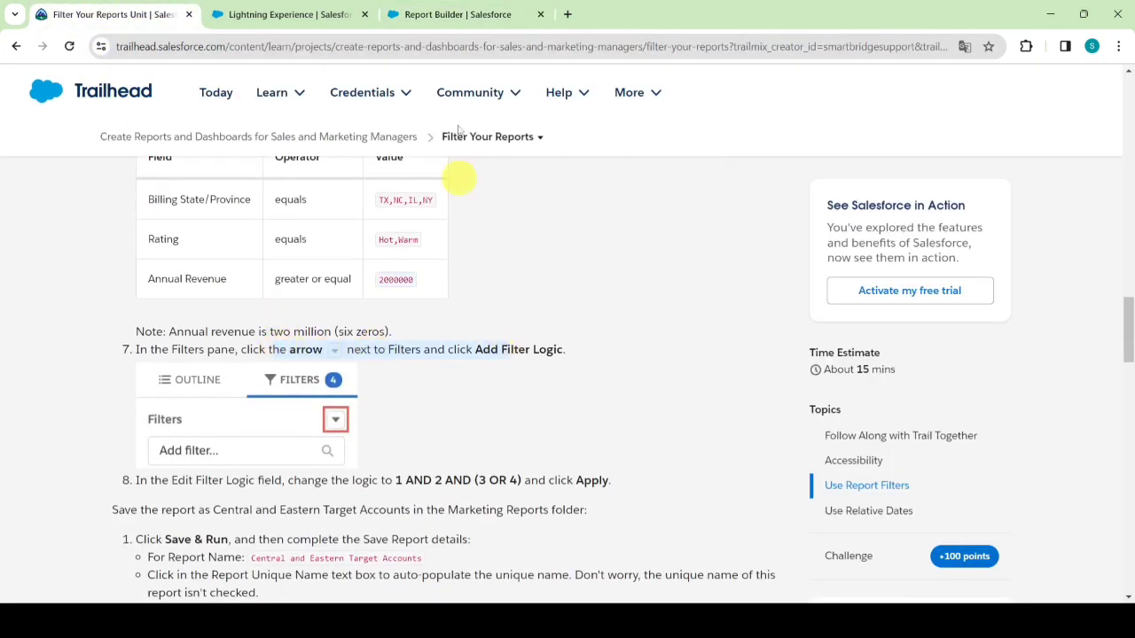
click(458, 7)
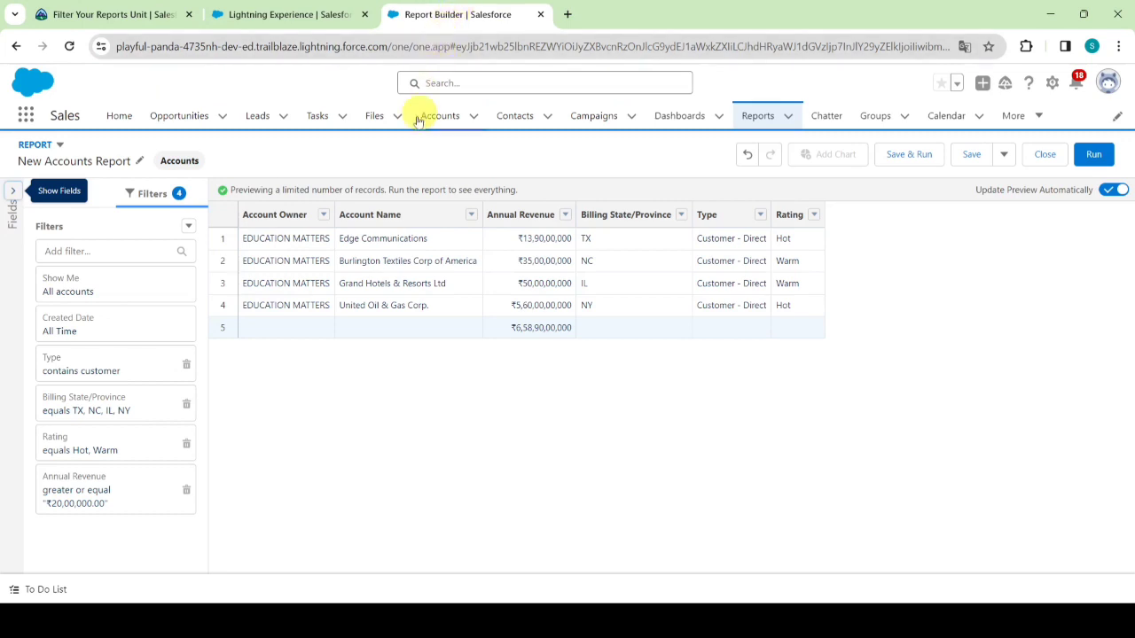
click(191, 226)
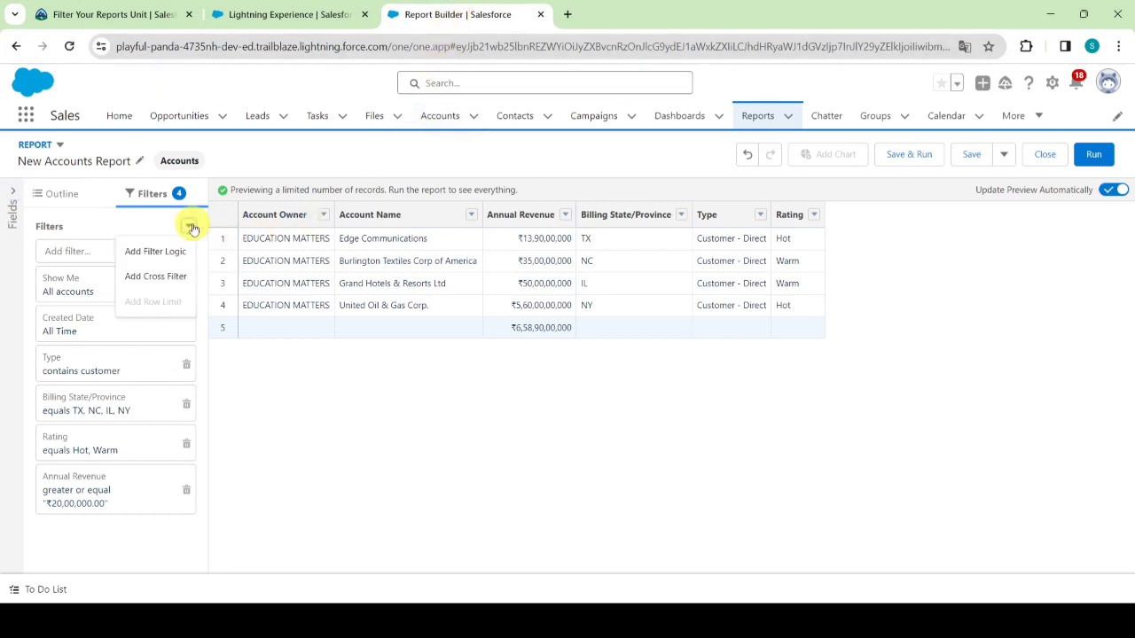
click(164, 249)
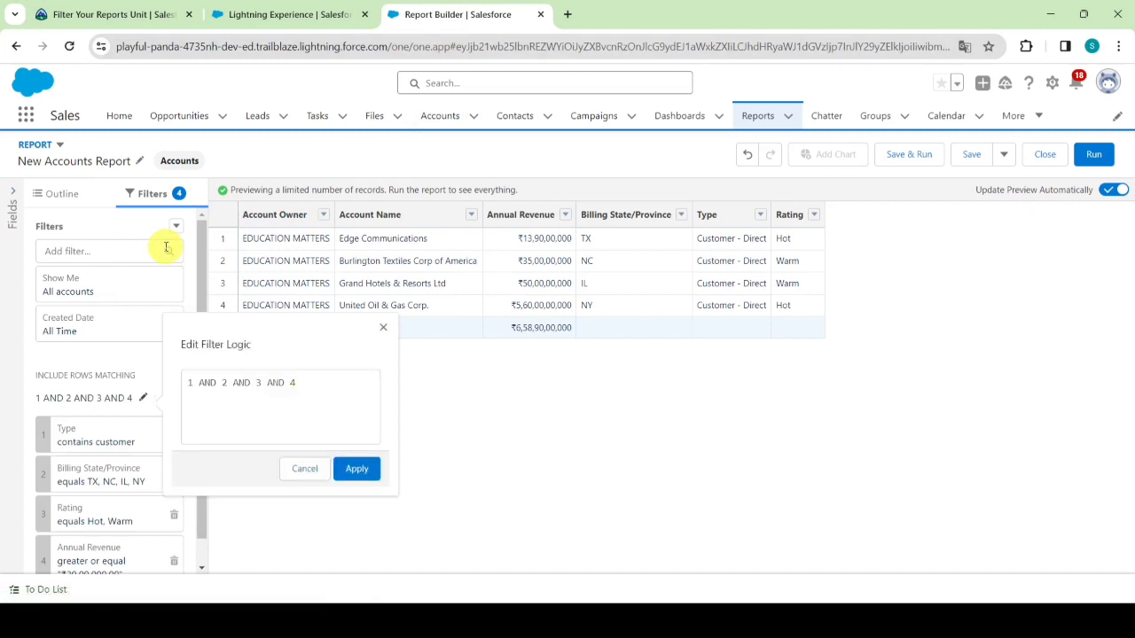
Copy the logic 1 AND 2 AND (3 OR 4) from Trailhead, replace the report's filter logic with it and apply it
click(115, 14)
scroll(289, 319, down, 1)
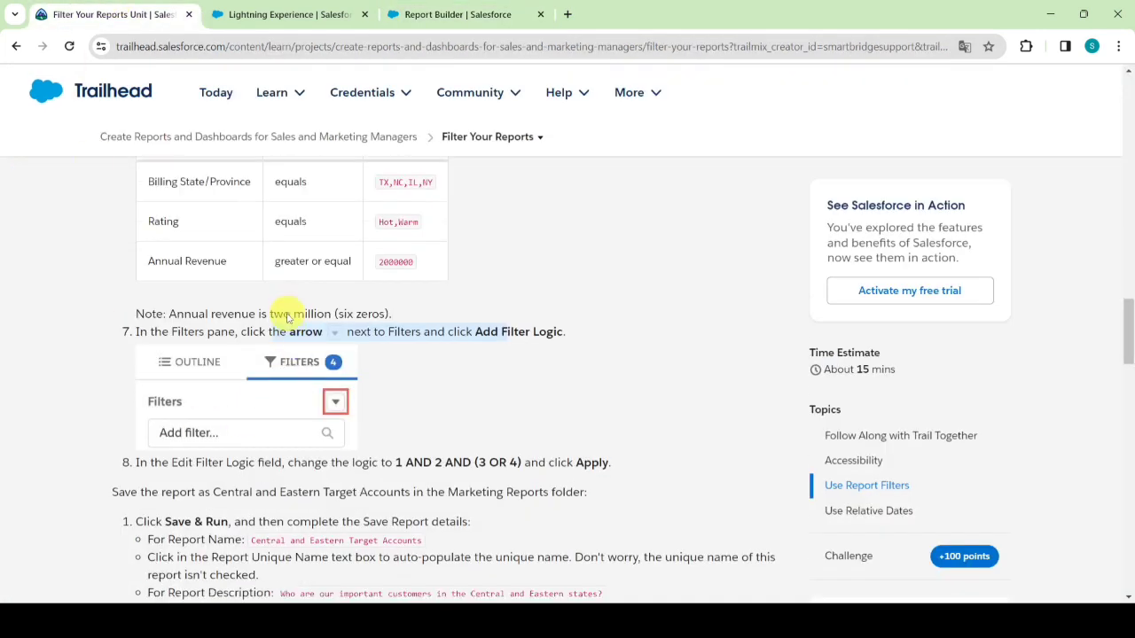
scroll(288, 317, down, 1)
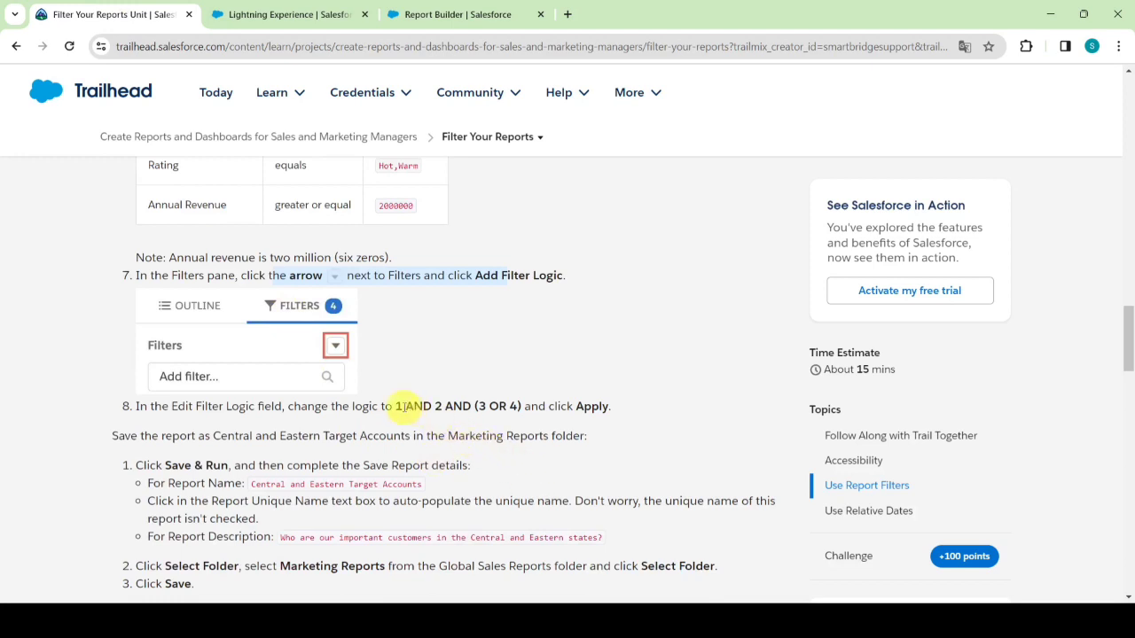
drag(396, 405, 435, 405)
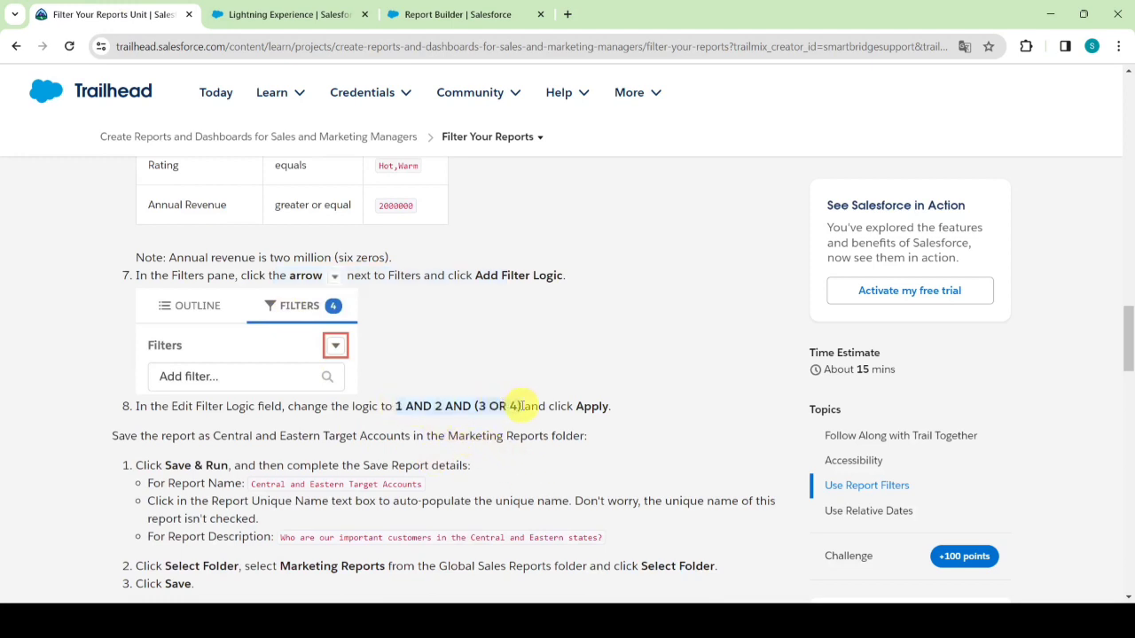
click(456, 14)
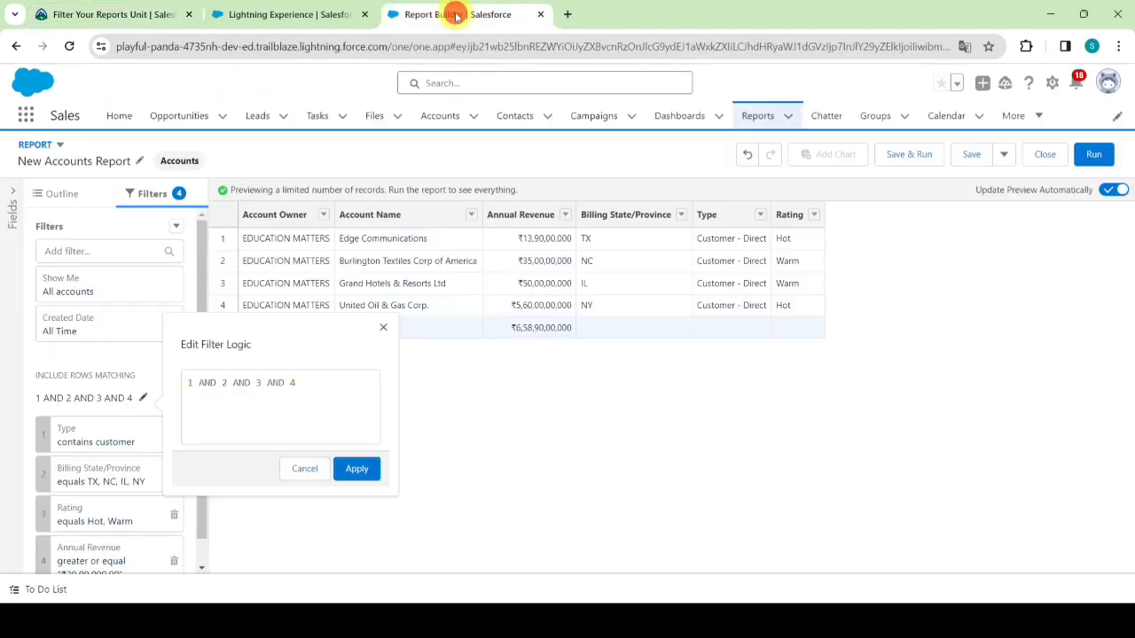
drag(316, 375, 357, 370)
key(ctrl+a)
text(1 AND 2 AND (3 OR 4))
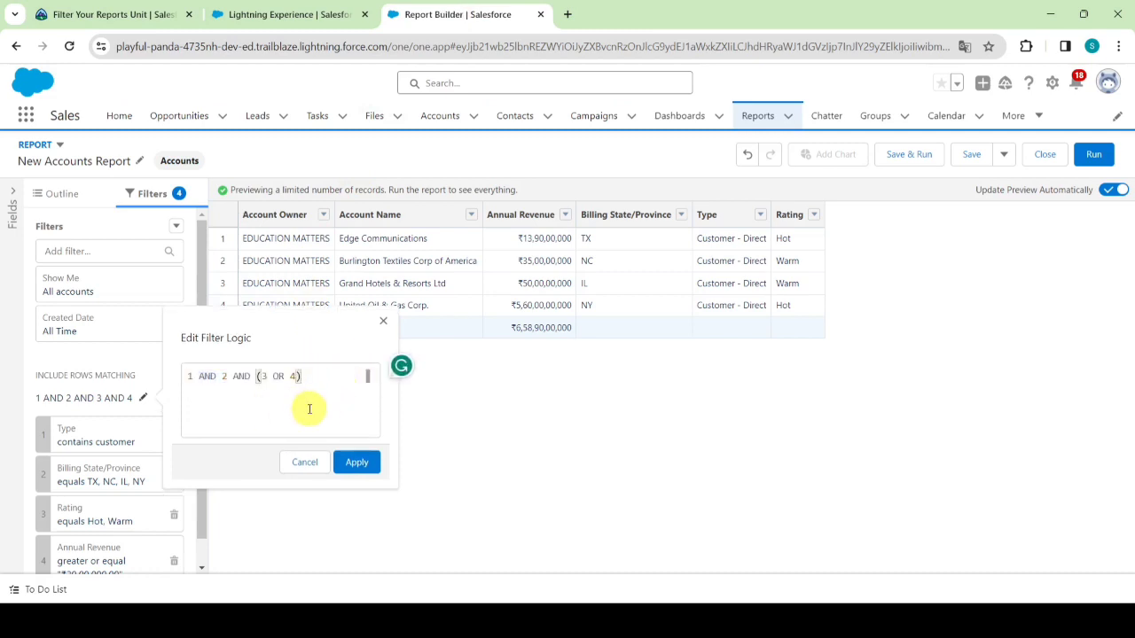
click(369, 465)
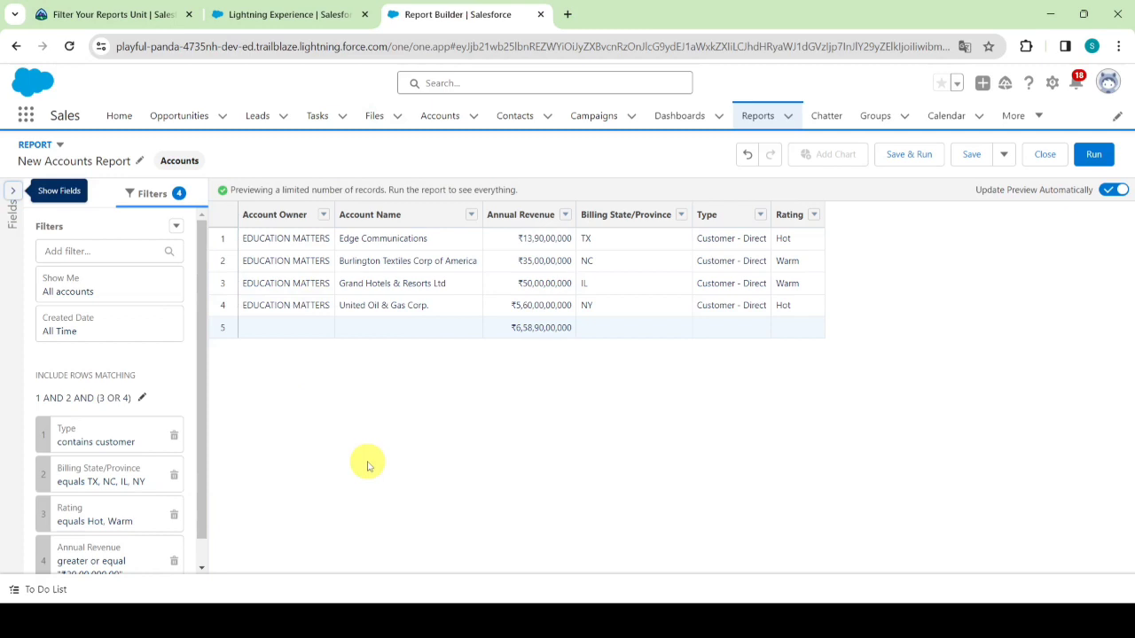
Start Save & Run for the report and name it Central and Eastern Target Accounts, as given in Trailhead
click(93, 12)
scroll(329, 345, down, 1)
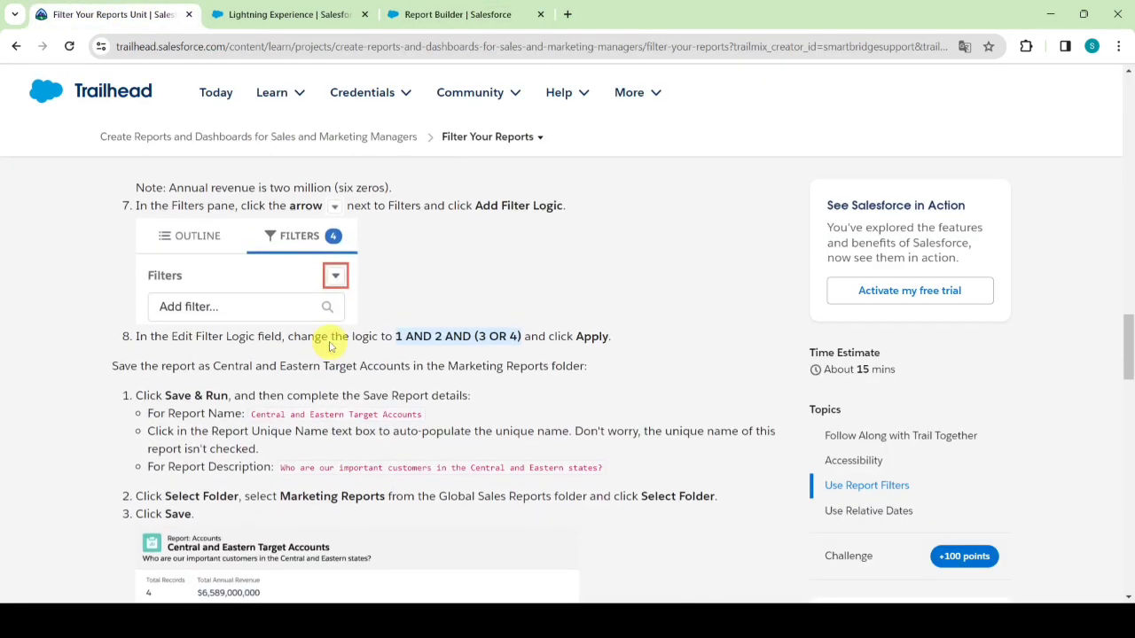
scroll(329, 346, down, 1)
click(412, 12)
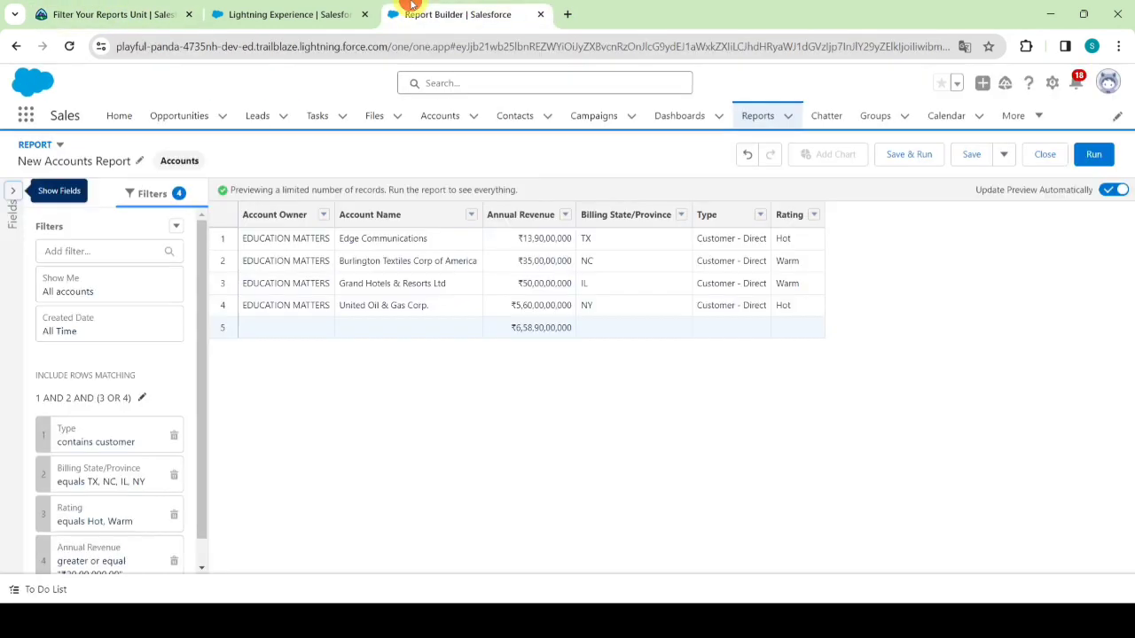
click(914, 158)
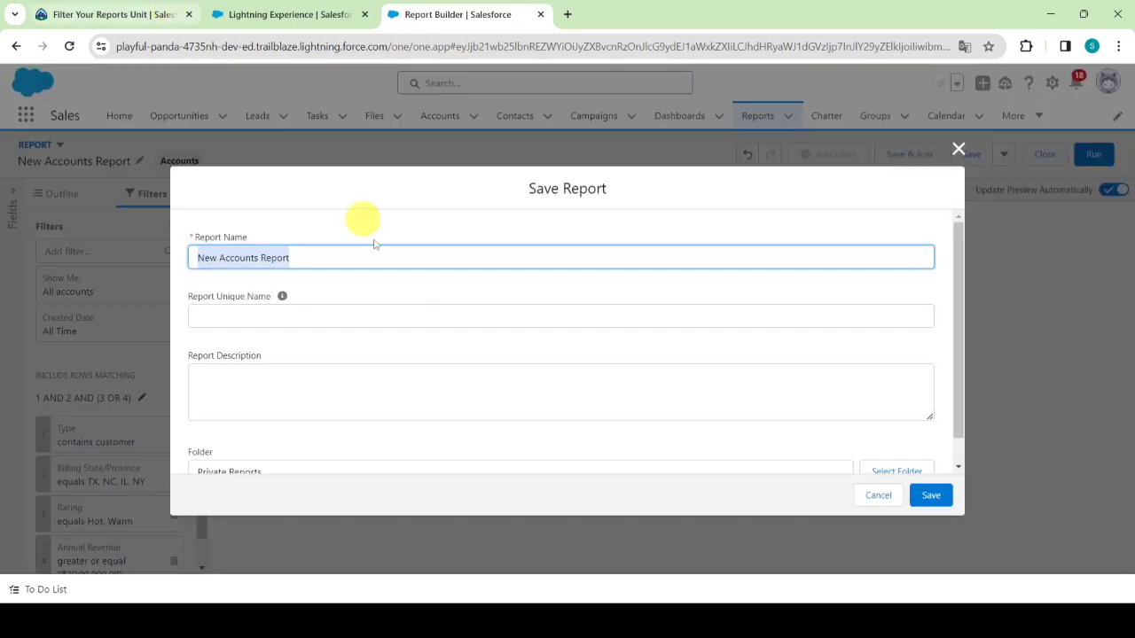
key(BackSpace)
click(127, 11)
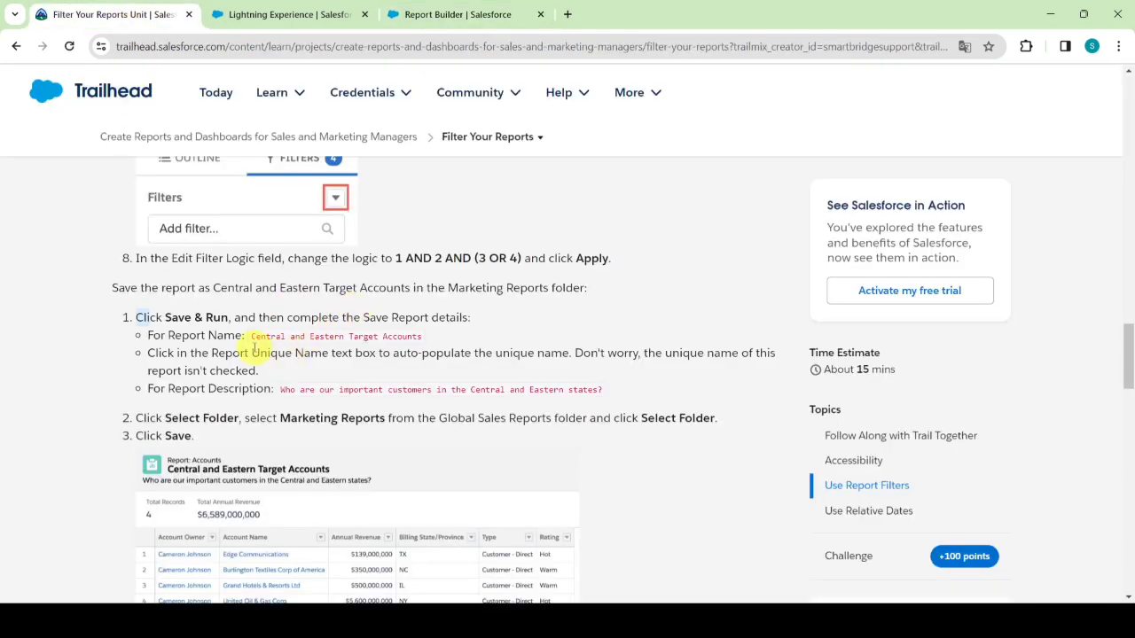
drag(288, 337, 393, 337)
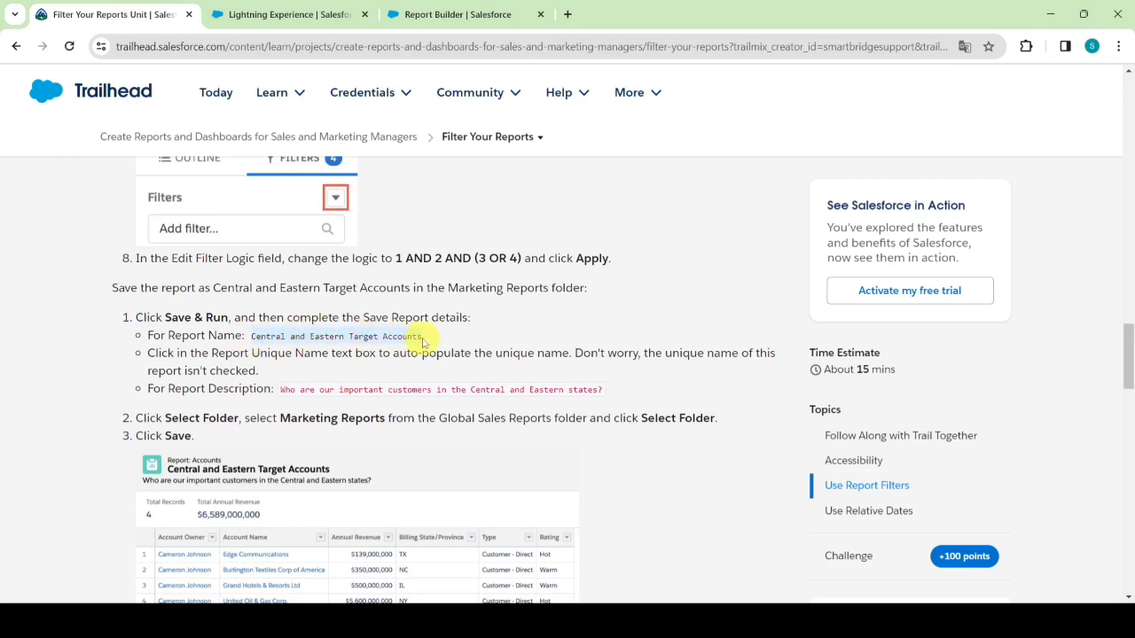
click(427, 10)
text(Central and Eastern Target Accounts)
click(357, 223)
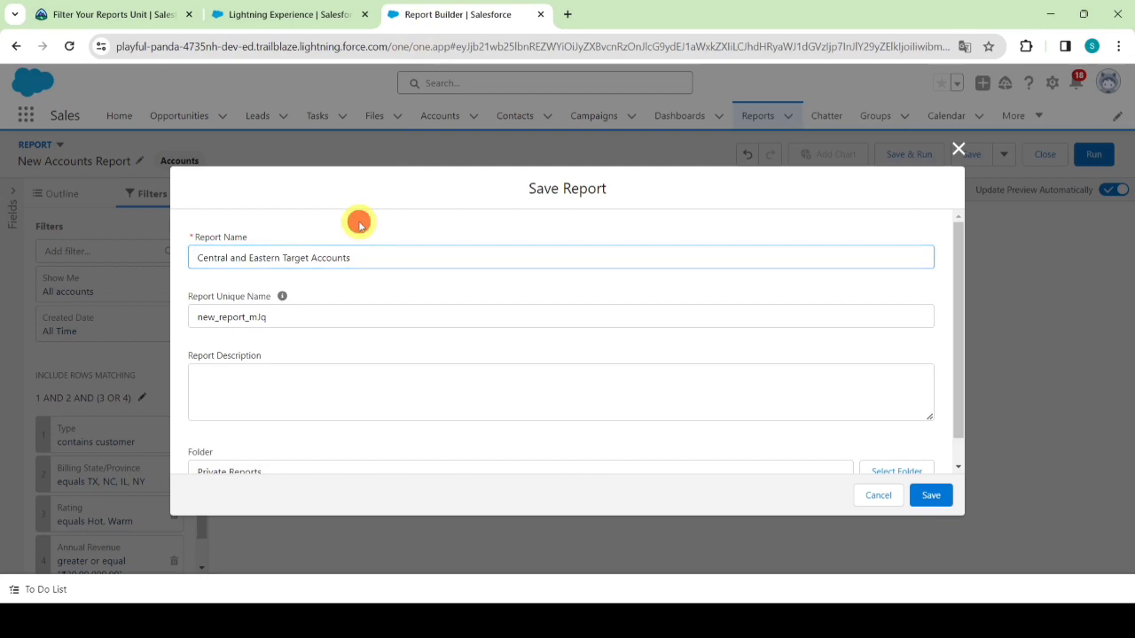
Copy "Who are our important customers in the Central and Eastern states?" from Trailhead into the report description
click(71, 9)
drag(282, 389, 589, 388)
key(ctrl+c)
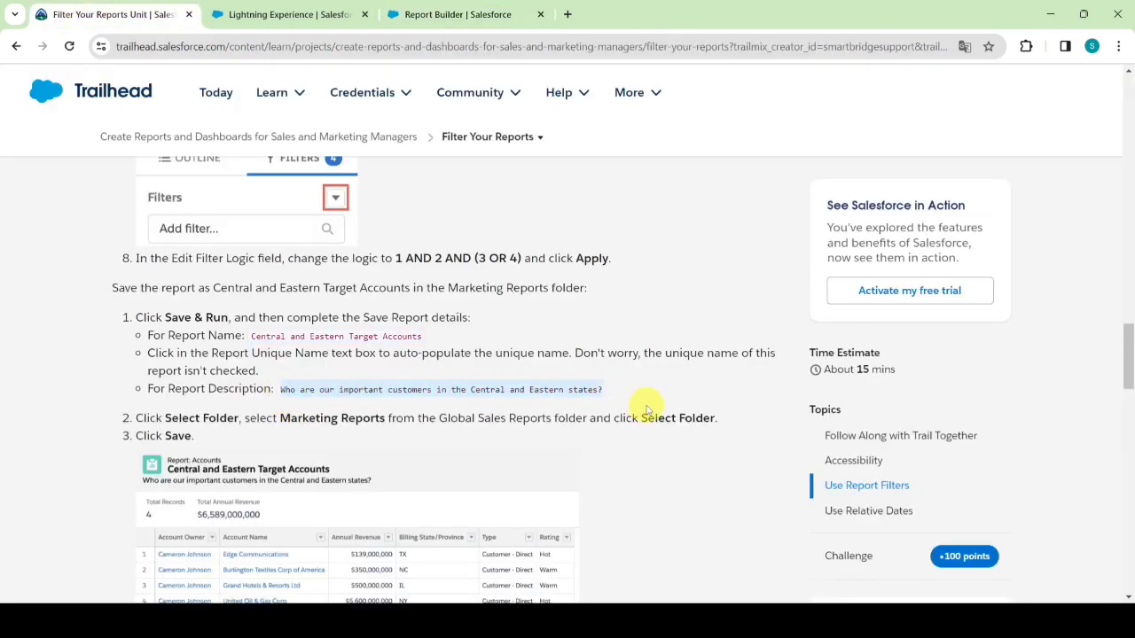
click(444, 14)
click(322, 385)
key(ctrl+v)
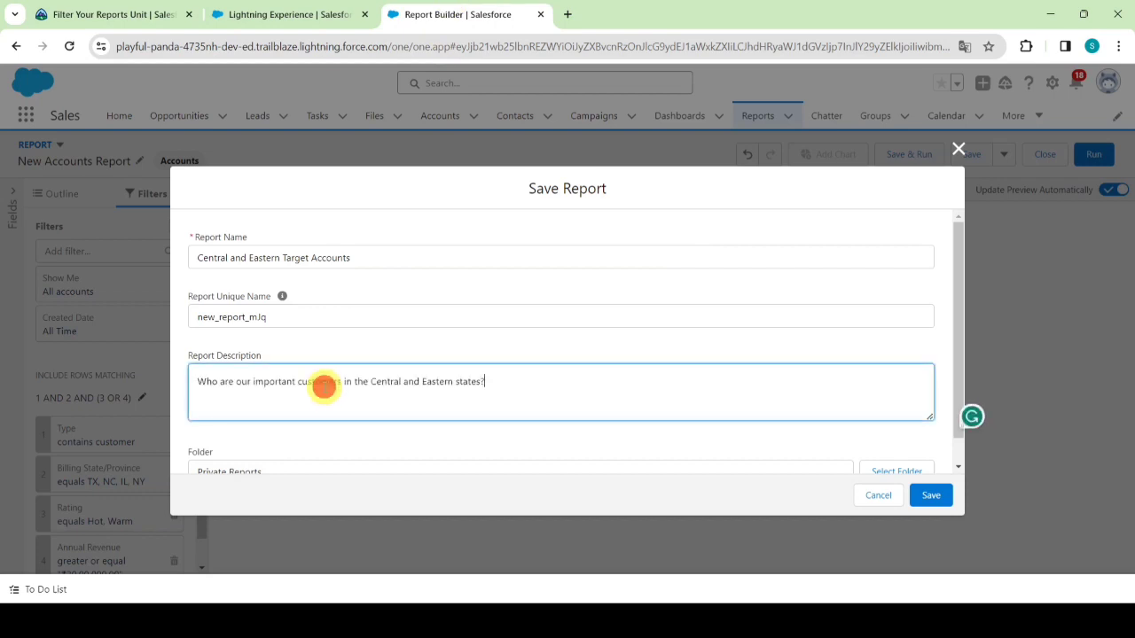
Check the folder named in Trailhead and choose Marketing Reports under Global Sales Reports as the report's folder
click(136, 4)
scroll(257, 315, down, 1)
drag(302, 344, 388, 348)
click(443, 14)
scroll(398, 400, down, 1)
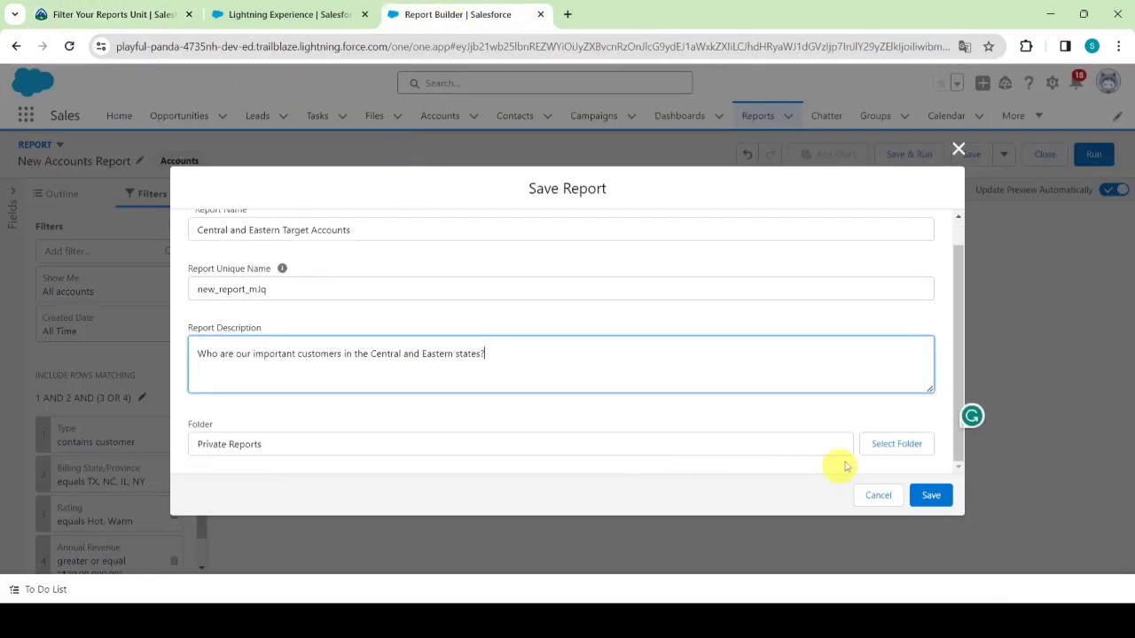
click(879, 445)
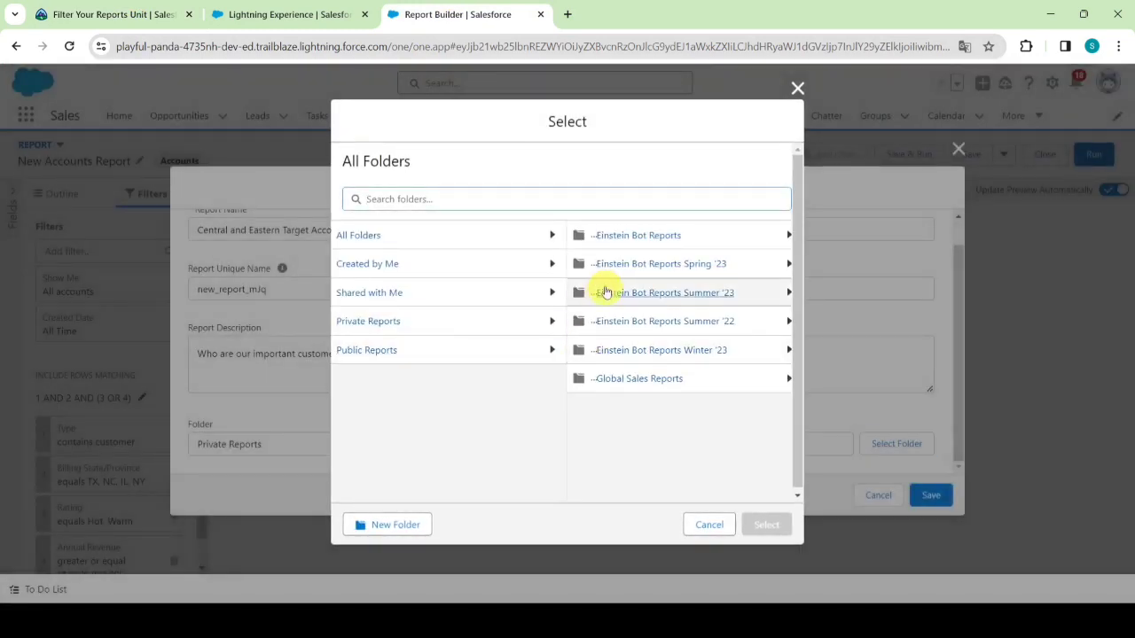
click(457, 202)
text(mark)
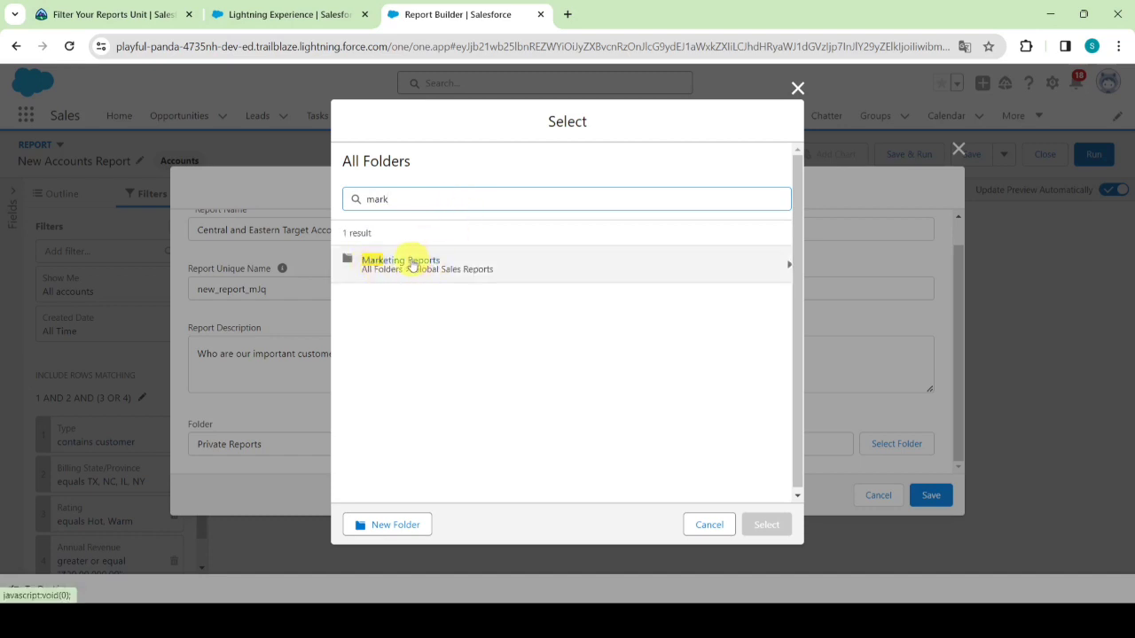
click(414, 265)
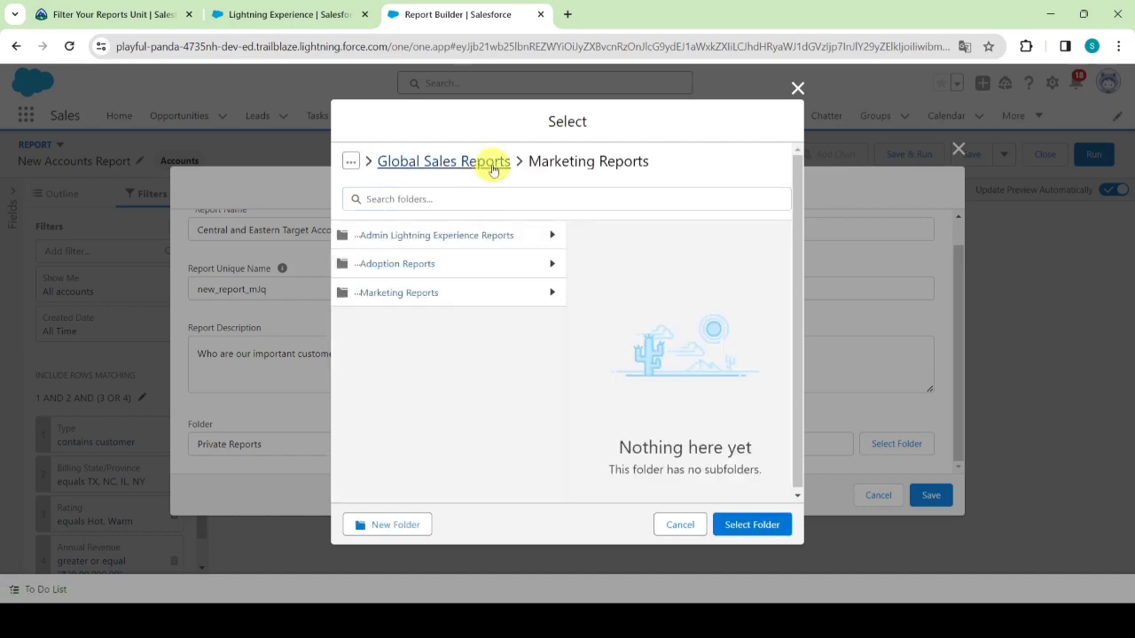
click(738, 525)
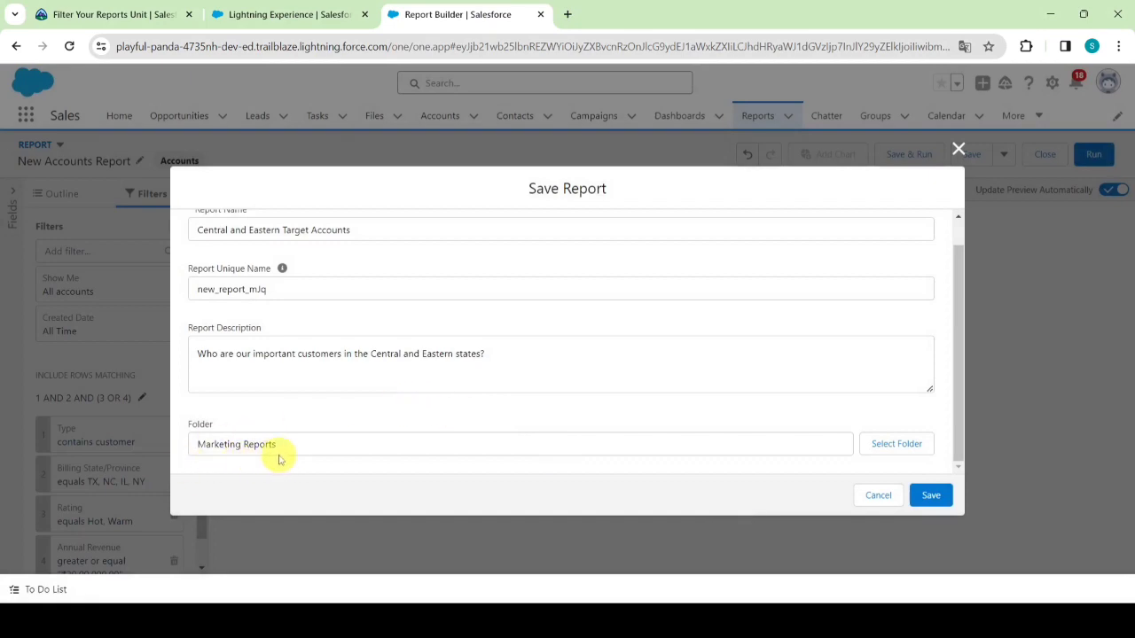
Check the last Trailhead save instruction and save the report with the entered details
click(165, 7)
scroll(277, 304, down, 2)
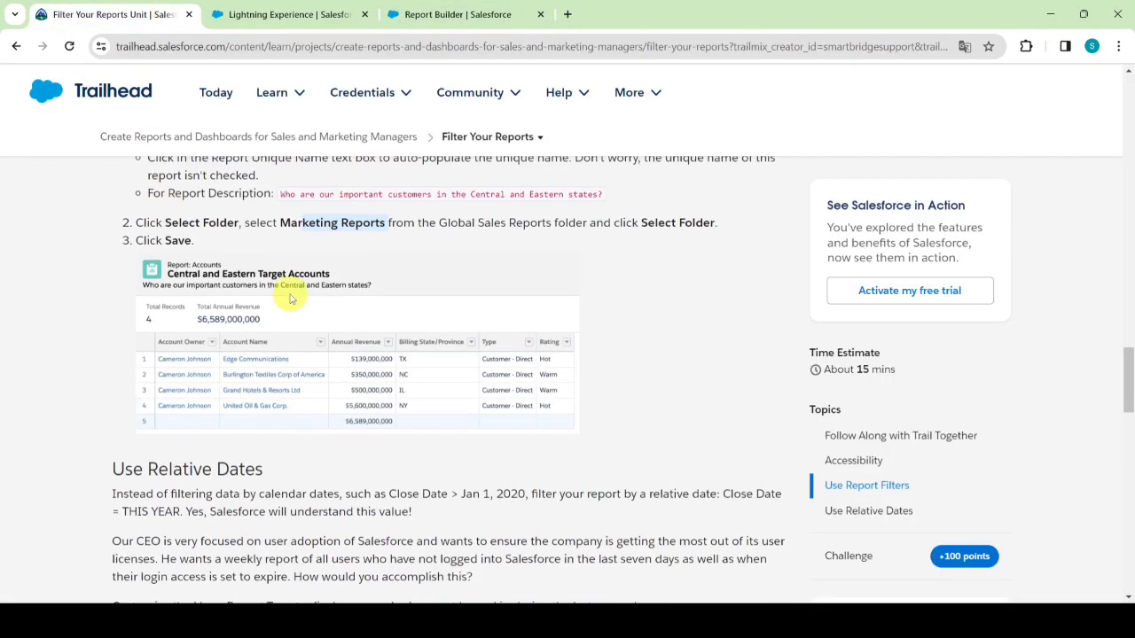
click(408, 8)
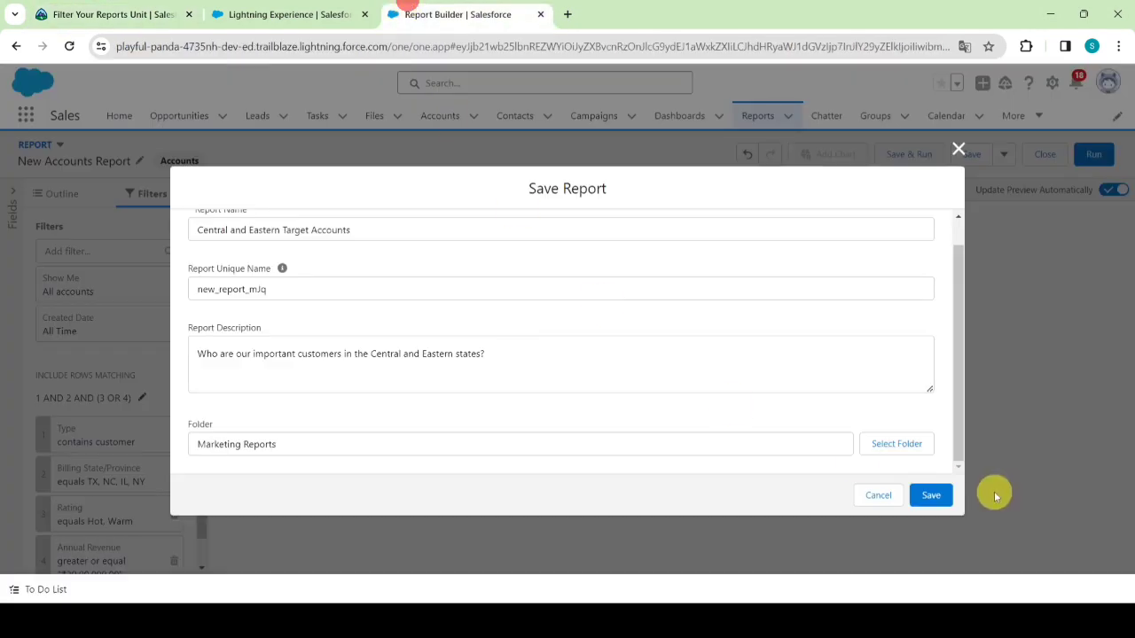
click(947, 497)
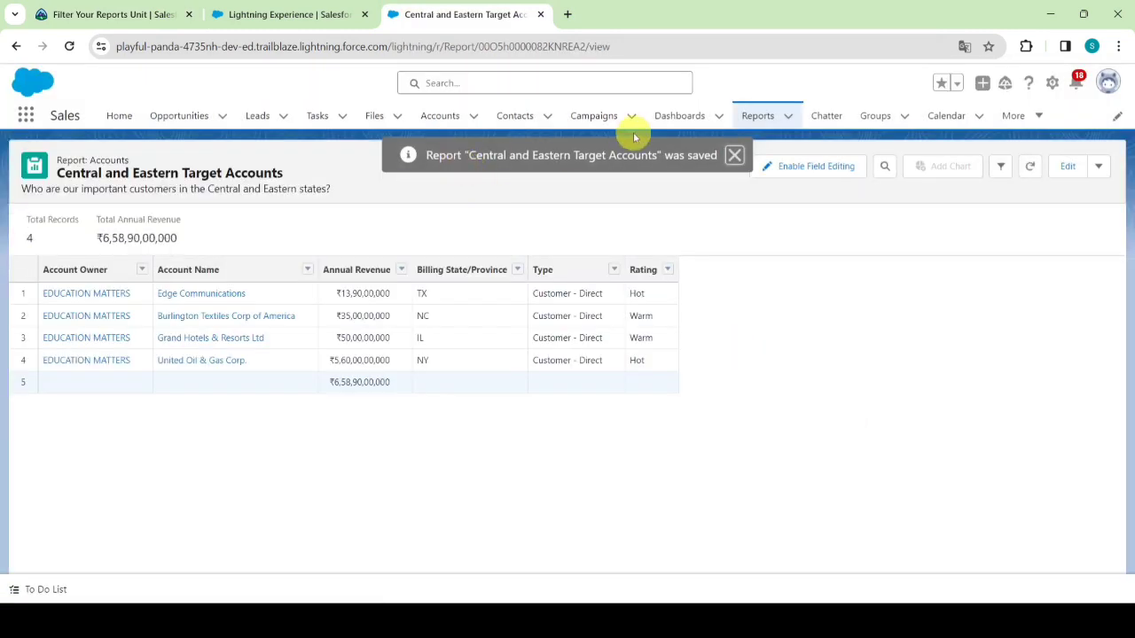
Review the Trailhead instructions that follow the save step and return to the saved report
click(154, 7)
scroll(266, 355, down, 3)
click(162, 410)
click(420, 7)
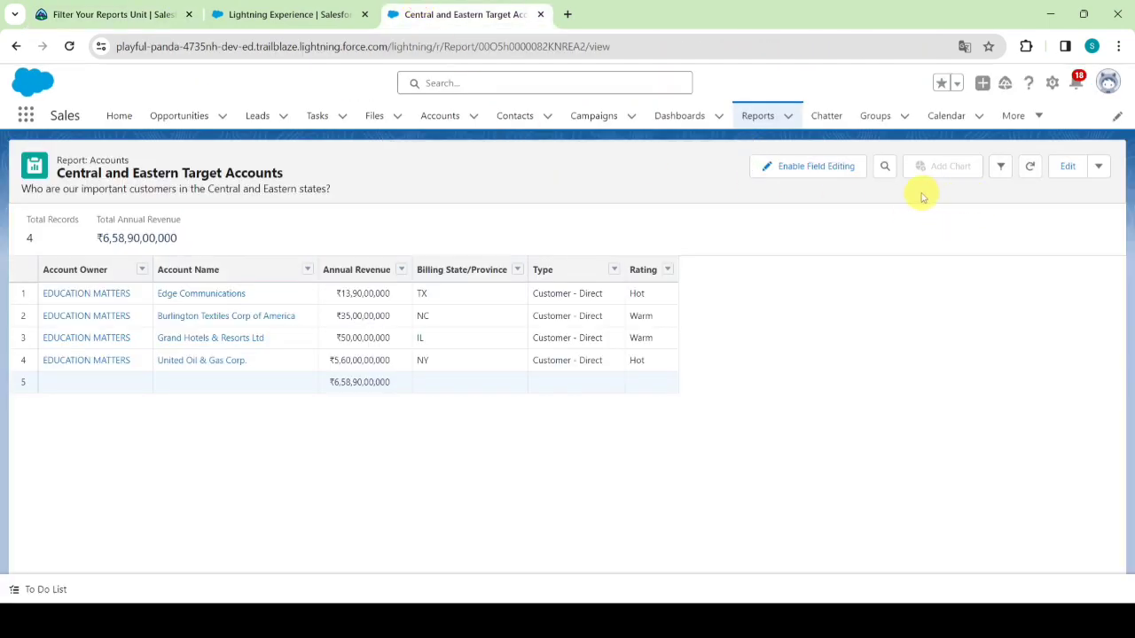
Start a new report from the reports list and show all report types
click(762, 116)
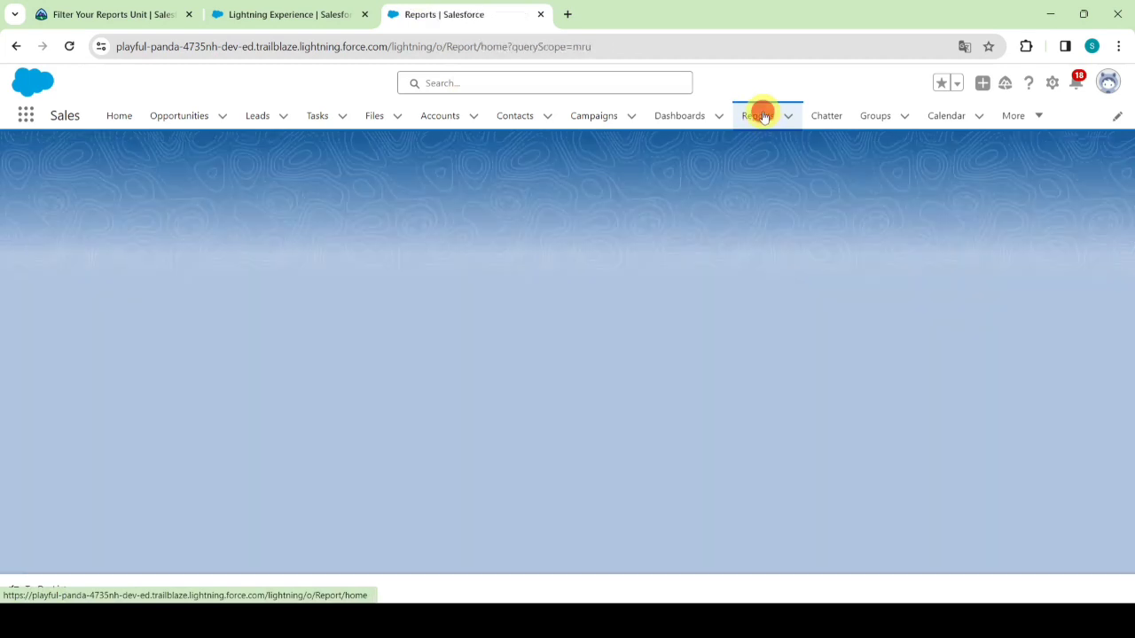
click(954, 172)
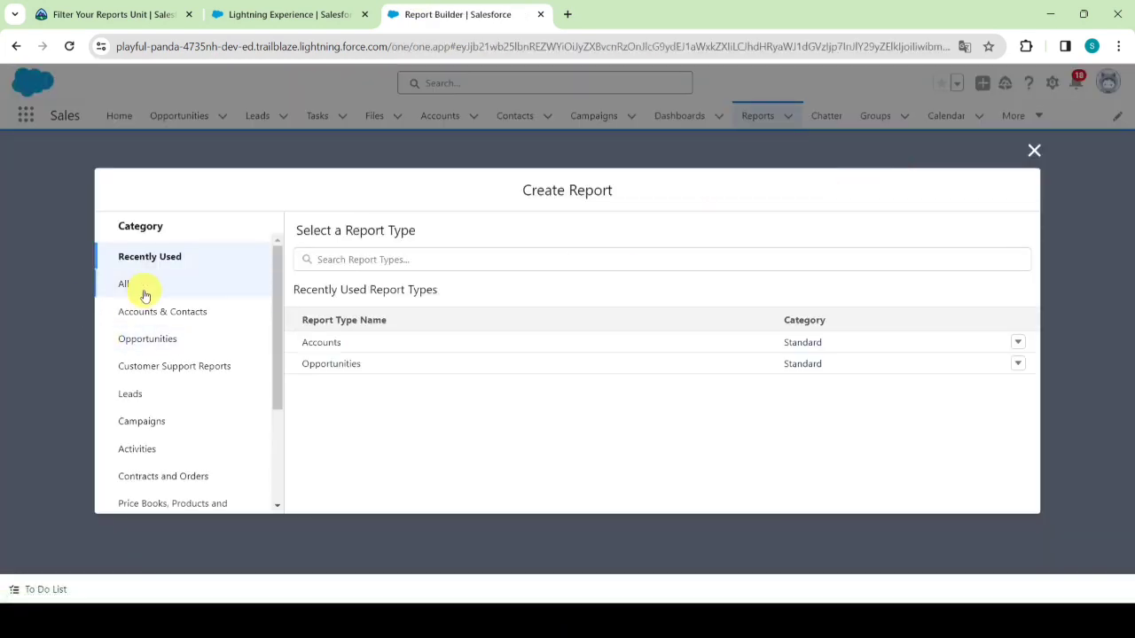
click(134, 285)
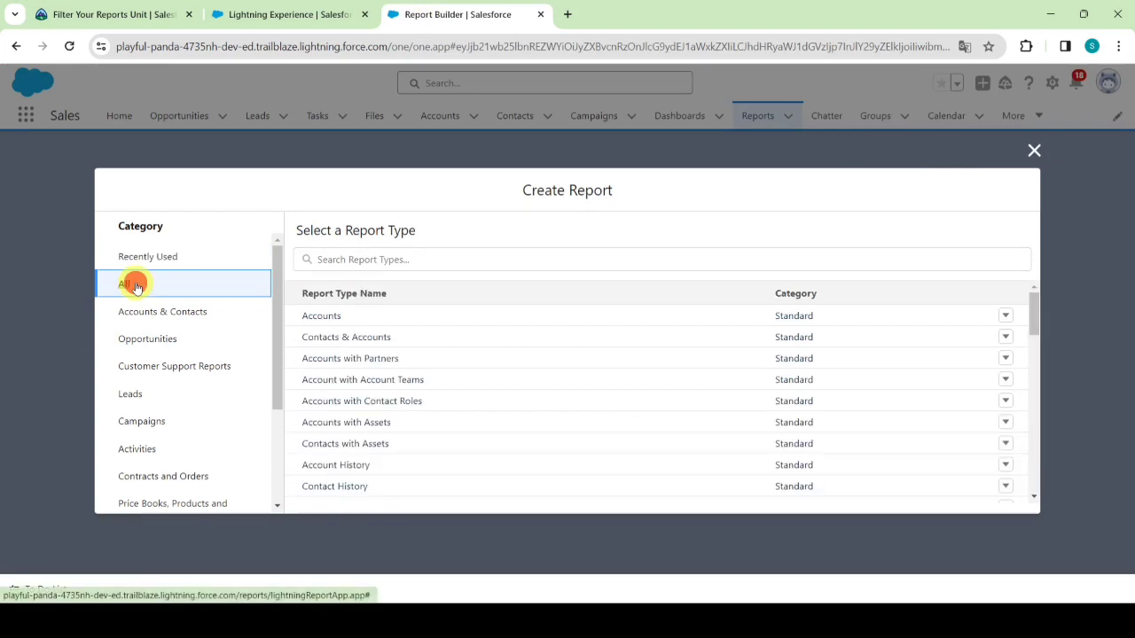
Check the report type named in Trailhead, search the report types for "use" and start a Users report
click(129, 15)
scroll(579, 287, down, 5)
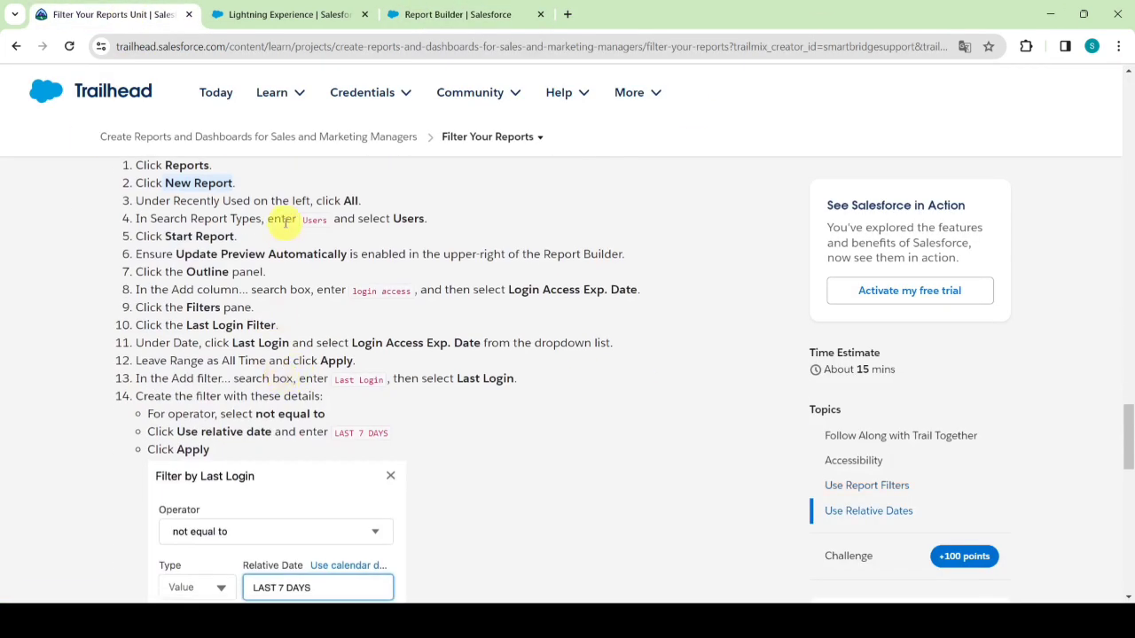
click(488, 7)
click(373, 258)
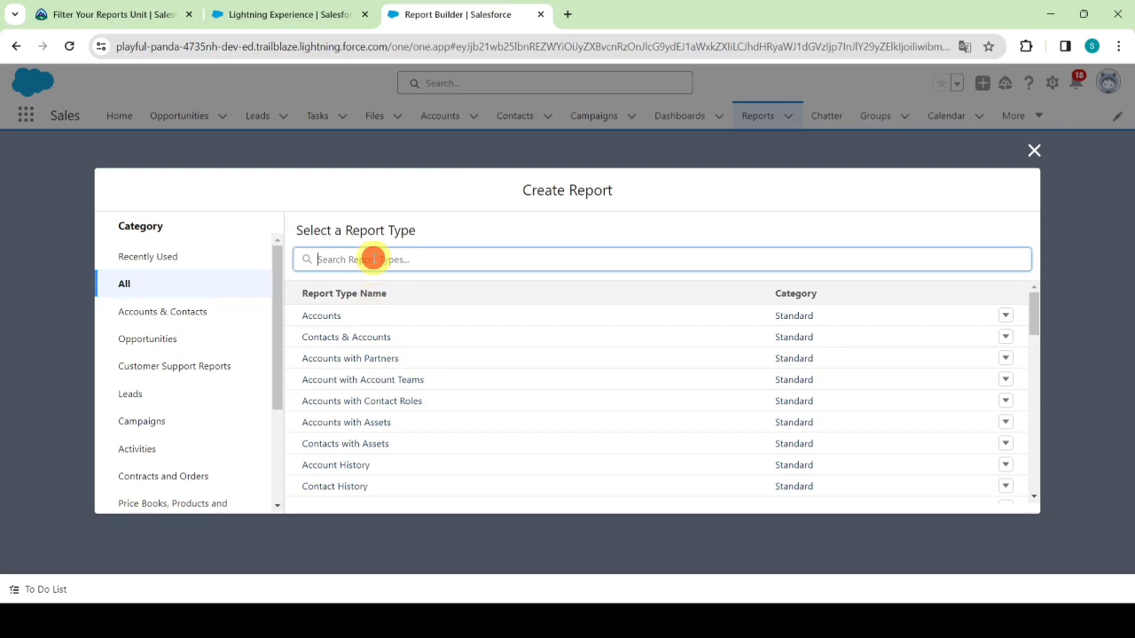
text(use)
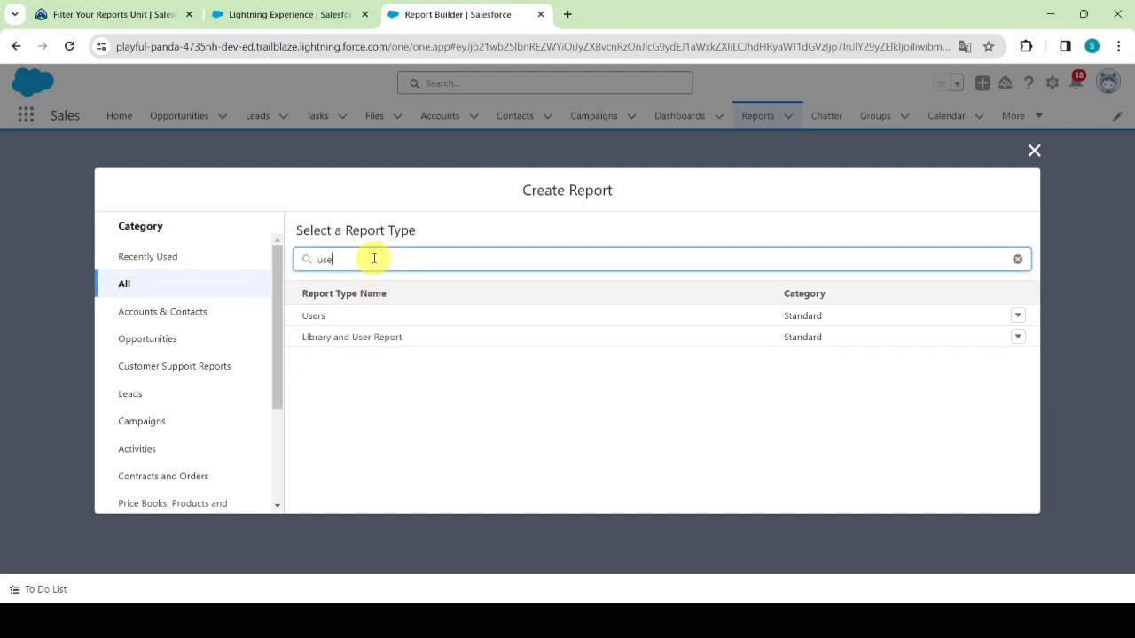
click(312, 314)
click(834, 313)
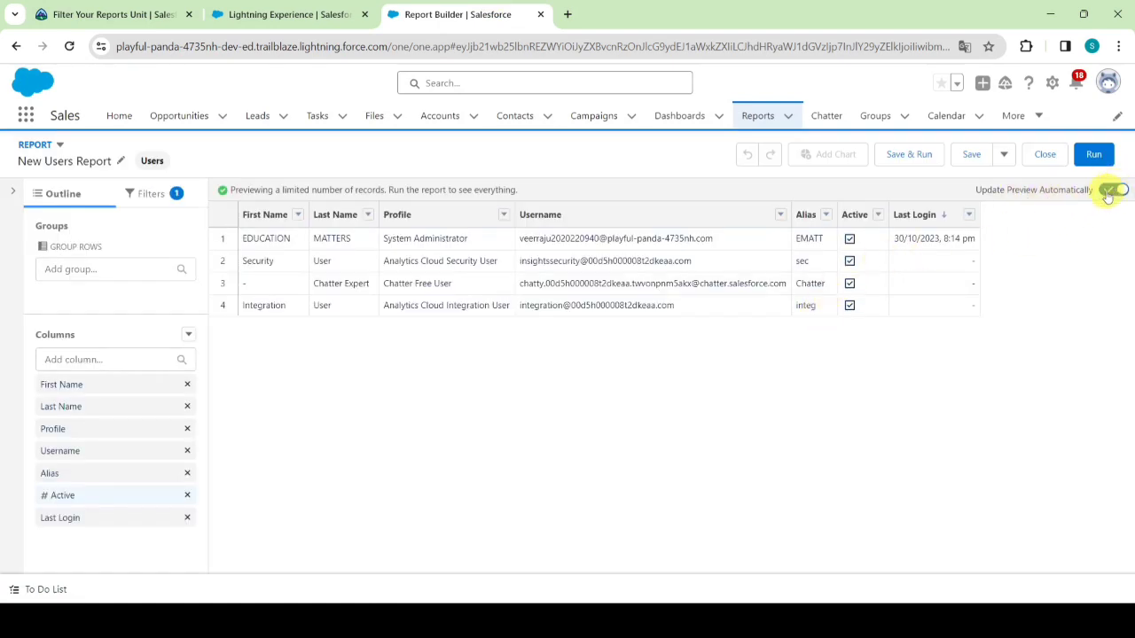
Check the next Trailhead instructions and add the Login Access Exp. Date column to the Users report
click(137, 13)
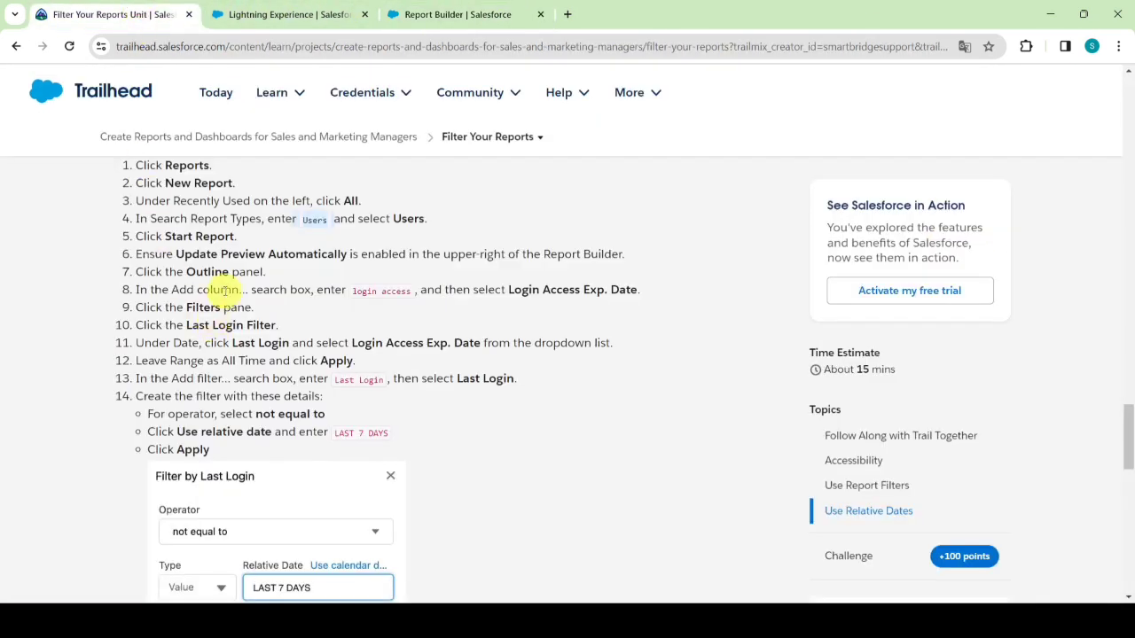
scroll(224, 291, down, 1)
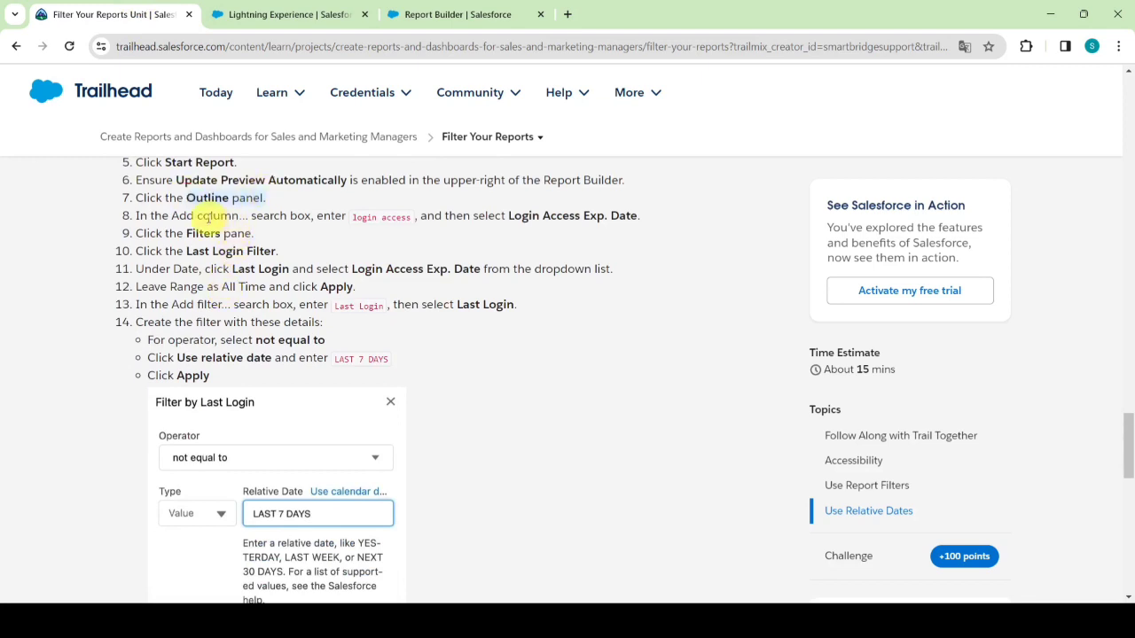
click(458, 14)
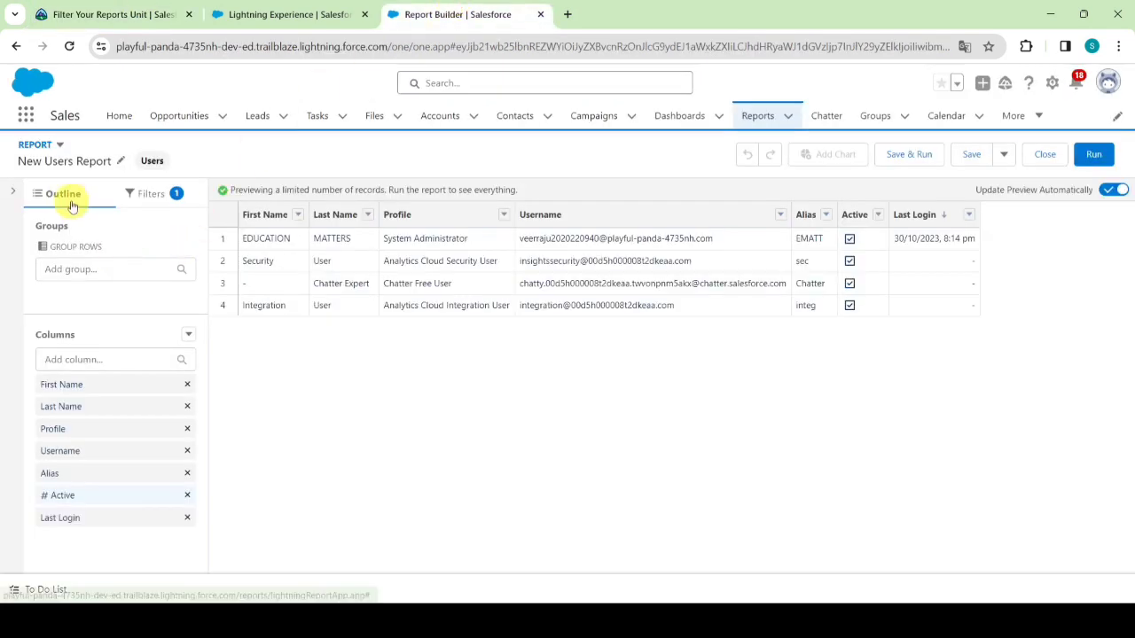
click(80, 359)
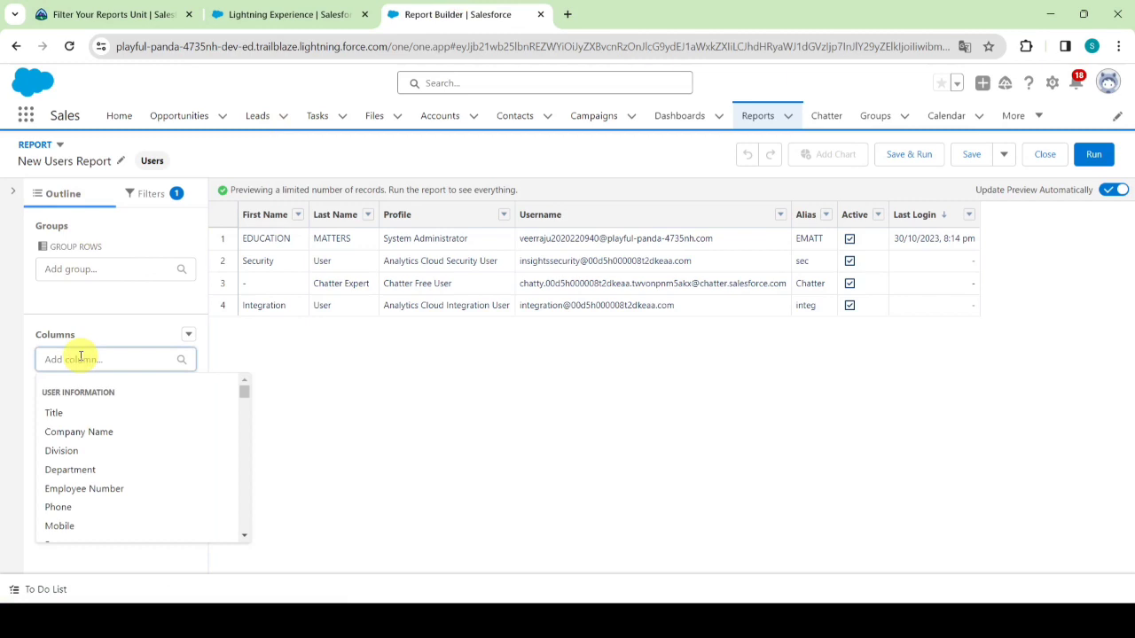
text(logi)
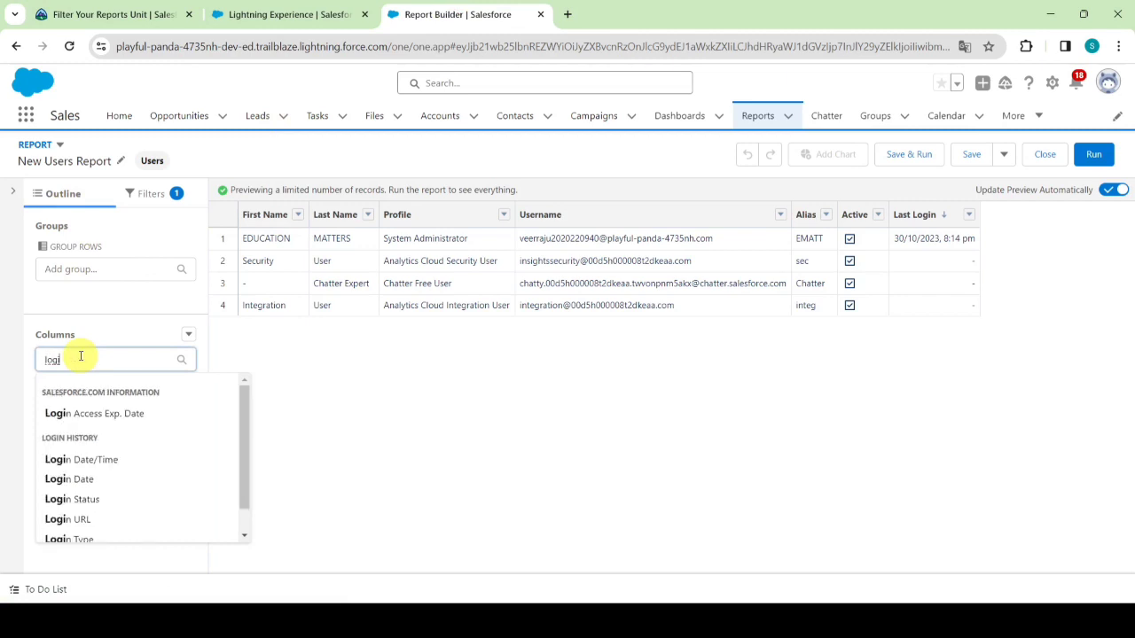
scroll(84, 415, down, 1)
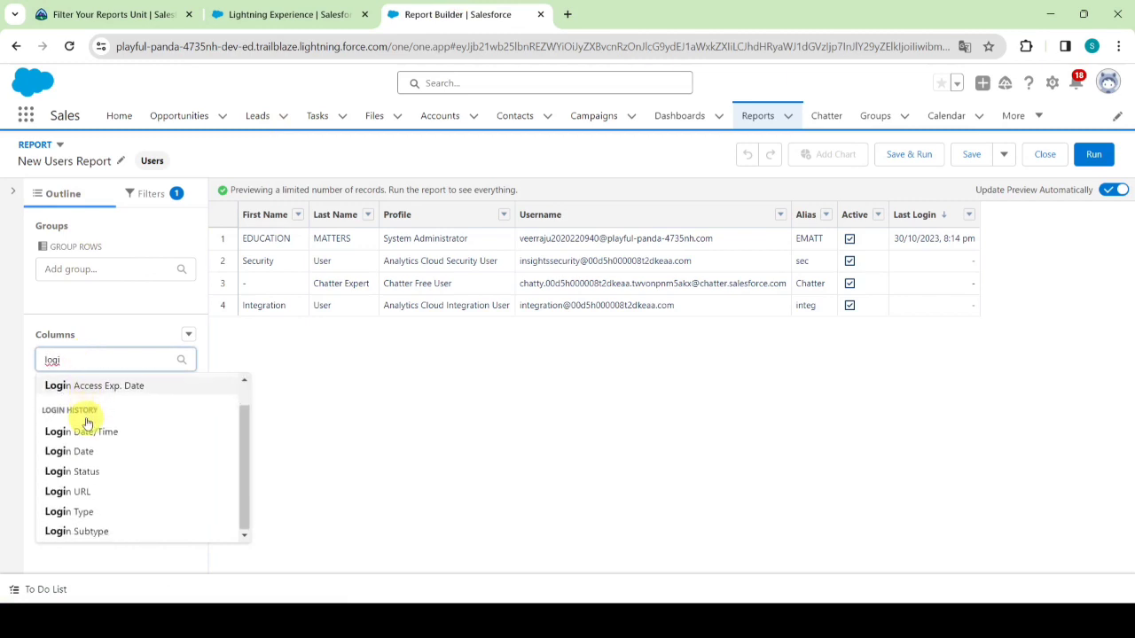
scroll(87, 423, up, 1)
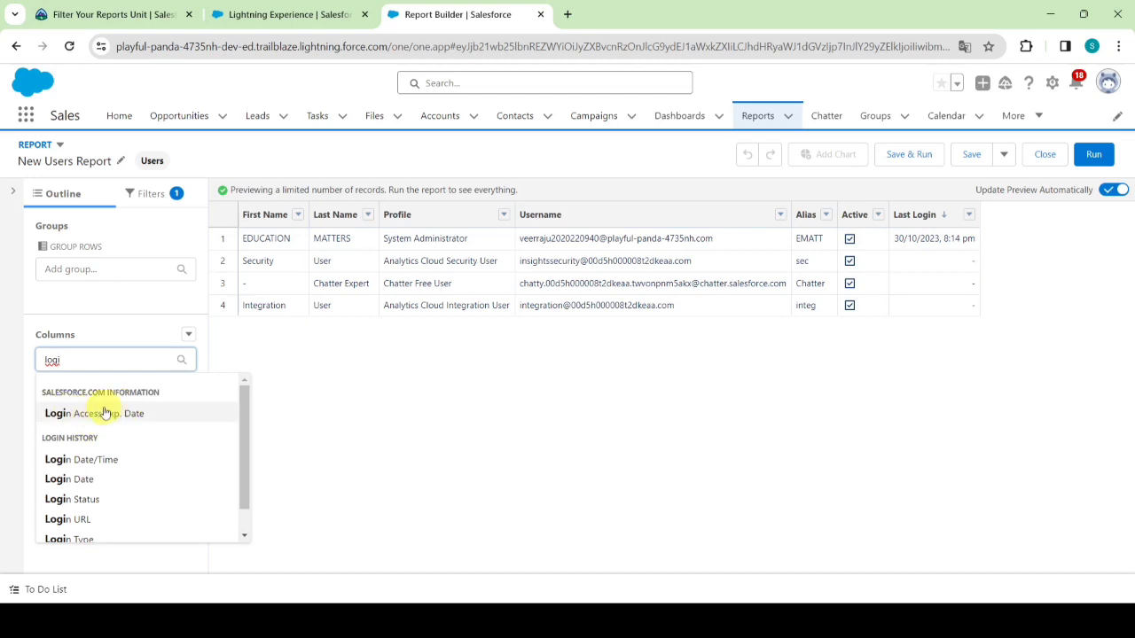
click(104, 413)
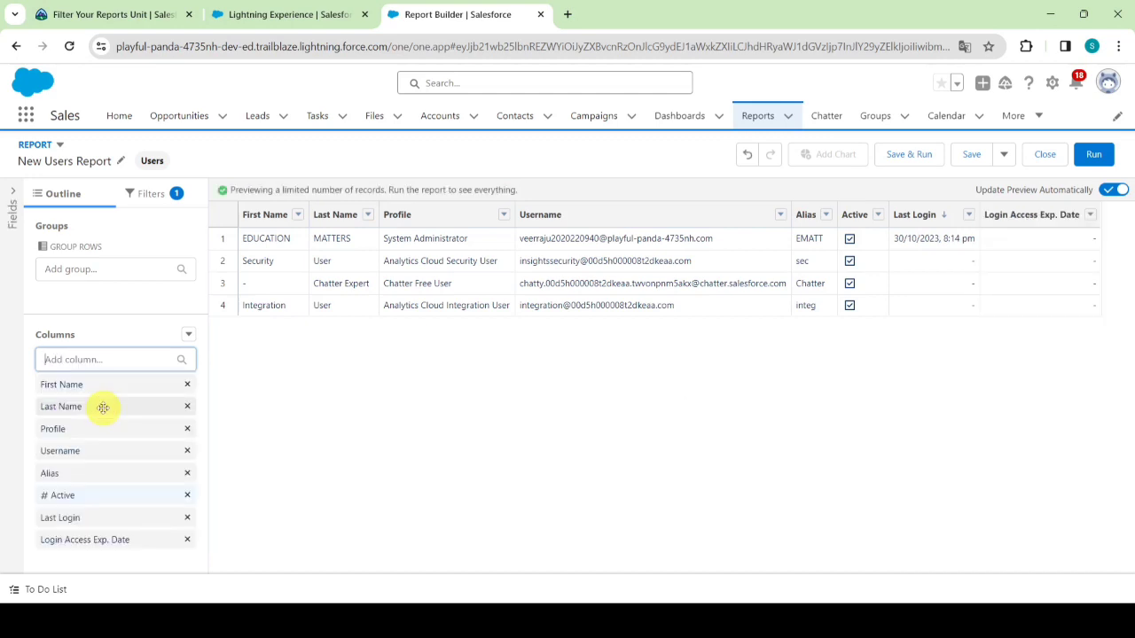
Check the Last Login filter instructions in Trailhead and show the Users report's filters
click(55, 16)
scroll(268, 304, down, 1)
scroll(268, 304, up, 1)
drag(185, 251, 275, 250)
click(406, 11)
click(153, 194)
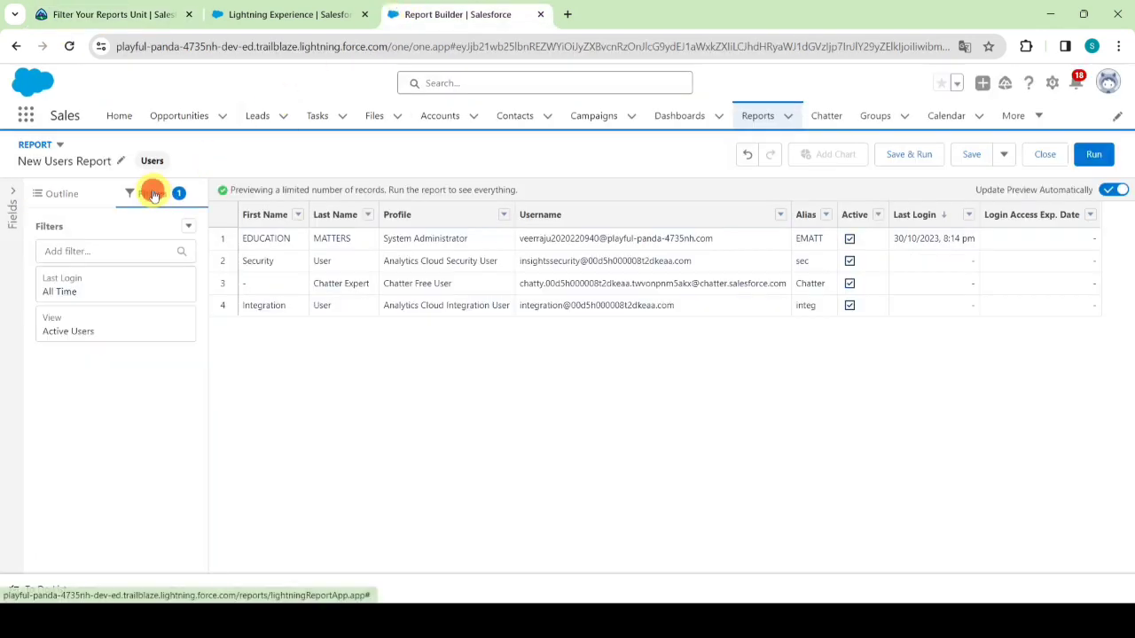
Change the Last Login date filter to Login Access Exp. Date, keep the range at All Time and apply it
click(115, 284)
click(328, 308)
scroll(334, 346, down, 2)
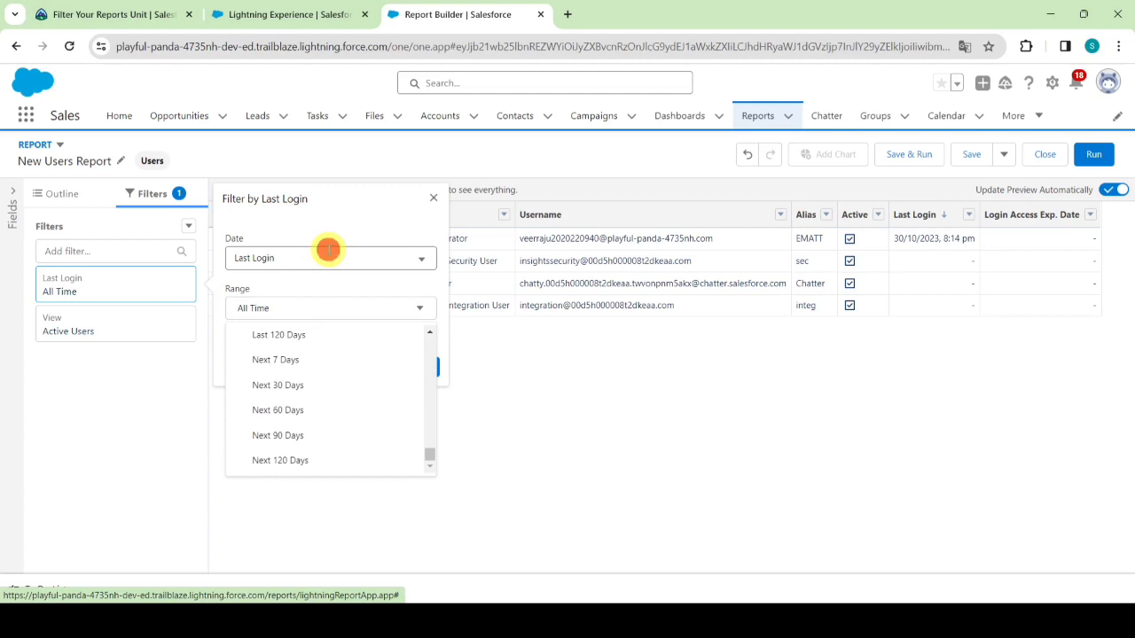
click(328, 252)
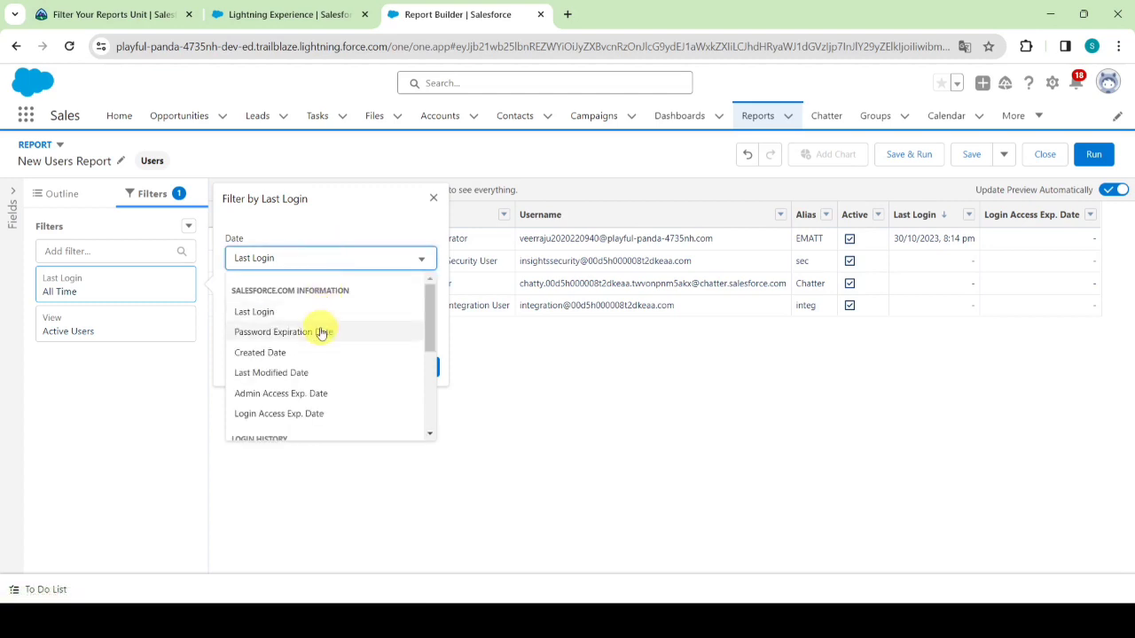
click(272, 415)
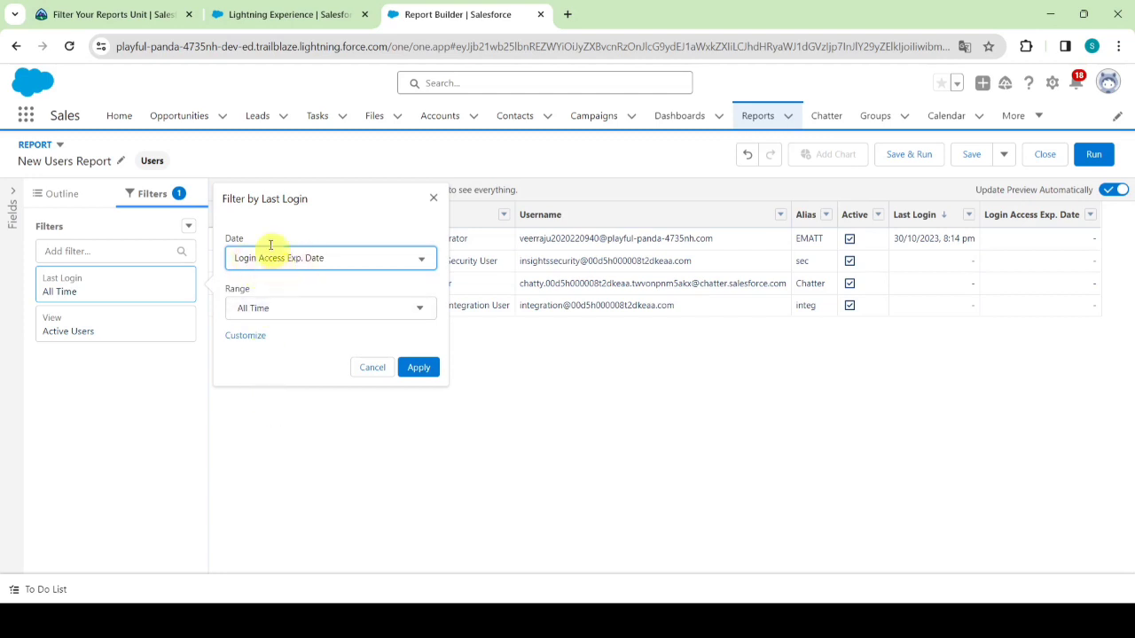
click(122, 7)
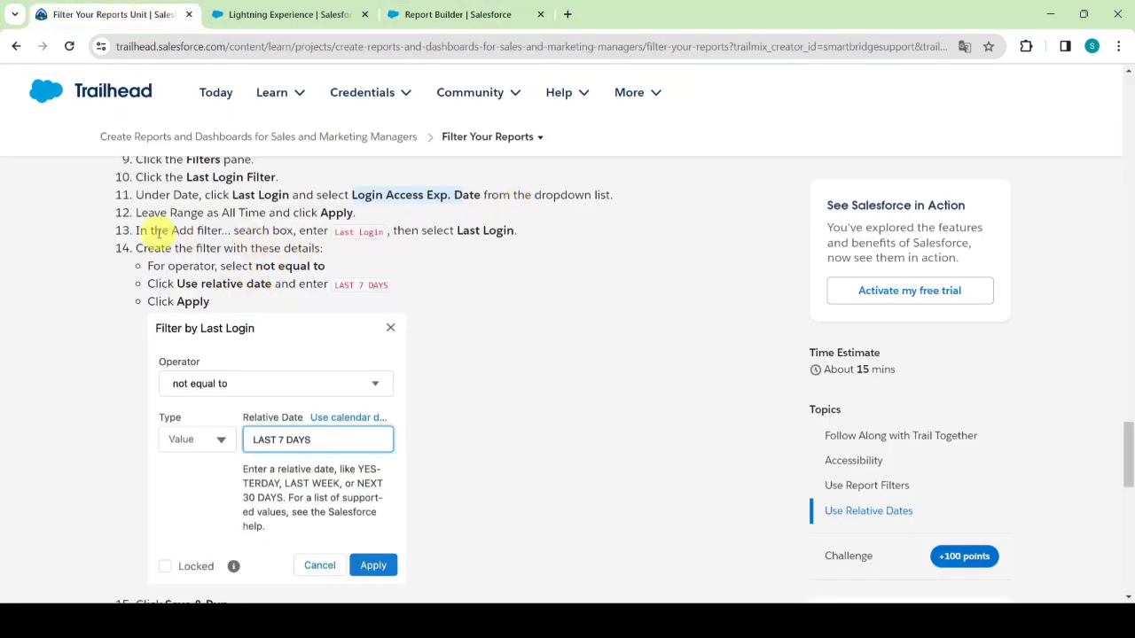
click(425, 14)
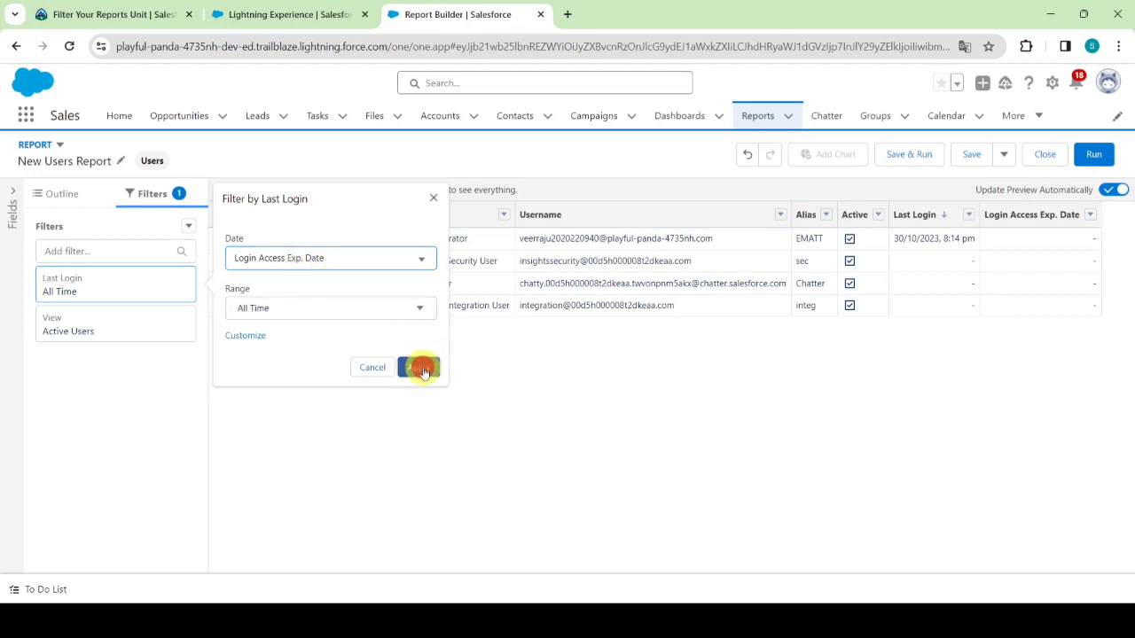
click(422, 369)
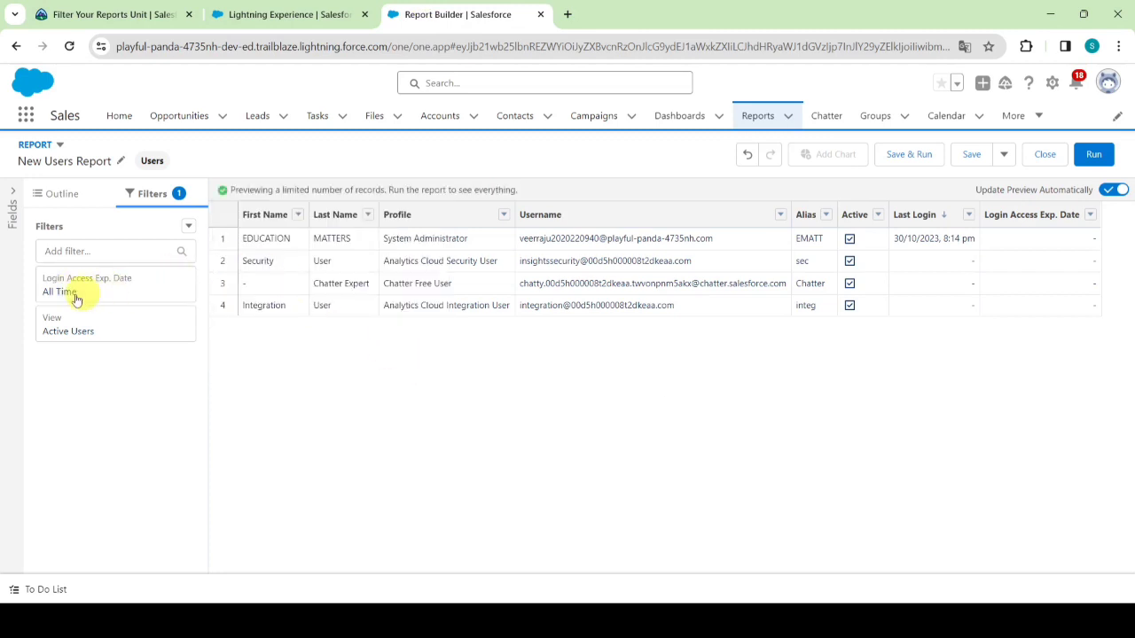
Check the next Trailhead instruction and add a Last Login field filter to the report
click(93, 7)
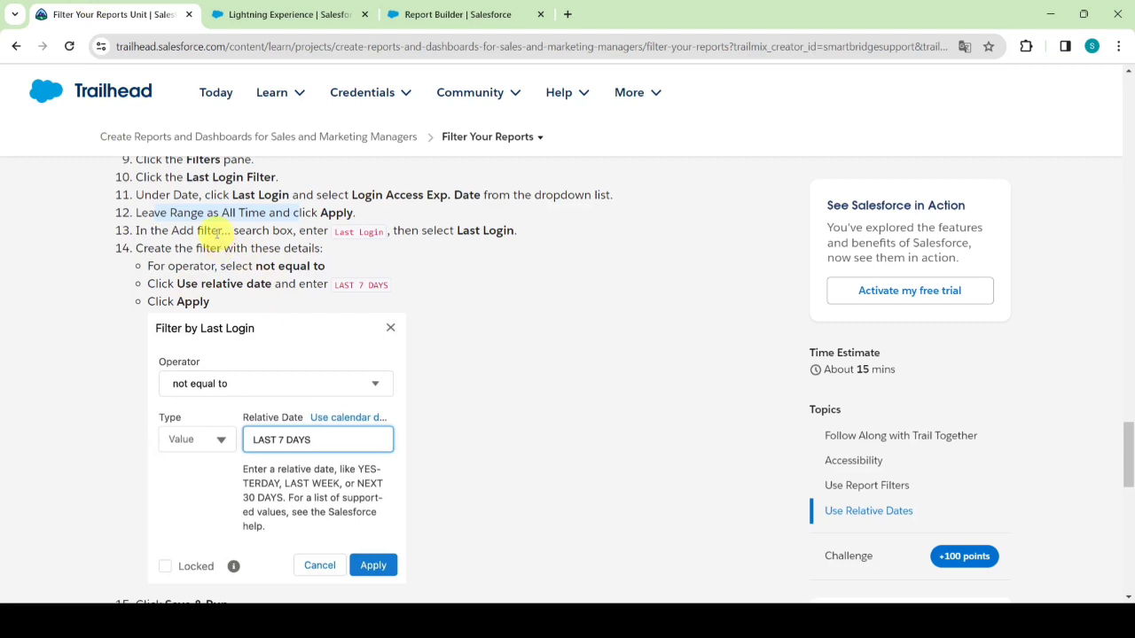
click(457, 12)
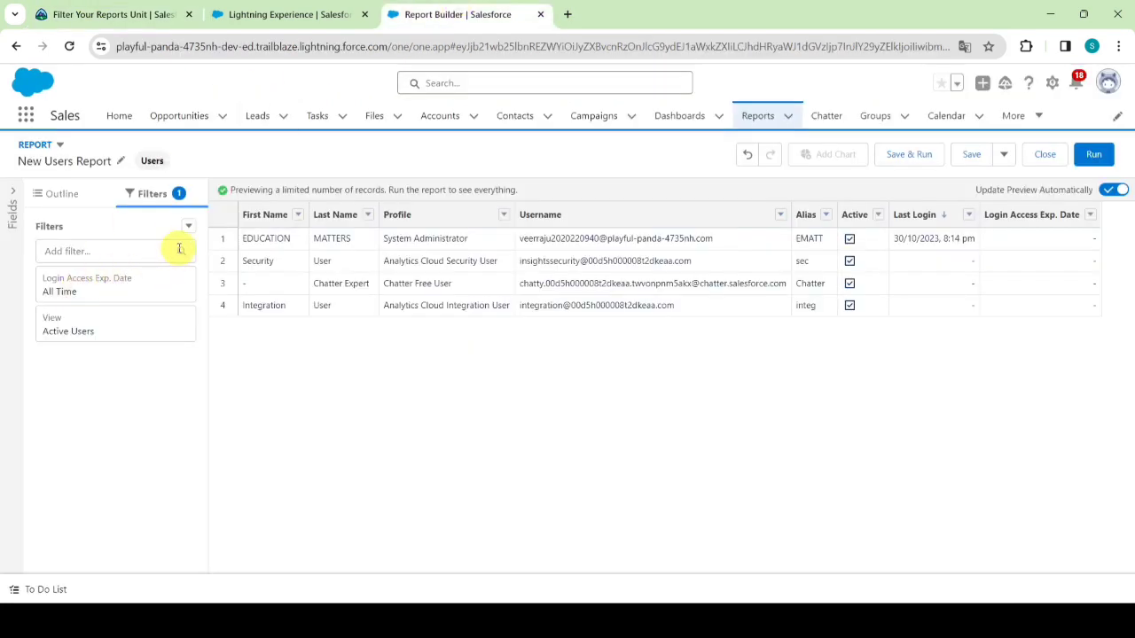
click(106, 245)
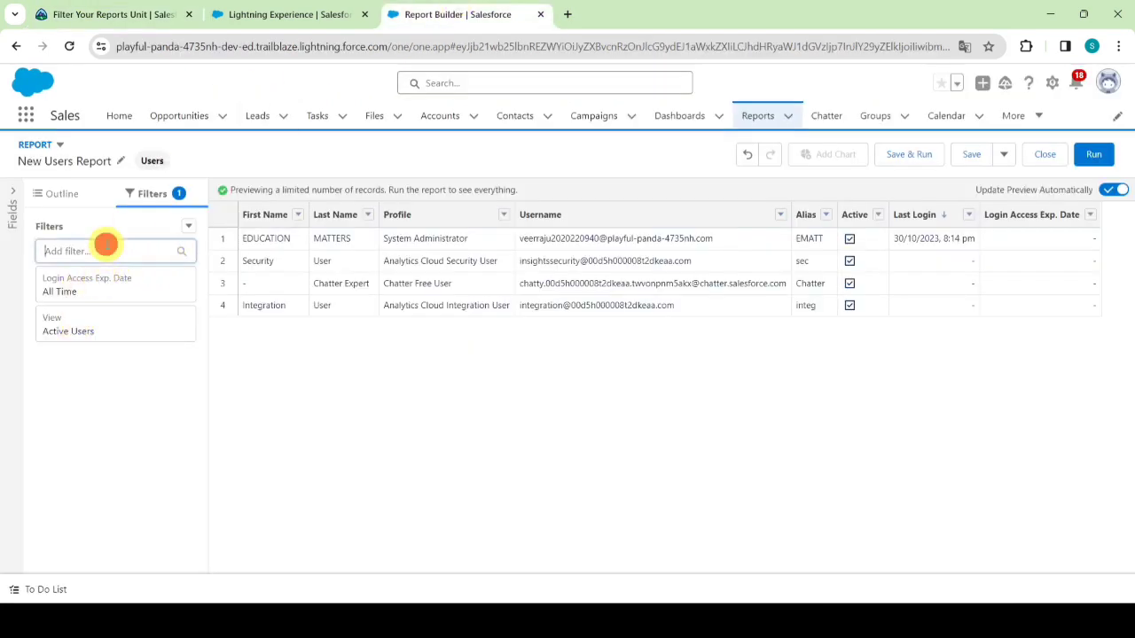
text(las)
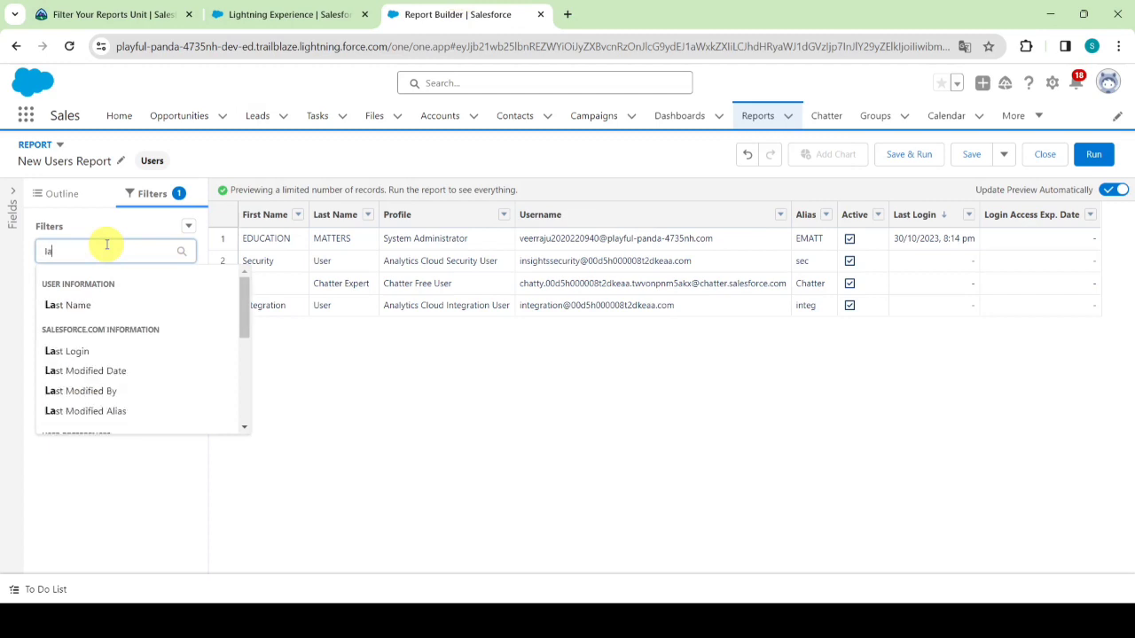
click(78, 351)
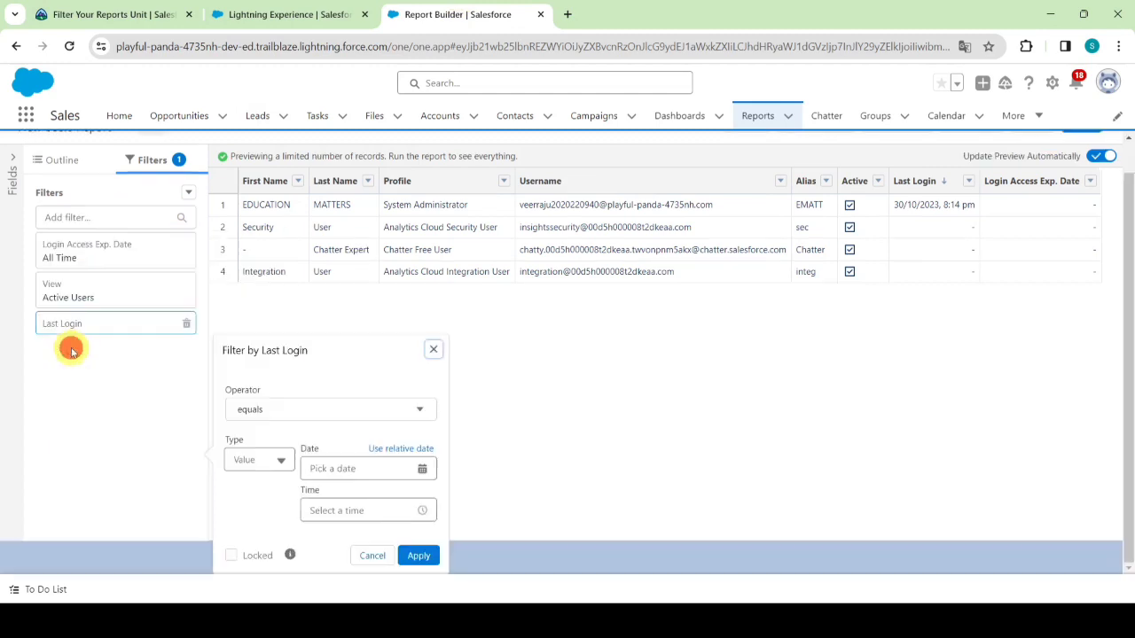
Set the Last Login filter's operator to not equal to and switch its value to a relative date
click(259, 416)
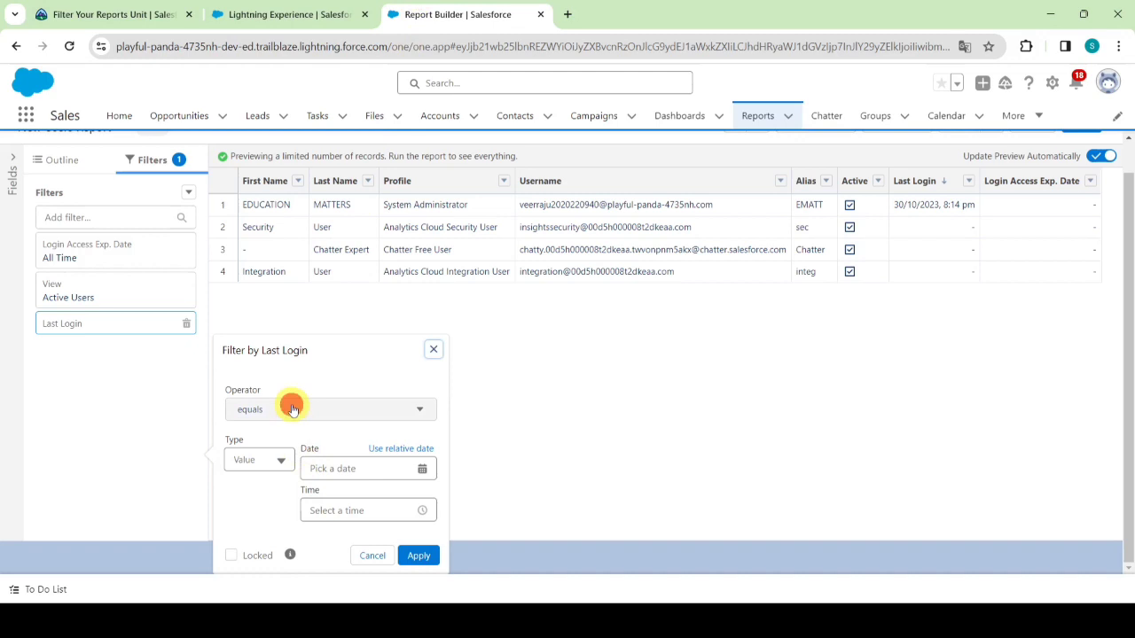
click(294, 410)
click(283, 285)
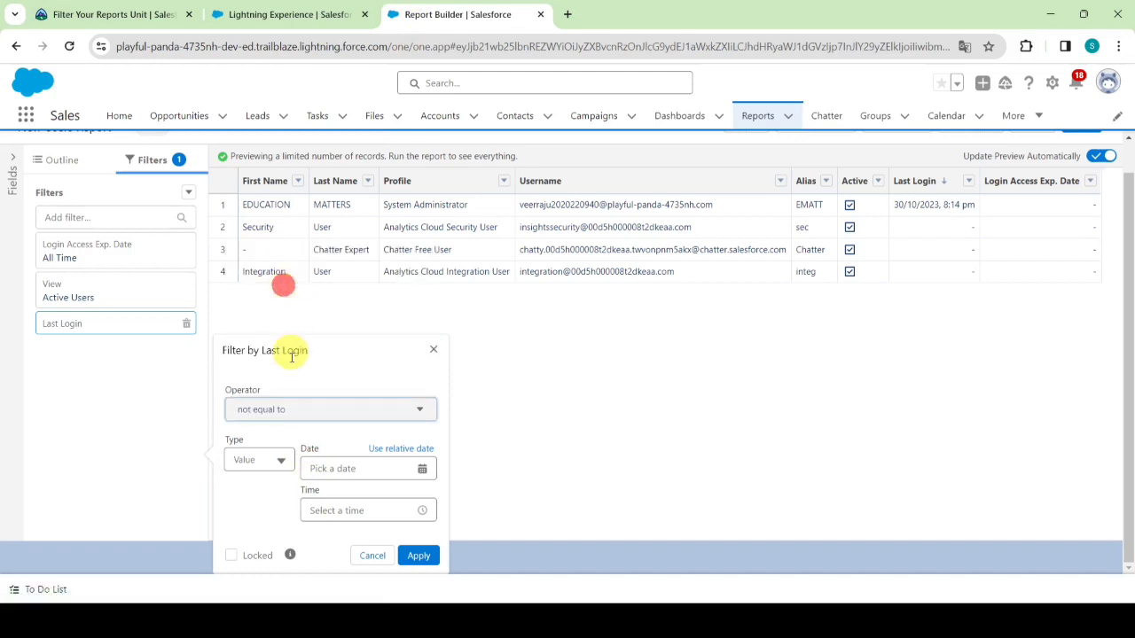
click(374, 467)
click(400, 449)
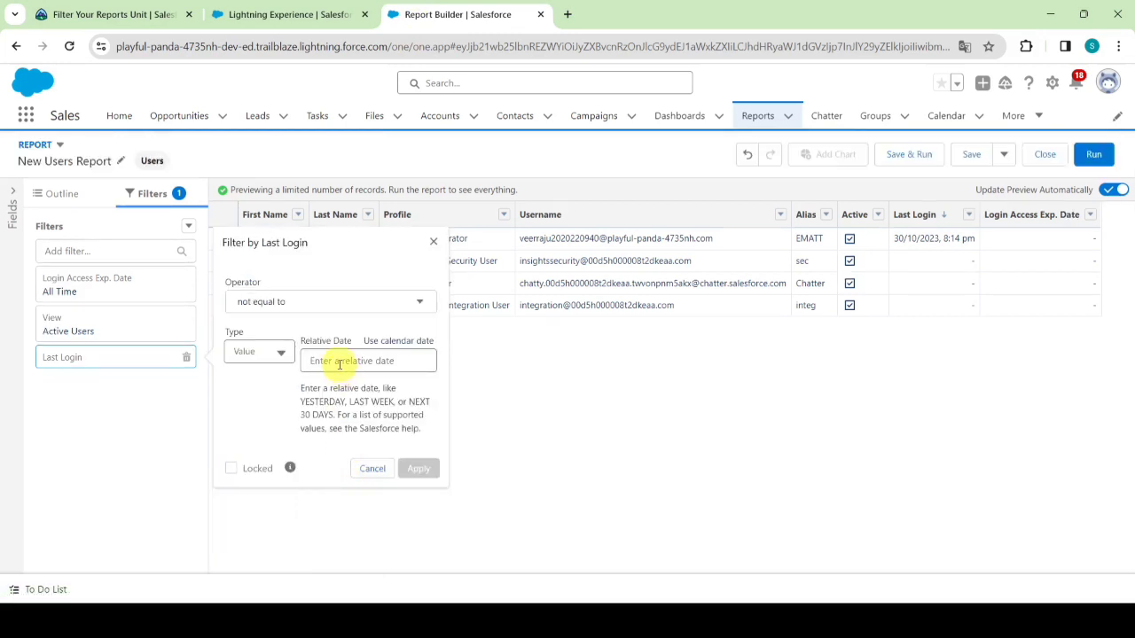
click(338, 361)
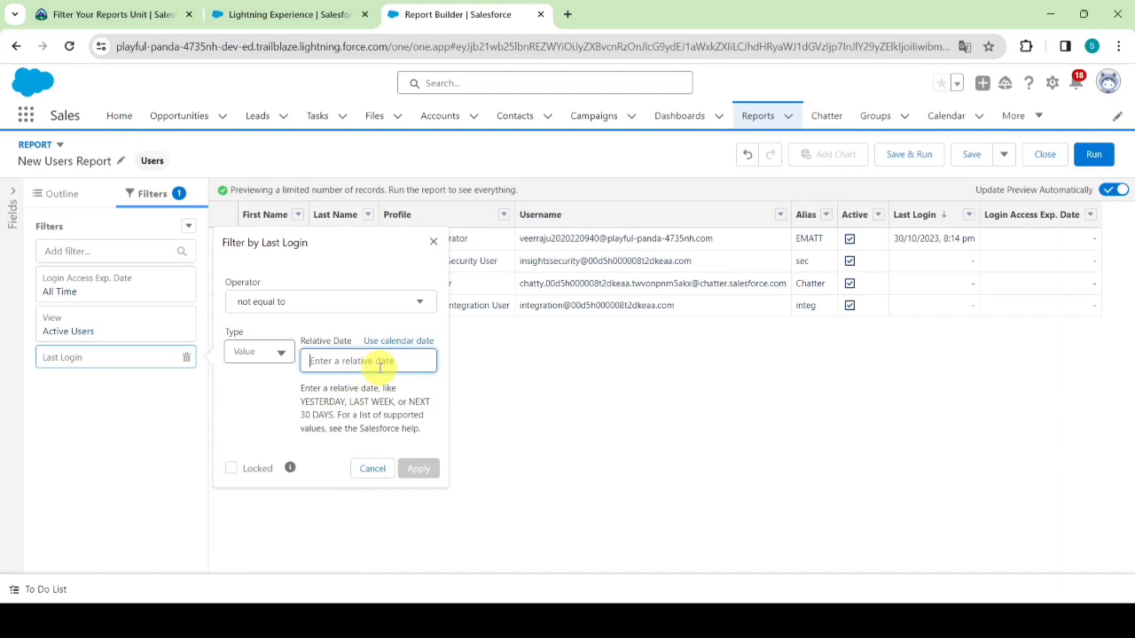
Copy LAST 7 DAYS from Trailhead into the Last Login filter's relative date and apply the filter
click(124, 14)
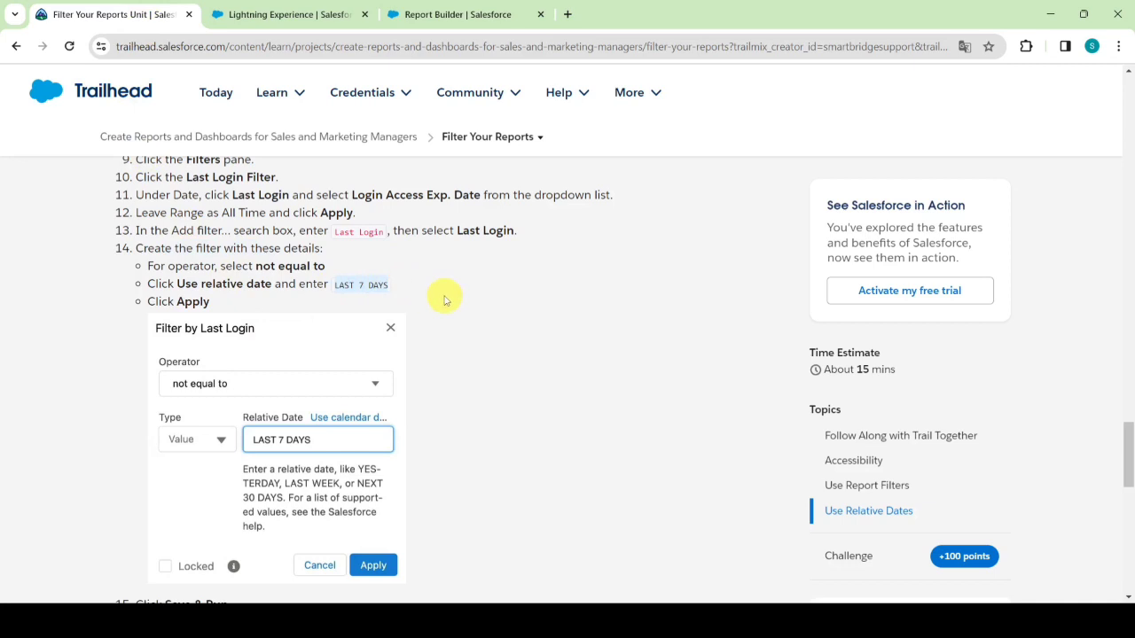
scroll(405, 324, down, 1)
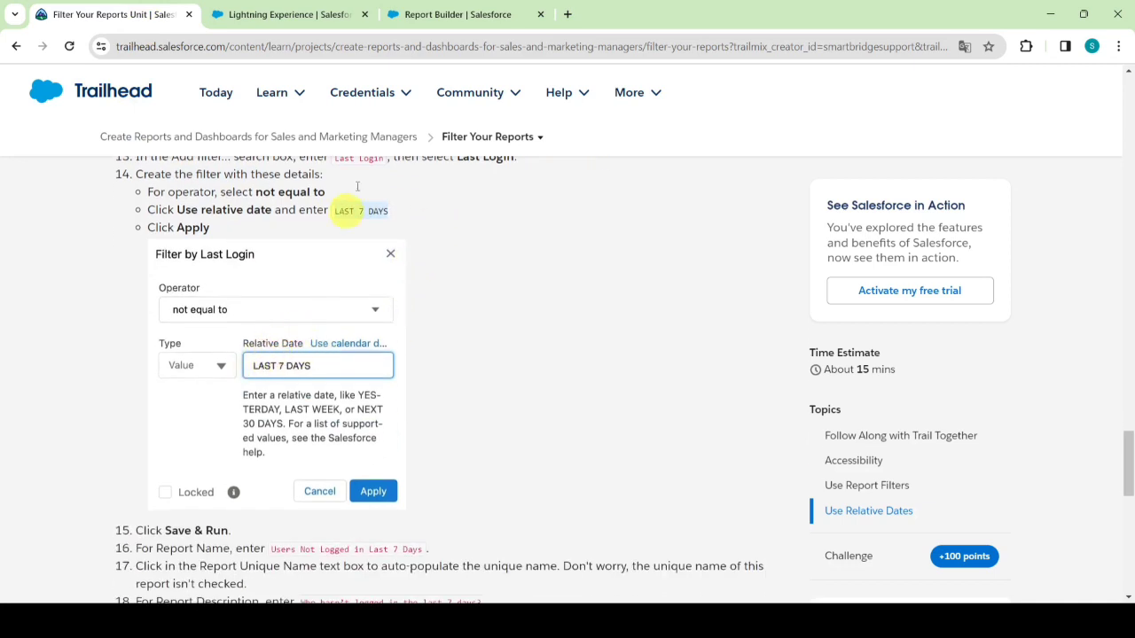
click(437, 14)
text(LAST 7 DAYS)
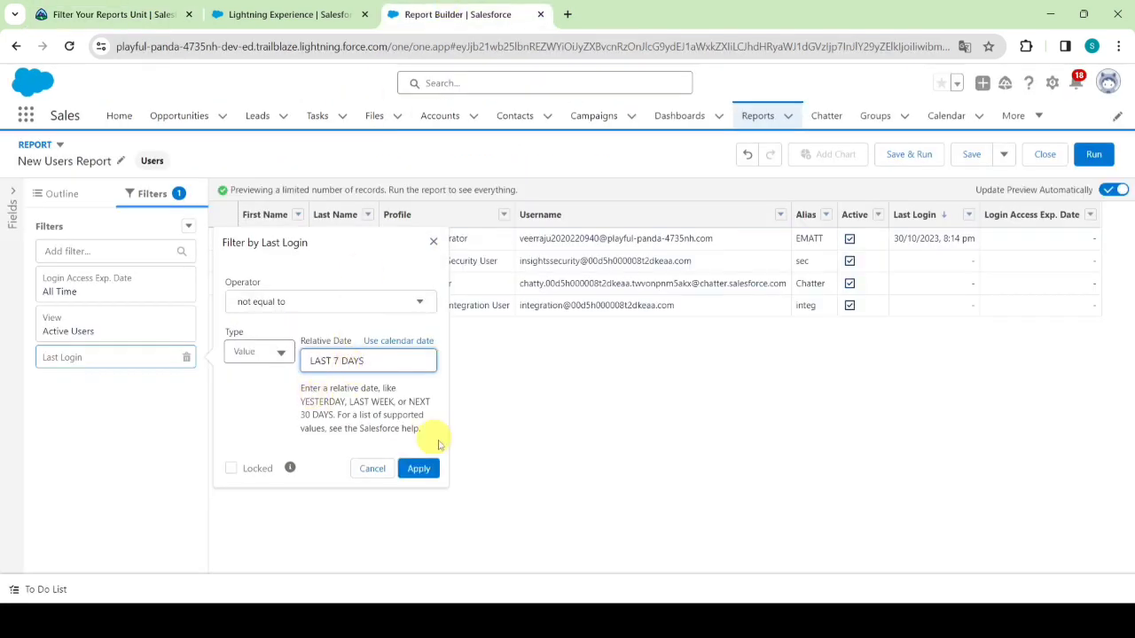
click(420, 468)
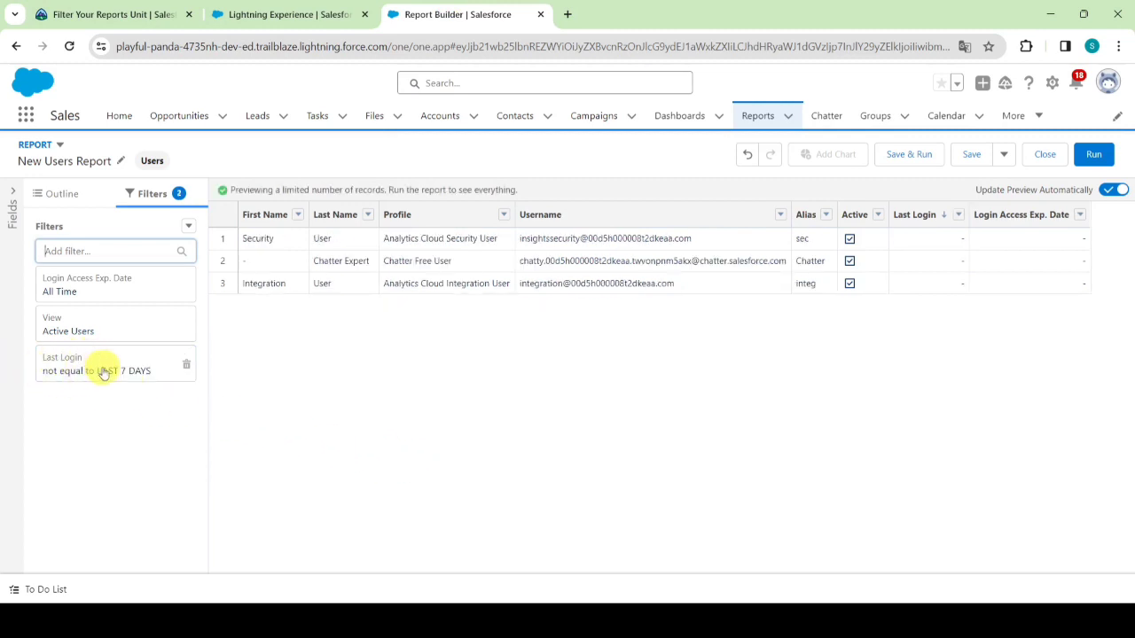
Start saving and running the report, taking the name Users Not Logged in Last 7 Days from Trailhead and letting the unique name fill in
click(67, 7)
scroll(299, 279, down, 3)
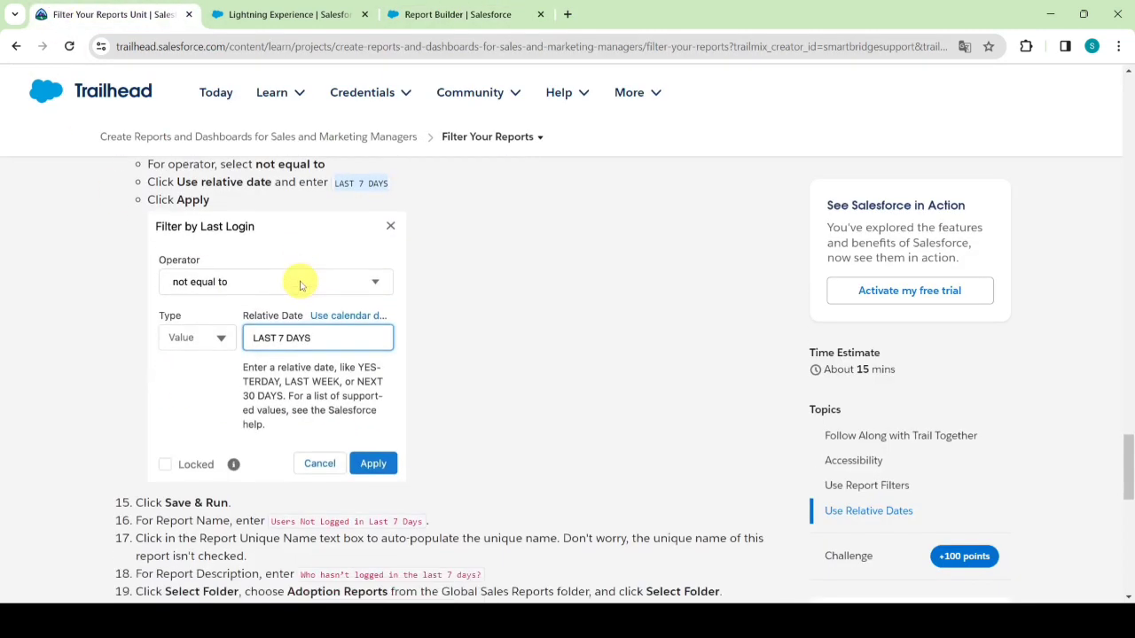
scroll(277, 373, down, 1)
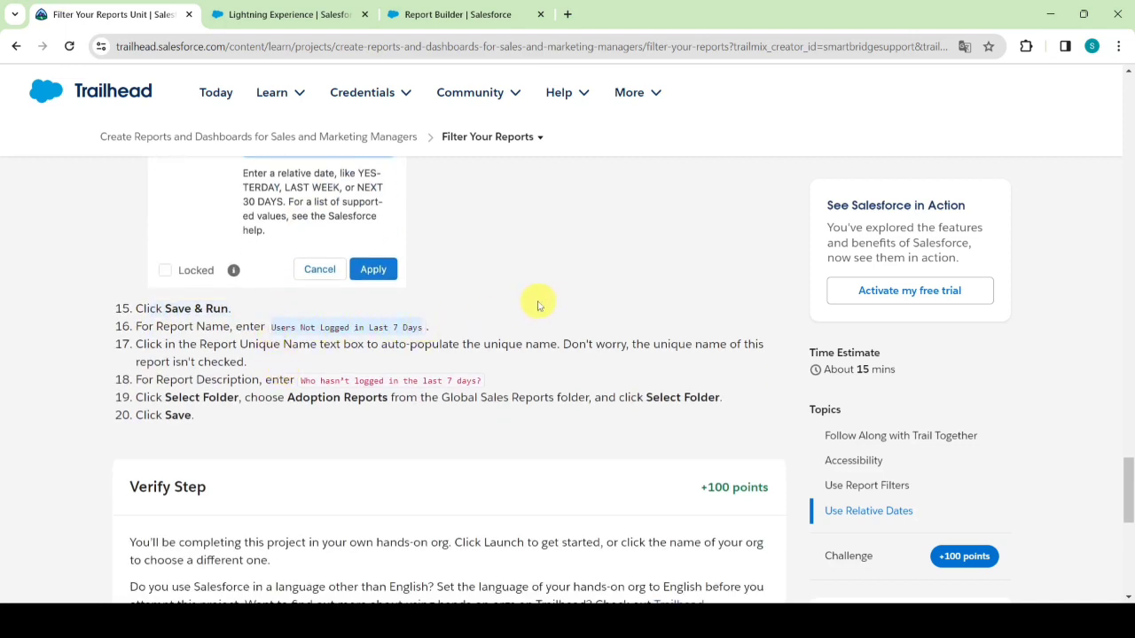
click(436, 10)
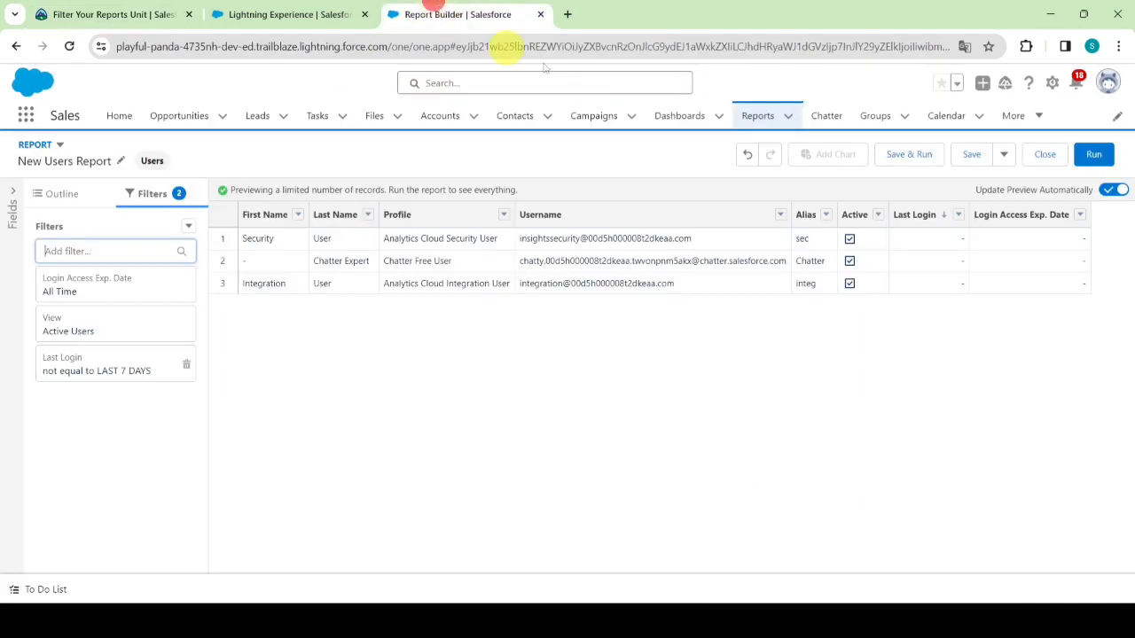
click(911, 158)
key(BackSpace)
text(Users Not Logged in Last 7 Days)
click(401, 221)
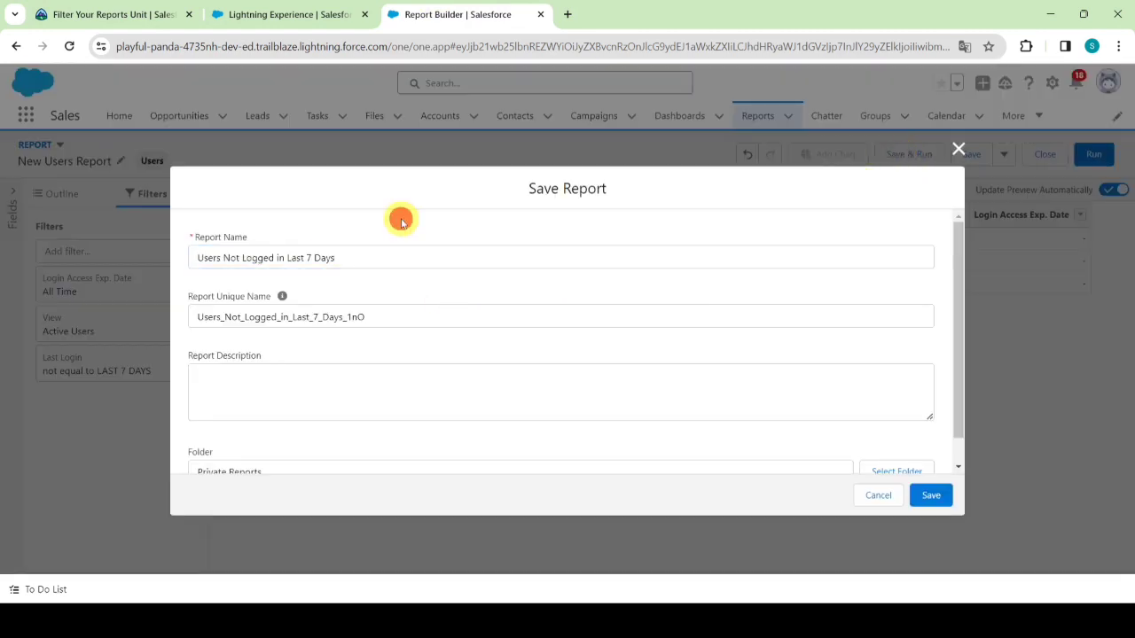
Copy the description "Who hasn't logged in the last 7 days?" from Trailhead into the report's description in Salesforce
click(141, 10)
drag(295, 379, 483, 381)
key(ctrl+c)
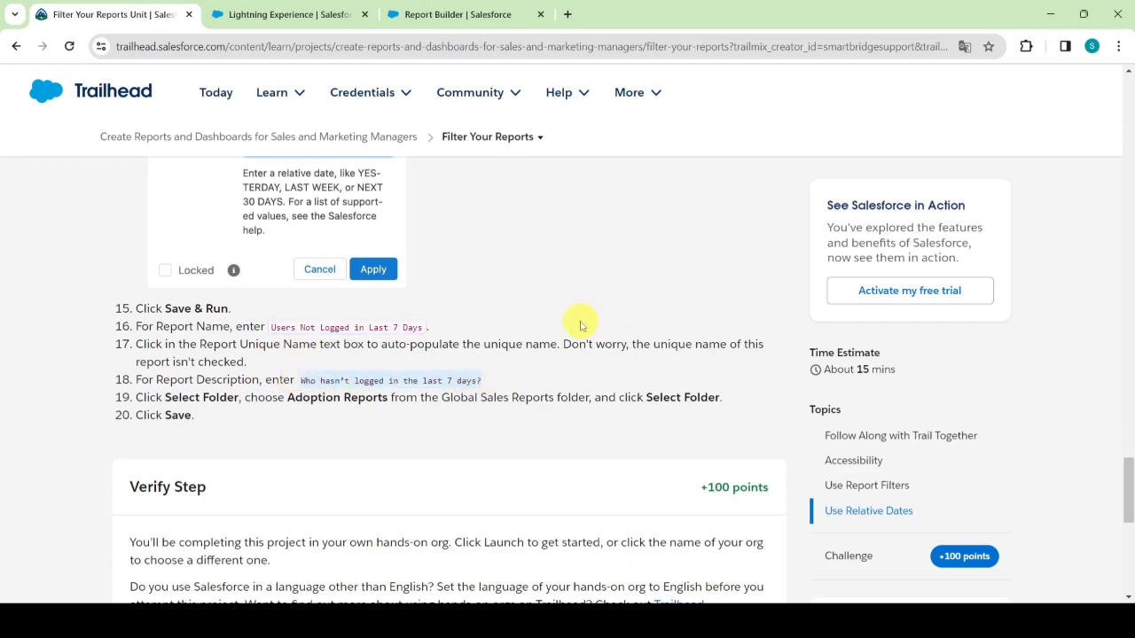
click(444, 14)
click(374, 378)
key(ctrl+v)
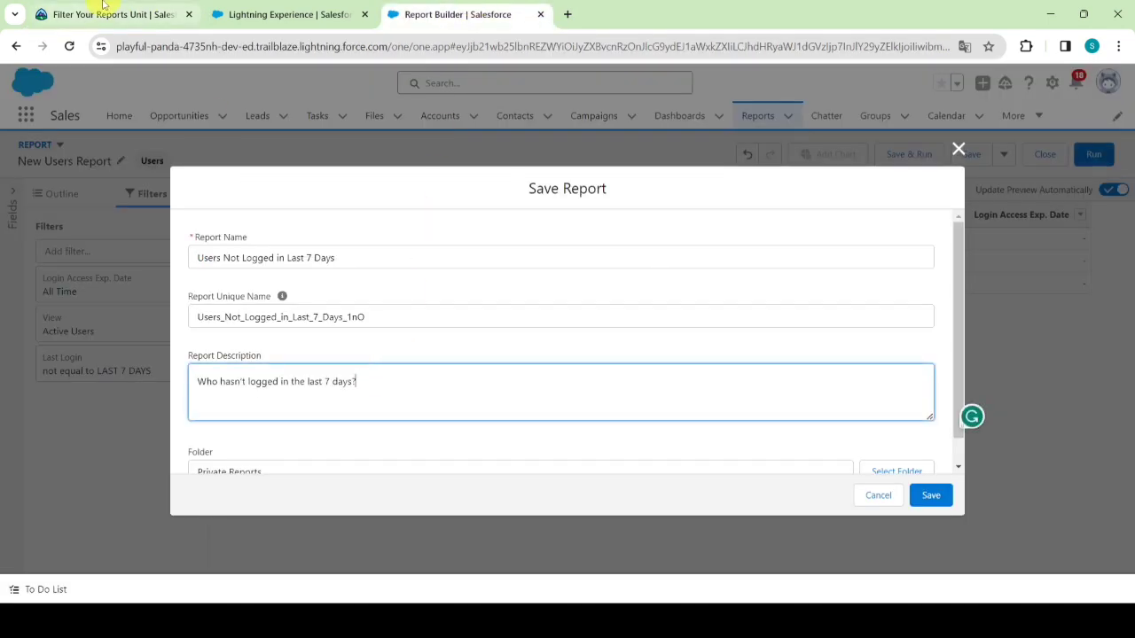
Check the folder instruction in Trailhead, choose Adoption Reports under Global Sales Reports as the report's folder and save the report
click(104, 11)
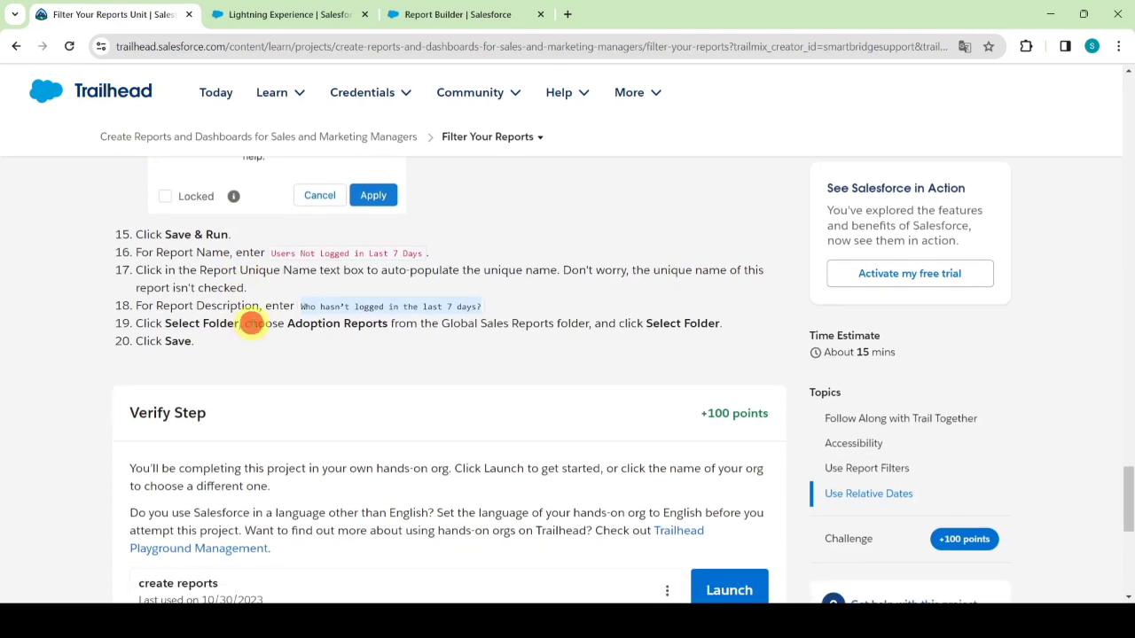
click(443, 14)
scroll(806, 471, down, 1)
click(884, 453)
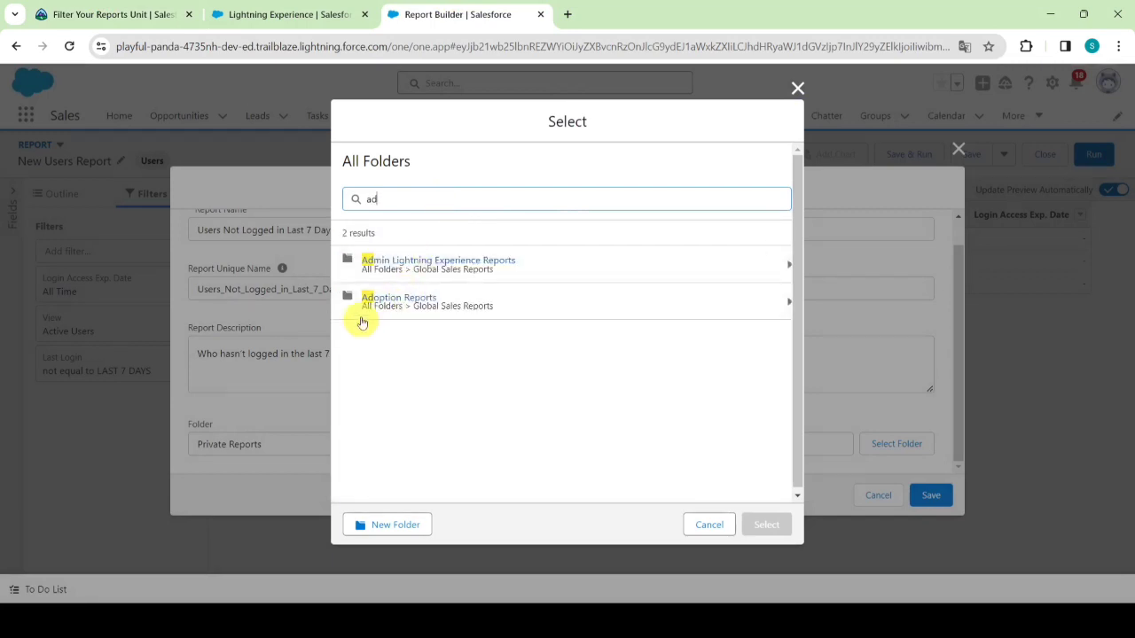
click(396, 305)
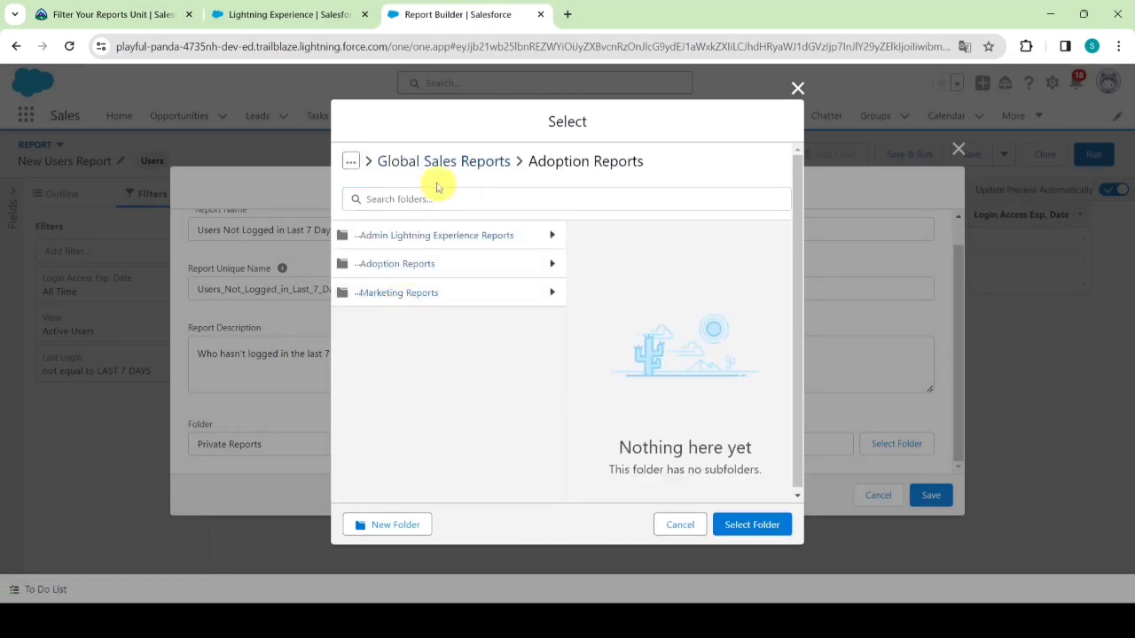
click(768, 525)
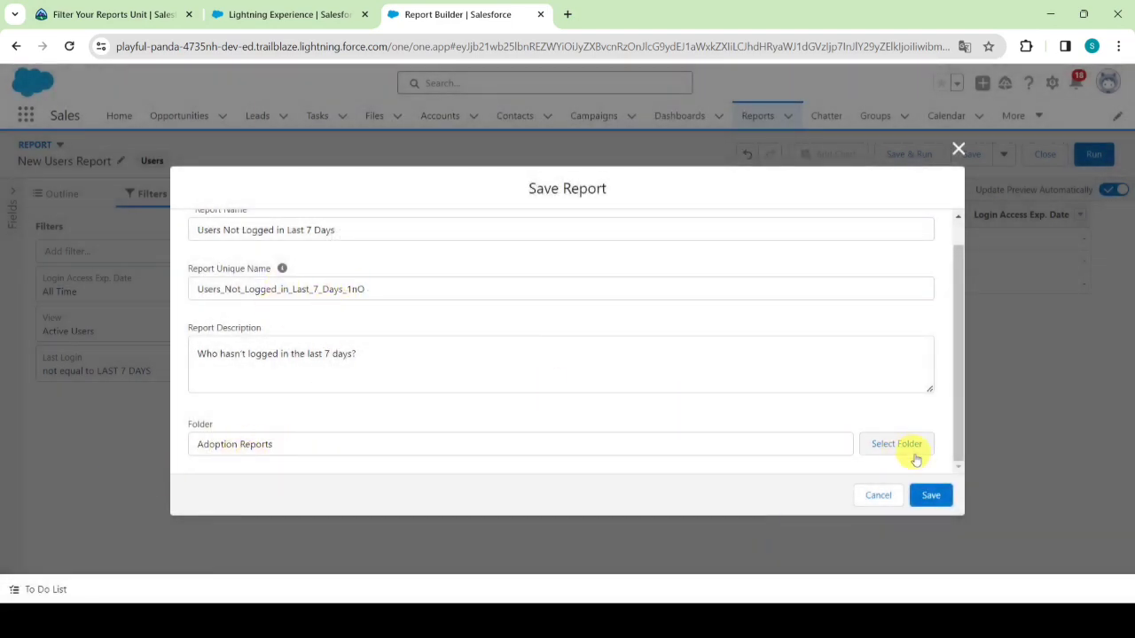
click(929, 495)
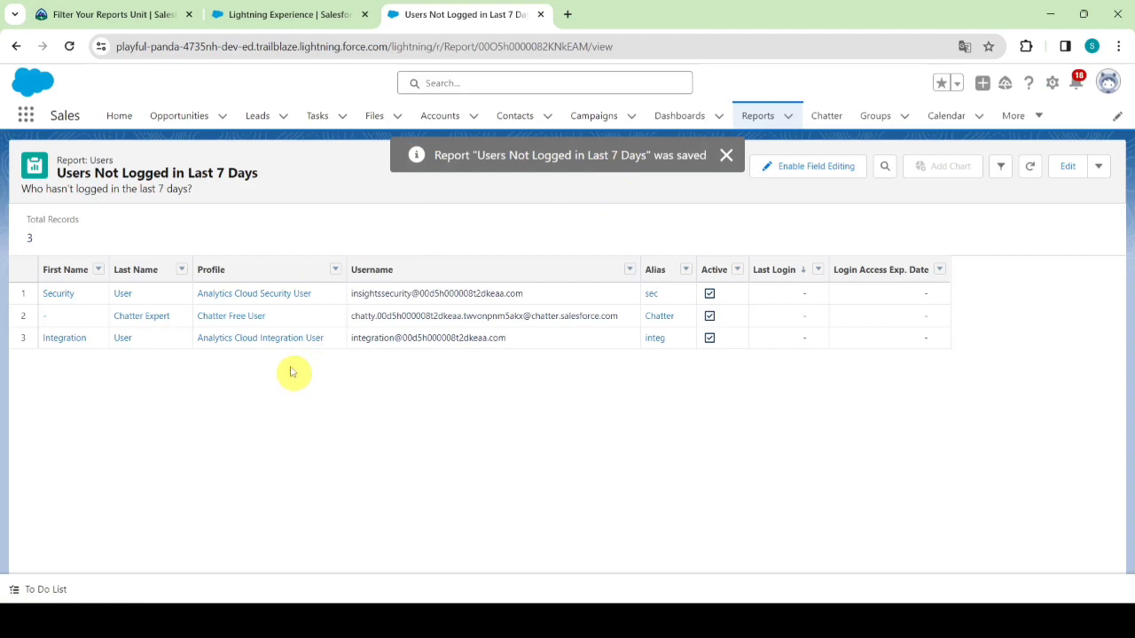
Return to the Trailhead unit and submit its hands-on challenge for verification to earn 100 points
click(153, 7)
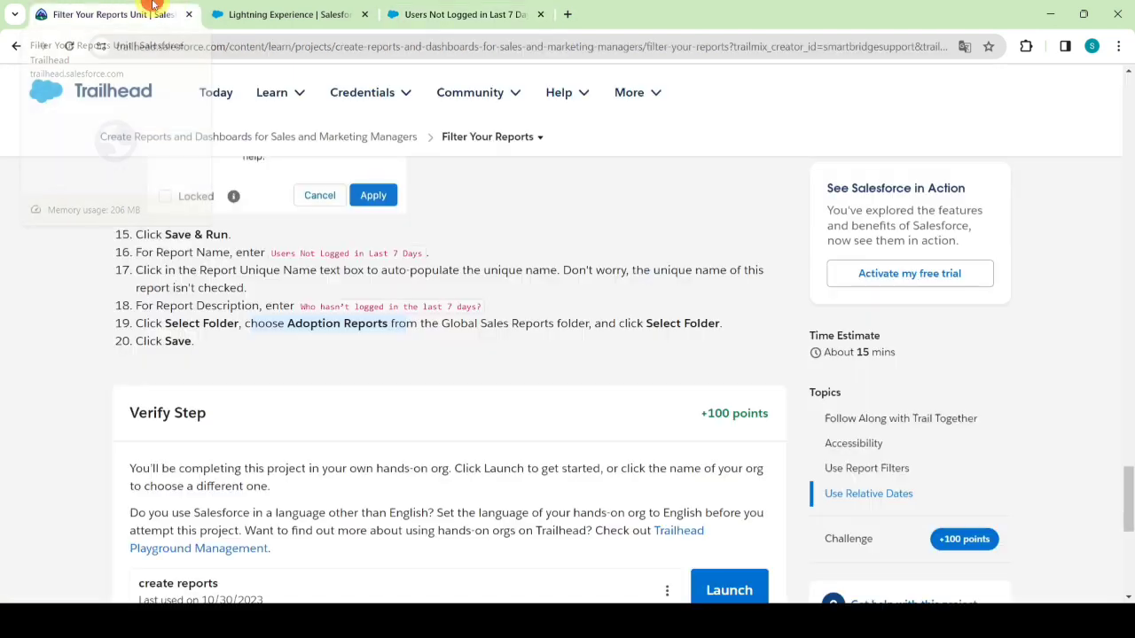
scroll(266, 408, down, 3)
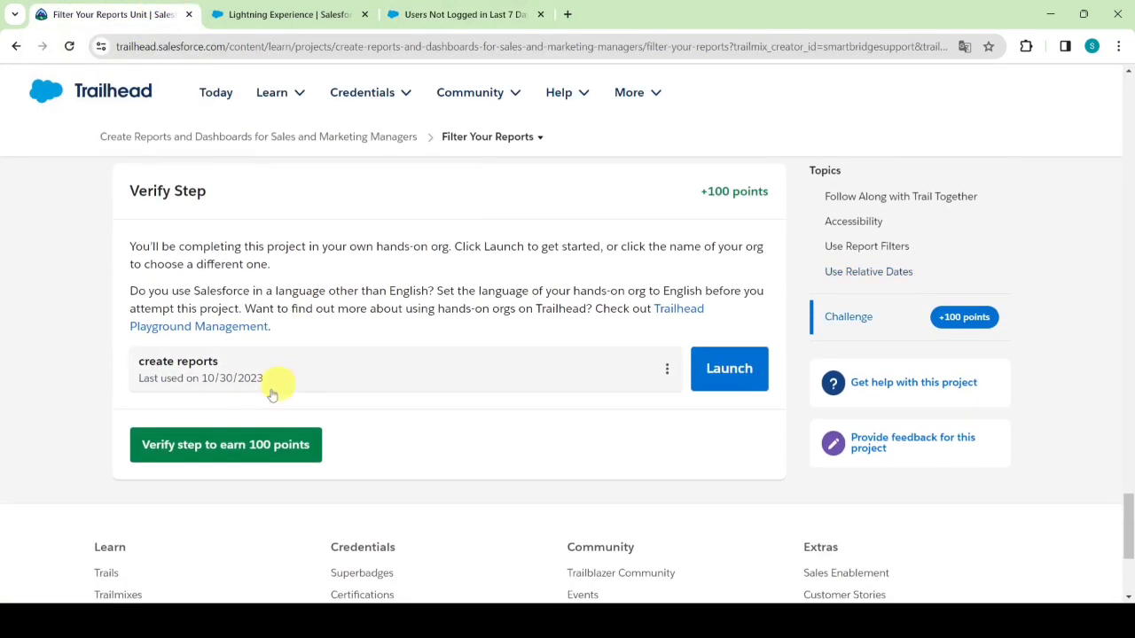
click(228, 439)
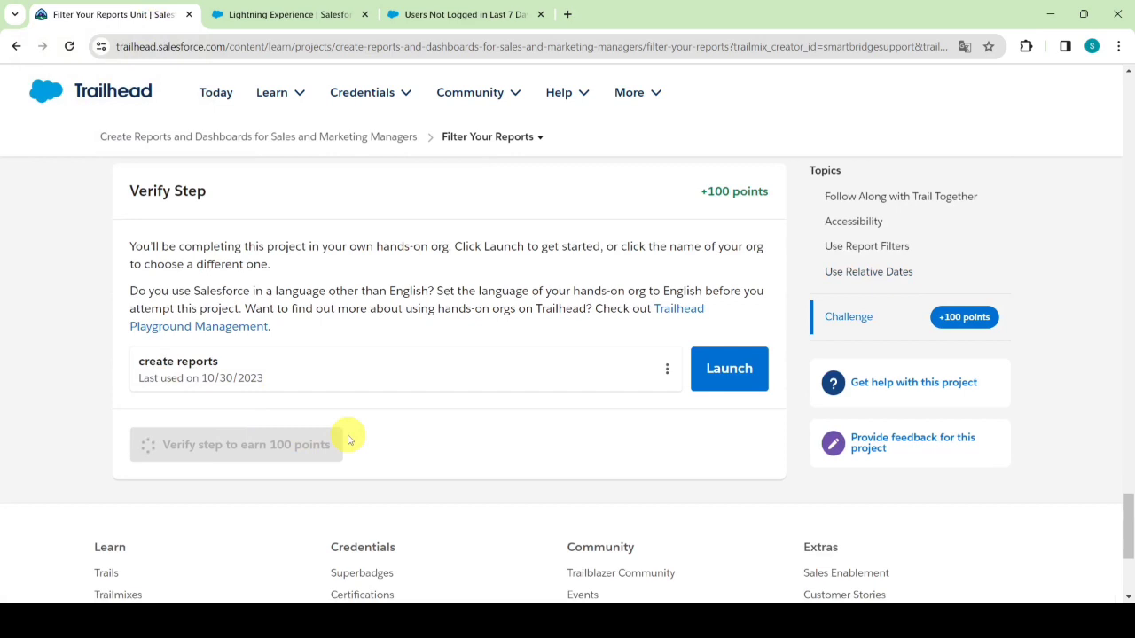